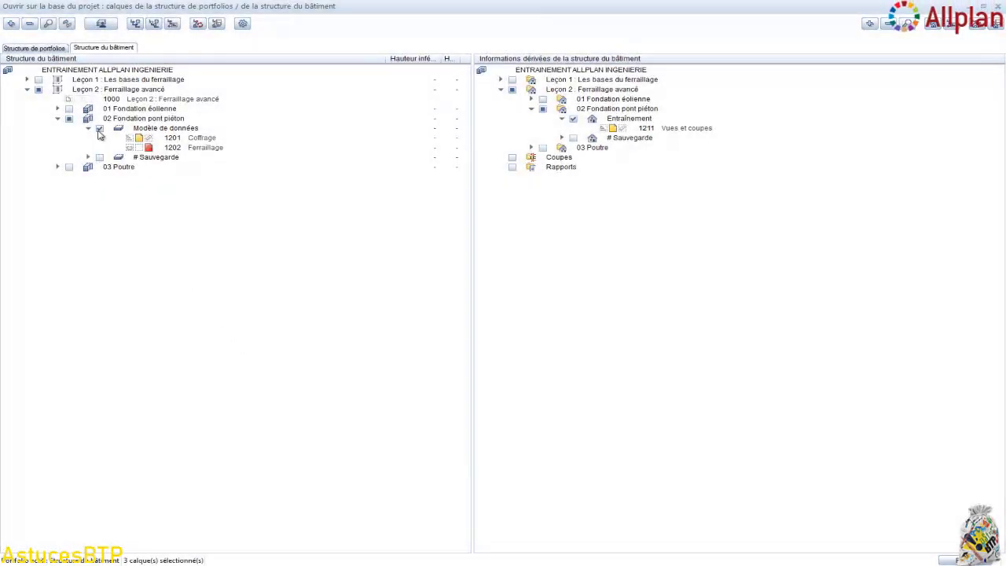
Step: Open the 03 Poutre data model and its Entraînement views in place of the 02 Fondation pont piéton layers
click(99, 129)
click(57, 166)
click(99, 176)
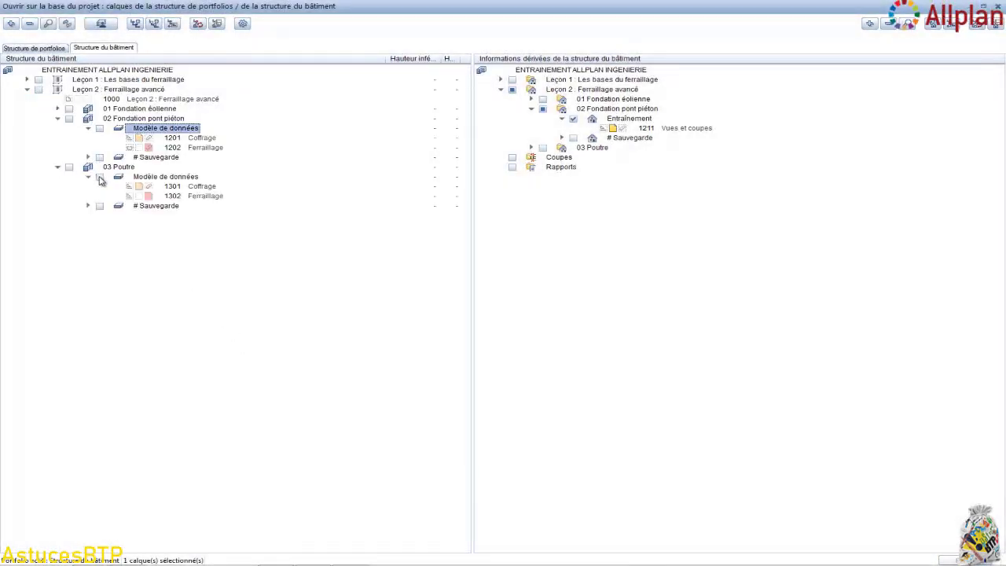
click(574, 119)
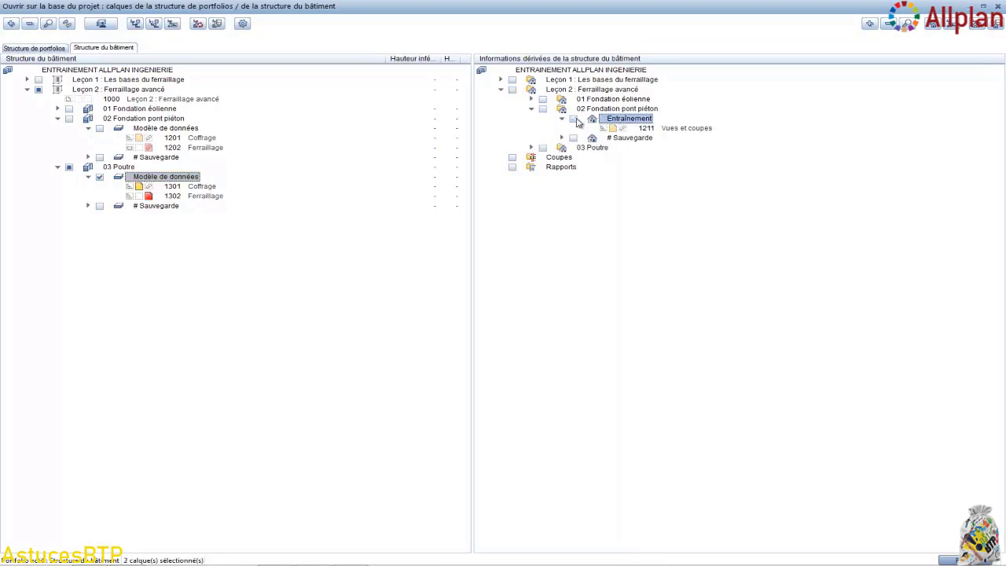
double_click(561, 149)
click(574, 158)
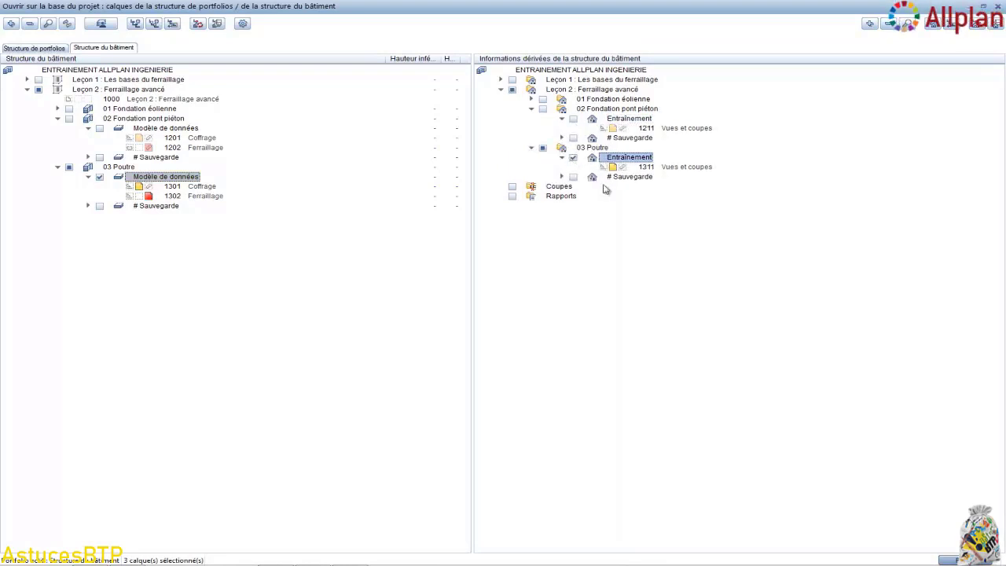
click(950, 560)
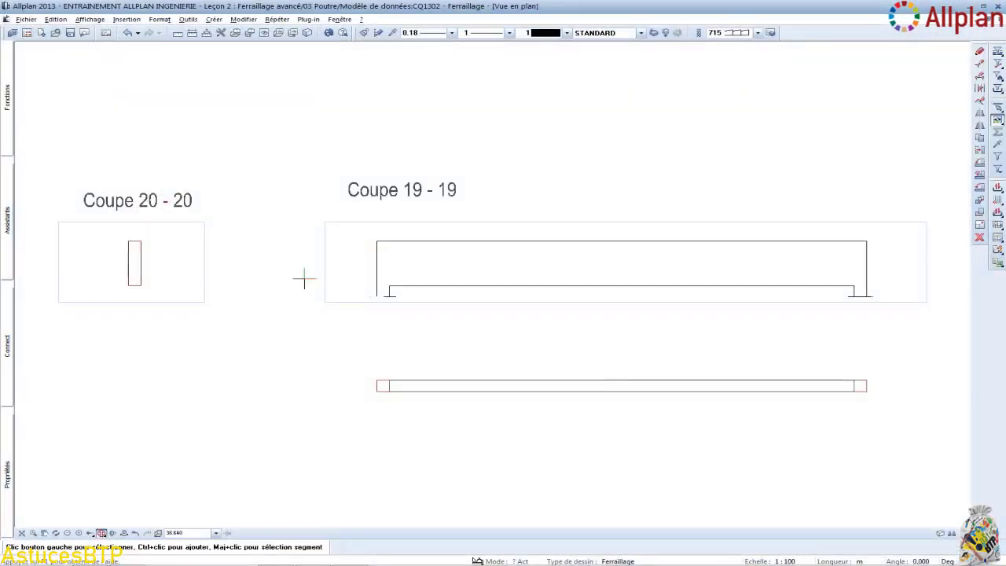
Step: Start a bar shape of type "Cadre, fermé" and fit it inside the beam section of Coupe 20 - 20
mouse_move(4, 108)
click(94, 99)
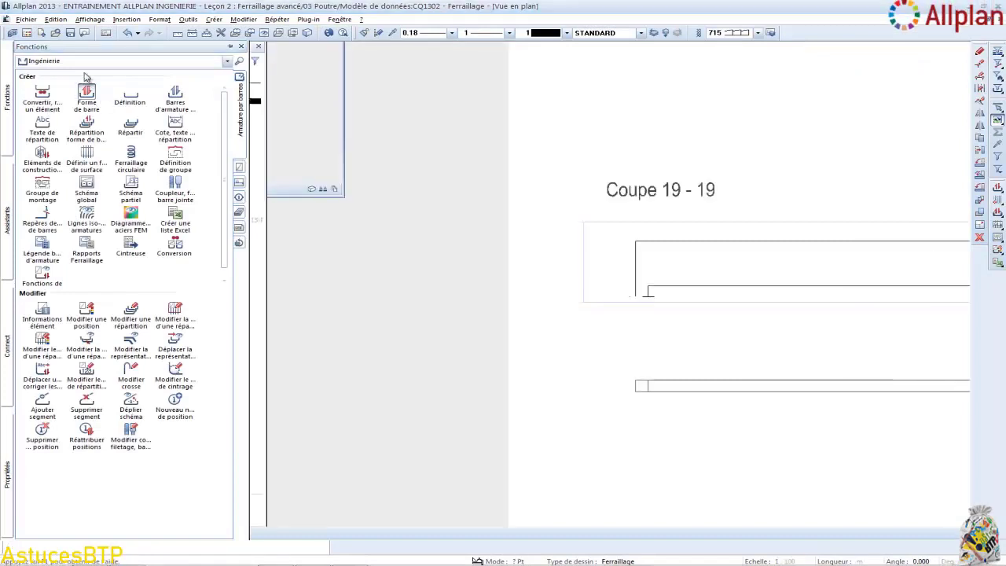
click(83, 62)
click(87, 79)
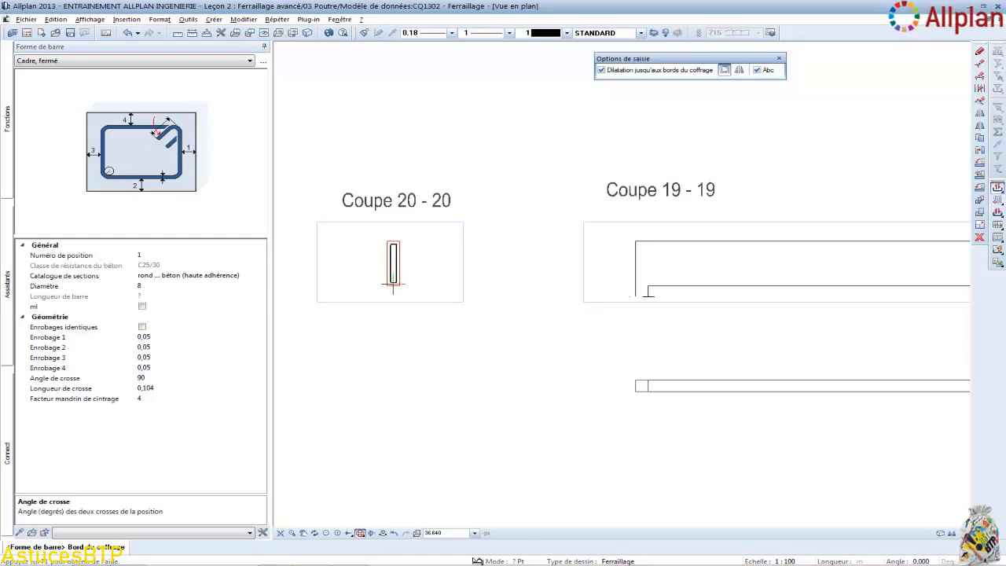
click(394, 283)
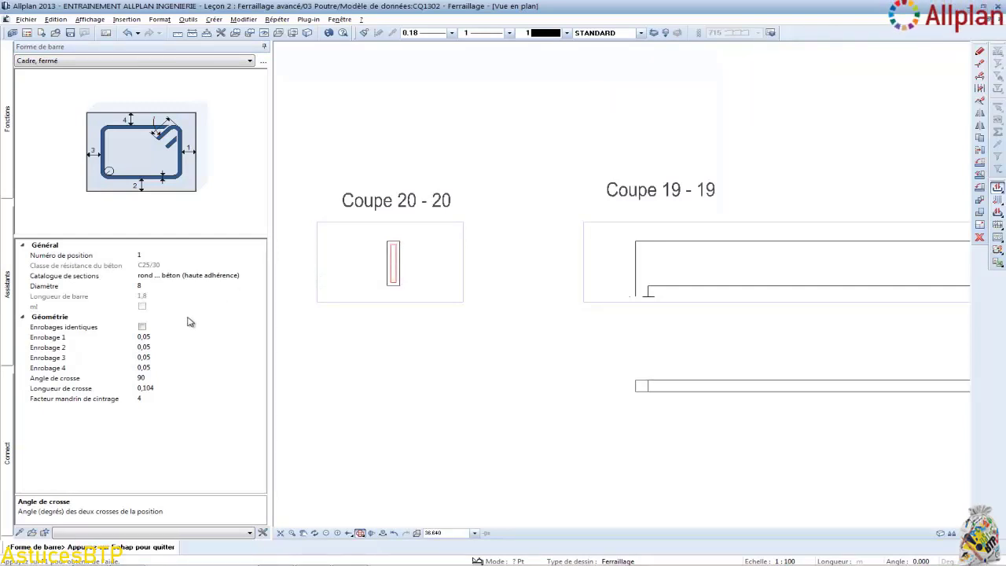
Step: Give the closed stirrup an identical cover of 0.04 and a hook angle of 135, and finish it without distributing it
click(142, 326)
click(159, 336)
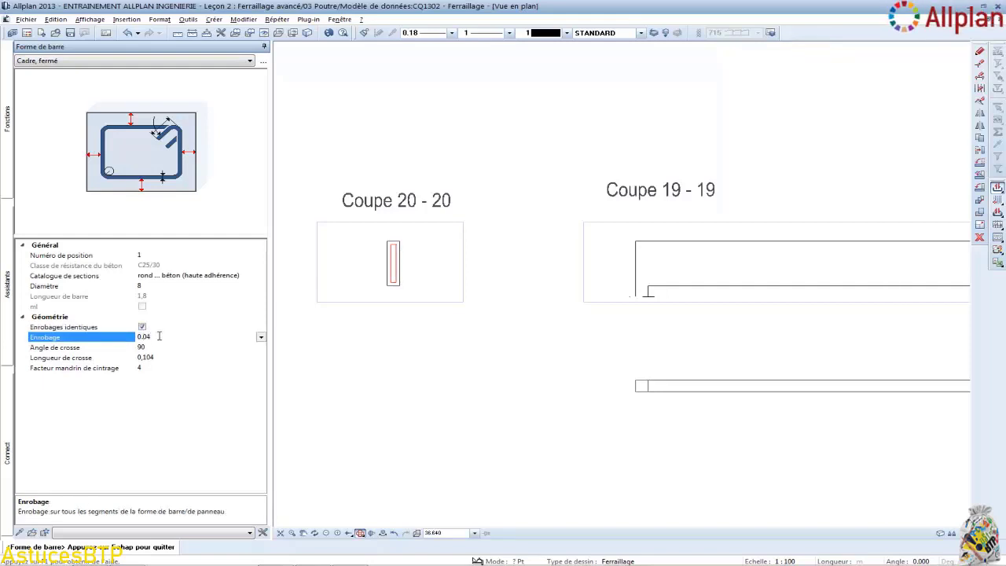
text(0.04)
key(Return)
click(261, 350)
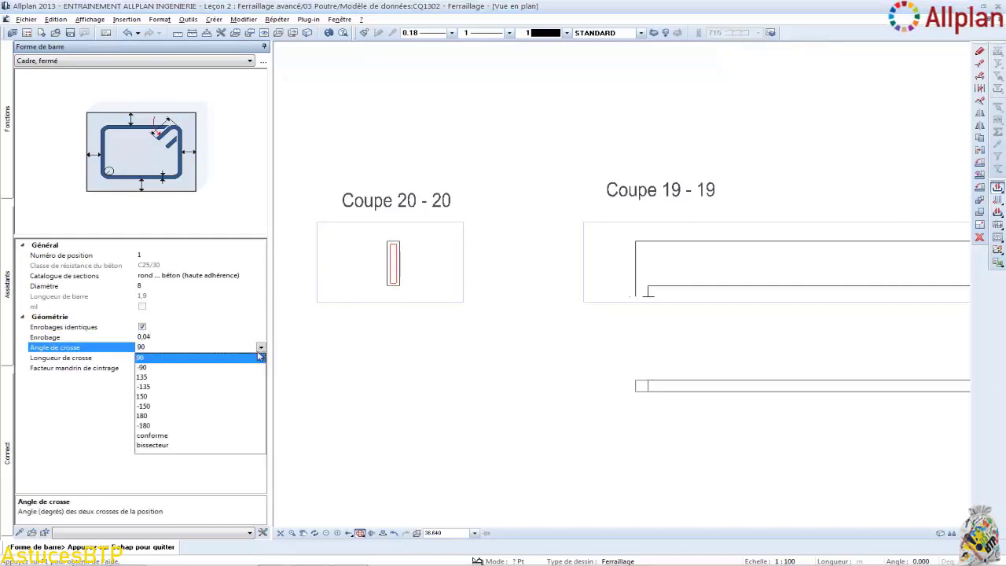
click(245, 379)
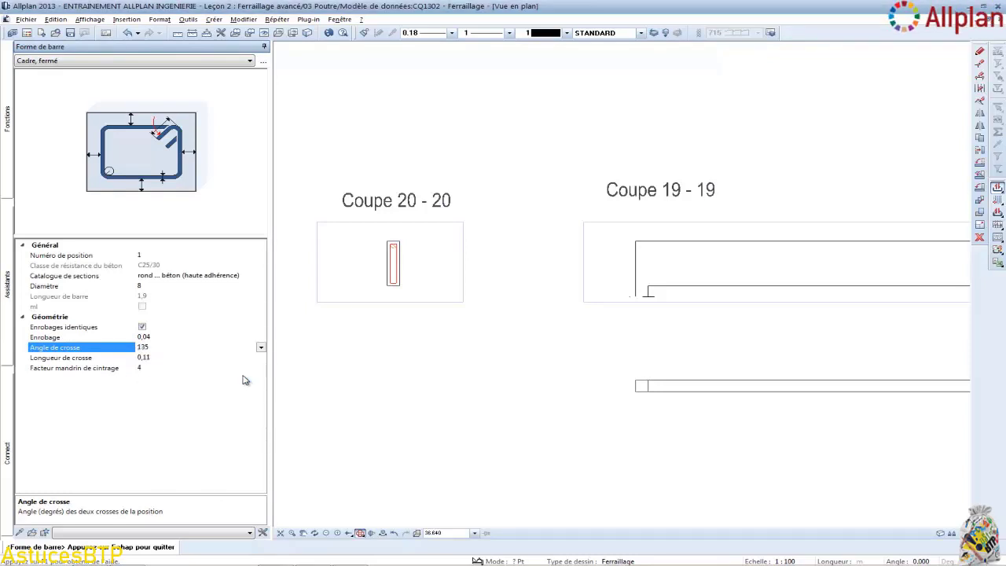
key(Escape)
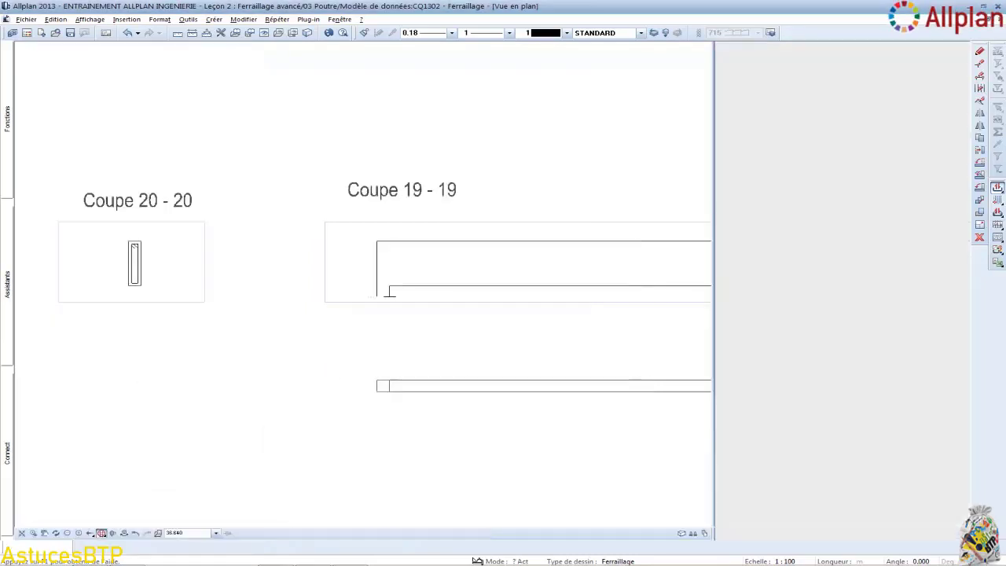
key(Escape)
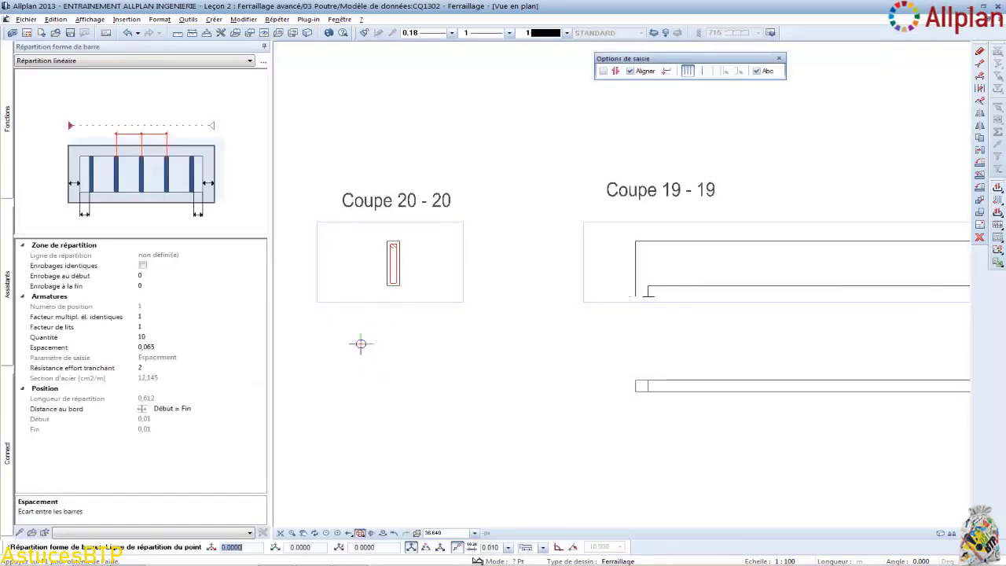
key(Escape)
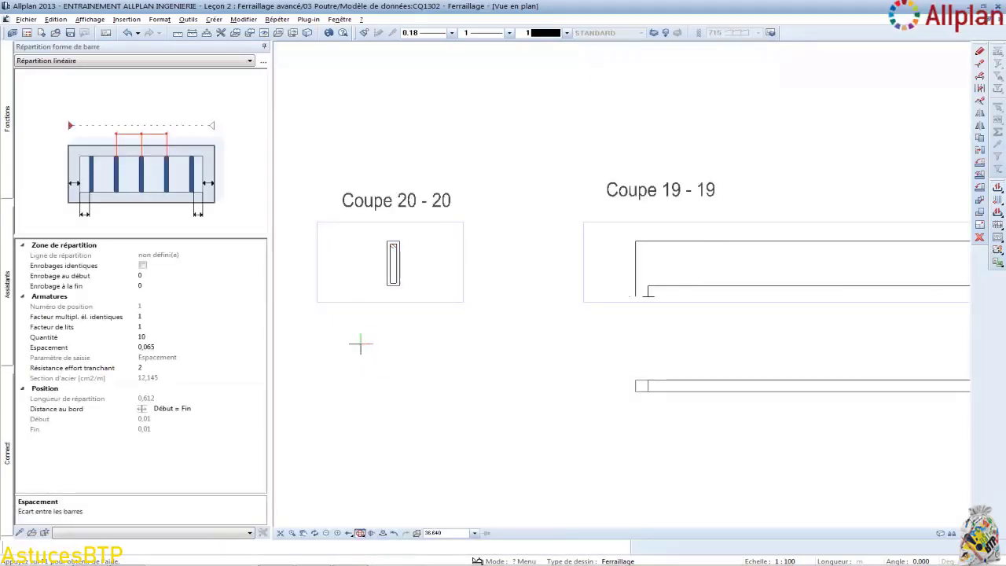
Step: Switch the bar shape to "Barre droite avec crosses" with diameter 8 and a cover of 0.04
click(161, 62)
click(164, 164)
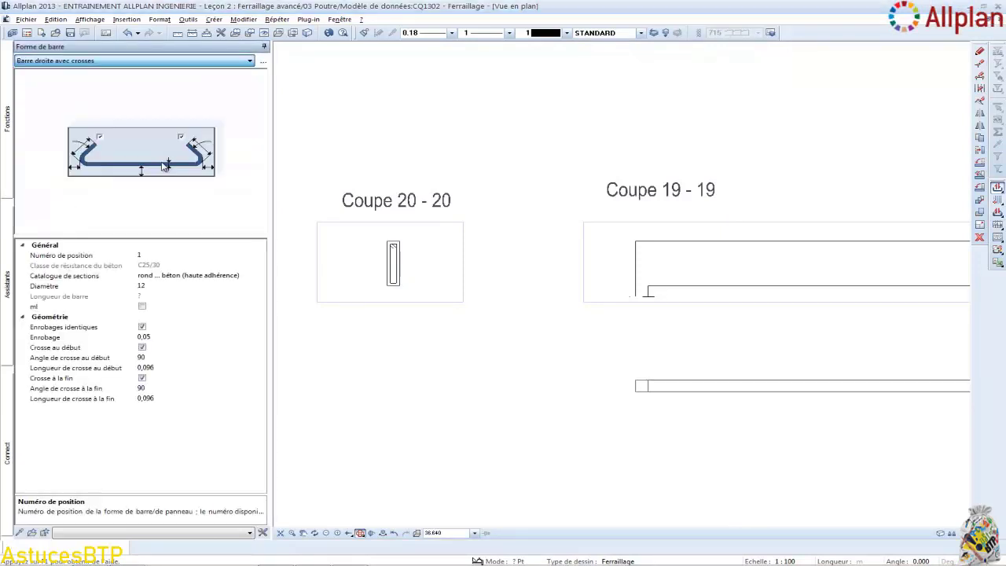
click(182, 285)
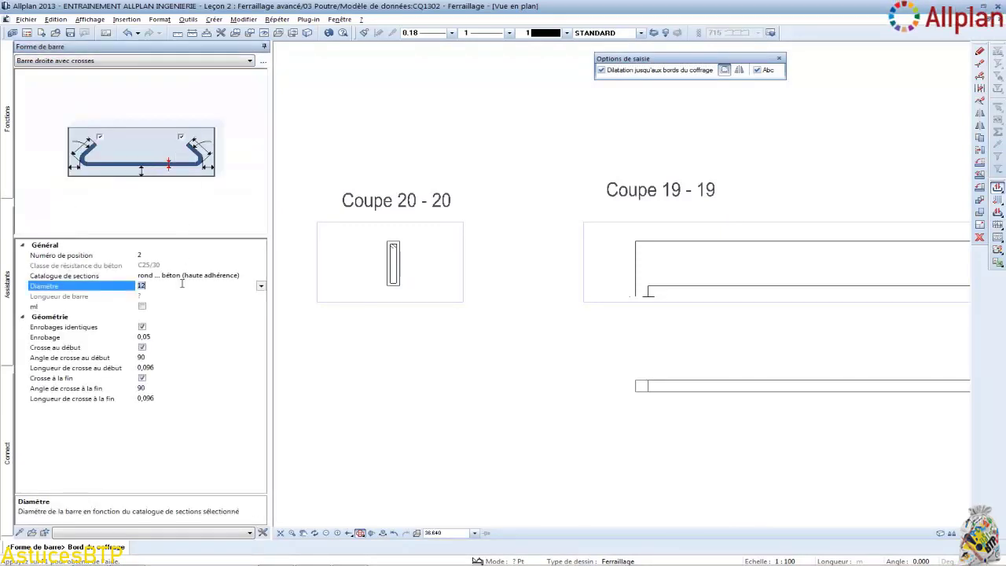
click(156, 337)
text(04)
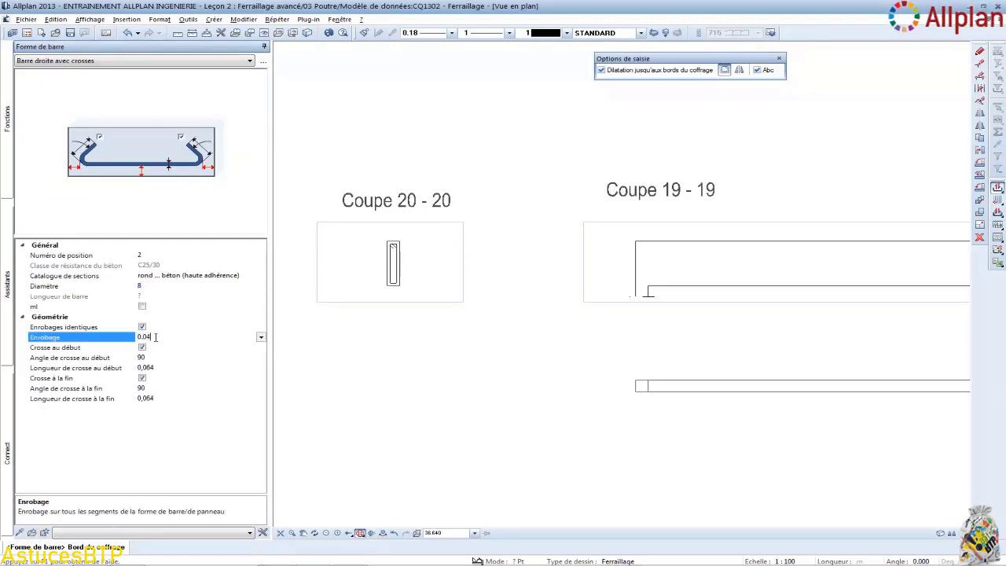
Step: Set the straight bar's start and end hook angles to 180
click(226, 358)
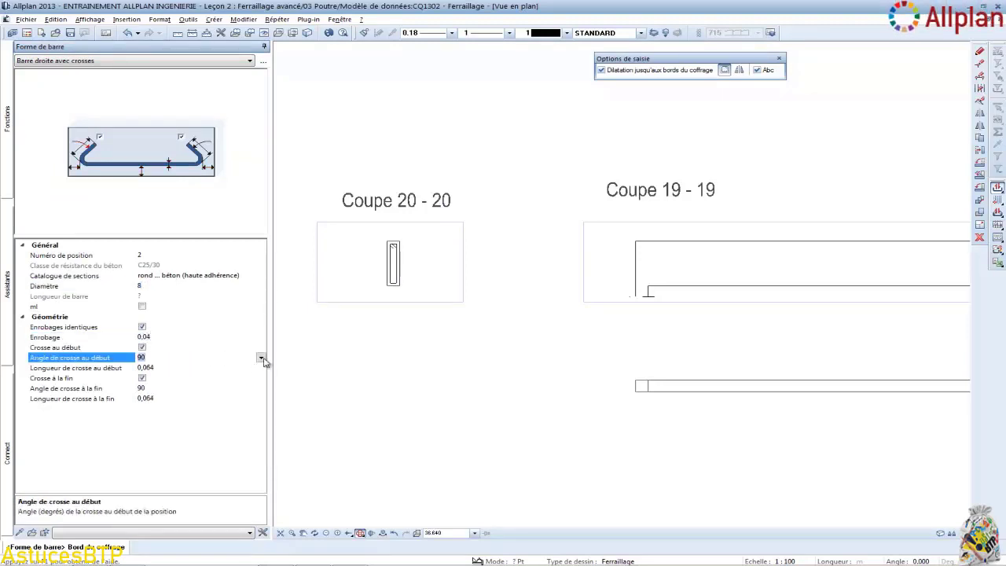
click(261, 358)
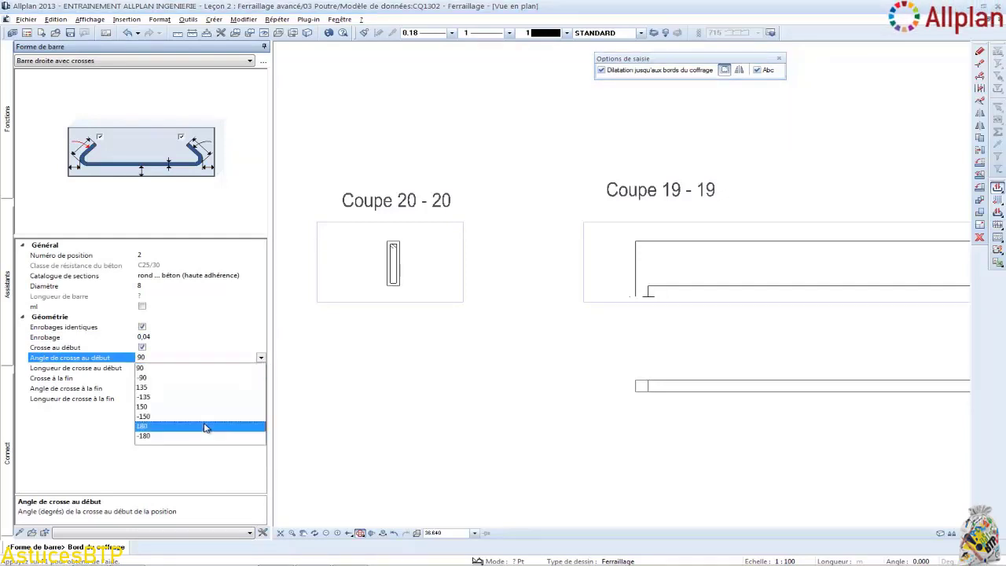
click(203, 426)
click(212, 388)
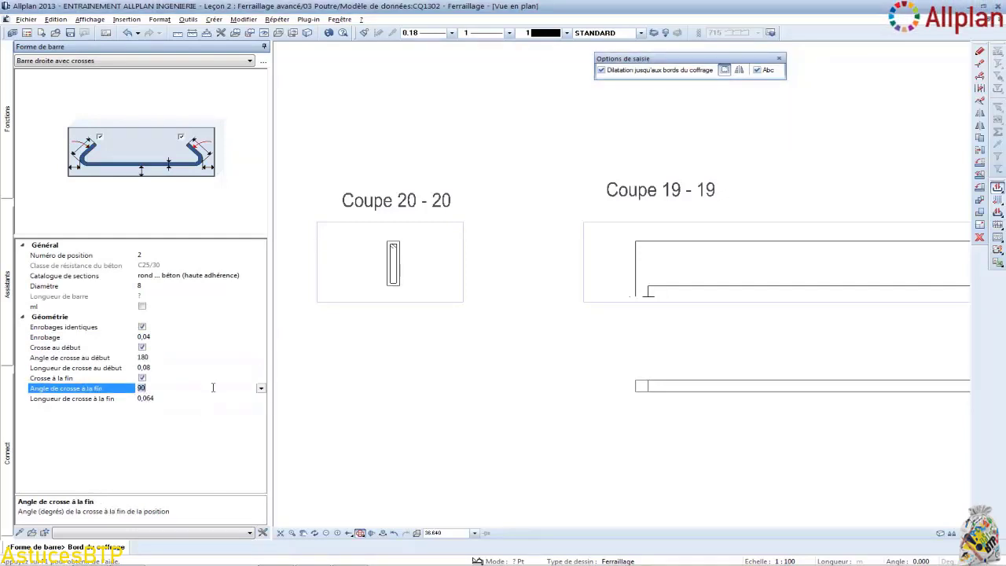
click(261, 389)
click(244, 457)
Step: Place the hooked bar along the lower edge of the beam section in Coupe 20 - 20, without distributing it
click(392, 286)
scroll(392, 286, up, 7)
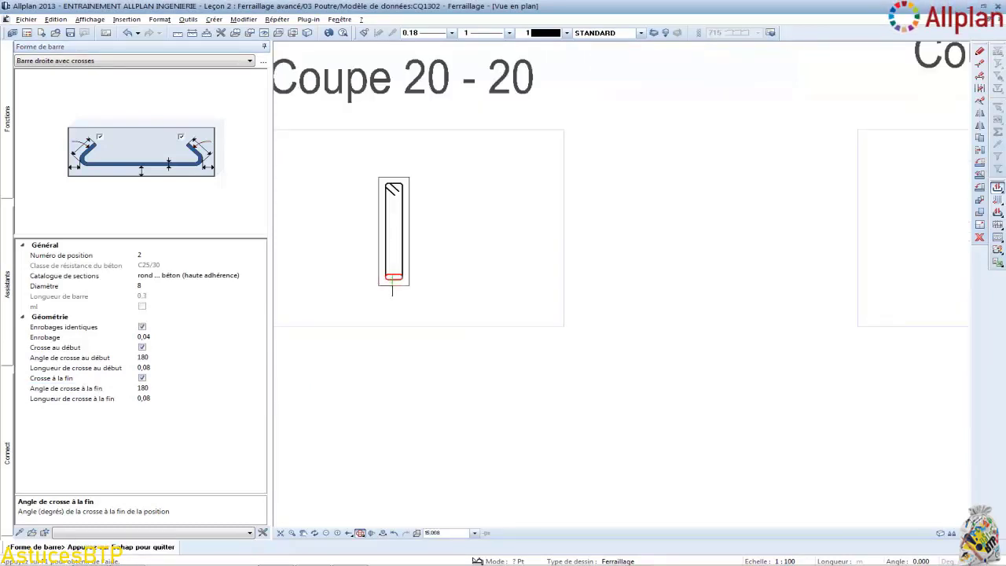
key(Escape)
key(Escape)
key(Escape)
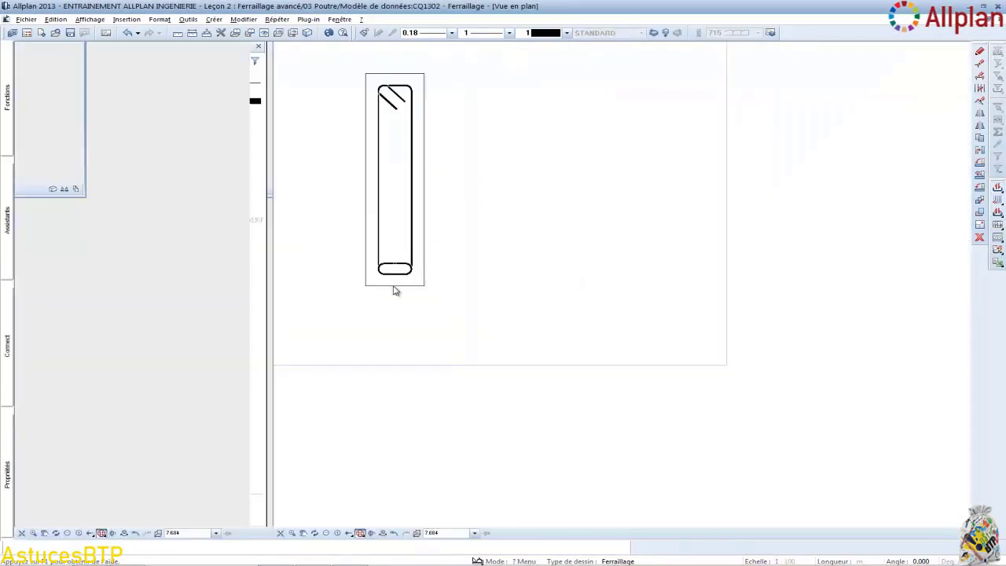
Step: Move the hooked bar straight up from the bottom of the section to the lower part of the stirrup's height
click(981, 151)
click(125, 269)
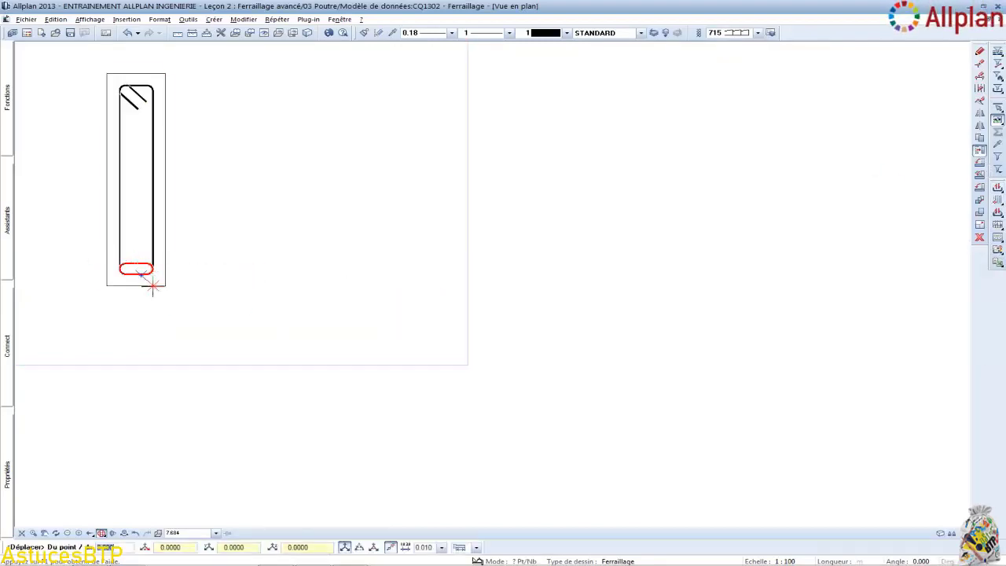
click(165, 286)
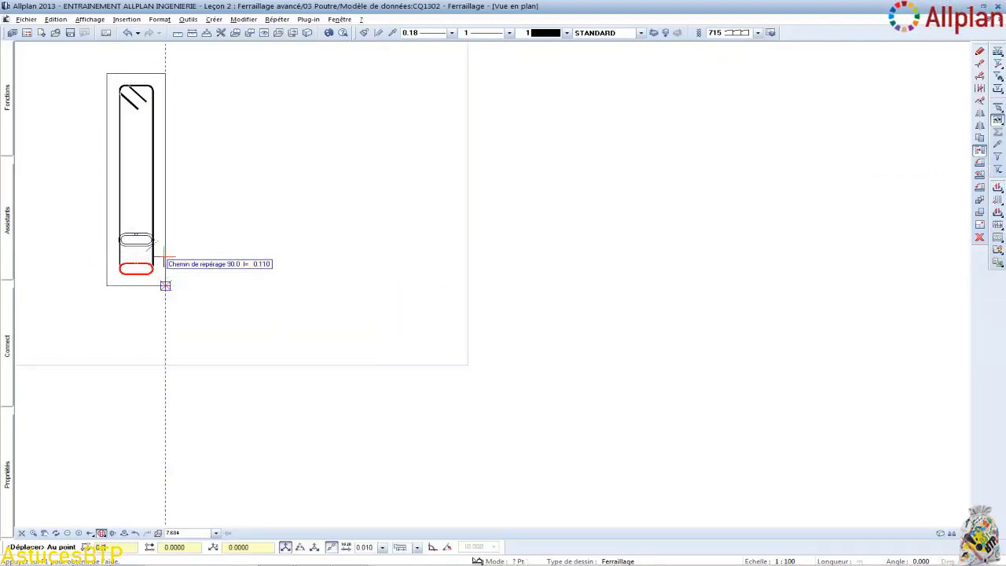
click(165, 258)
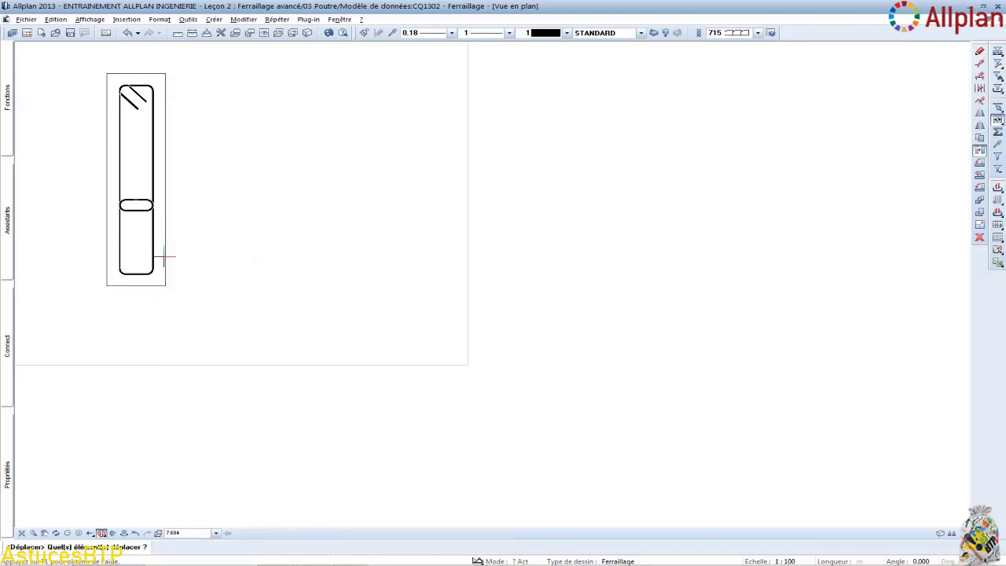
Step: Copy the hooked bar straight up once, placing the copy in the upper part of the stirrup
click(980, 137)
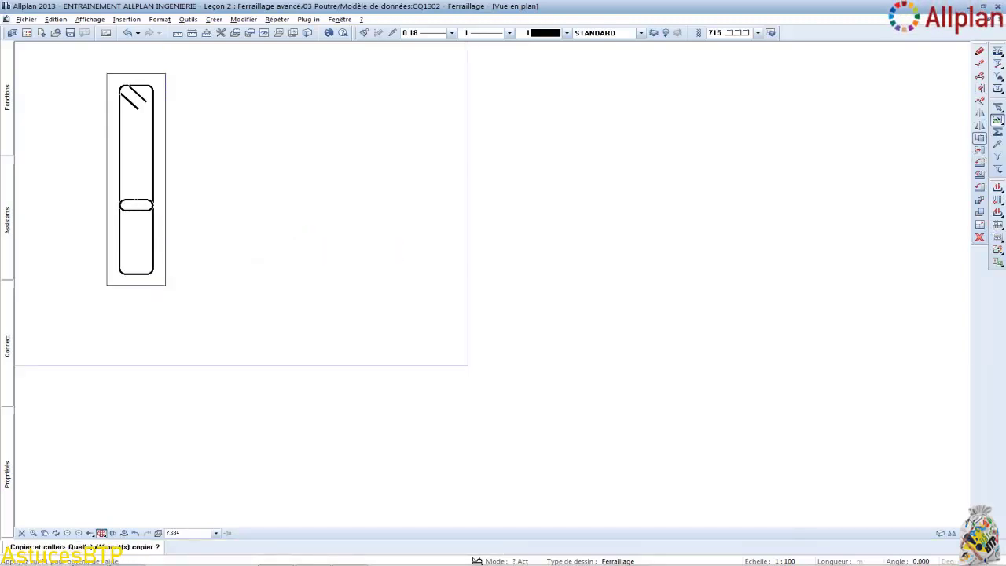
click(142, 203)
click(165, 221)
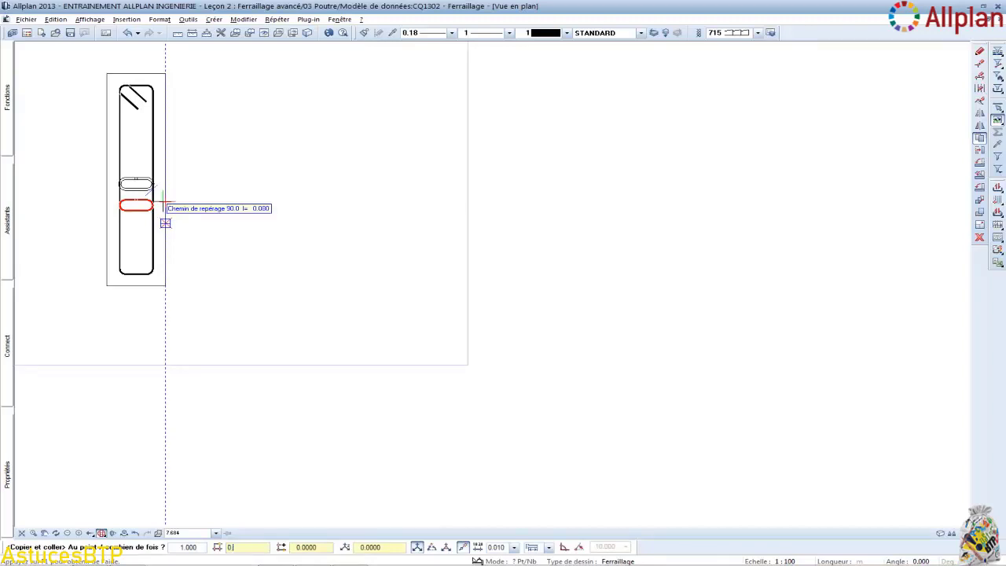
click(162, 158)
key(Escape)
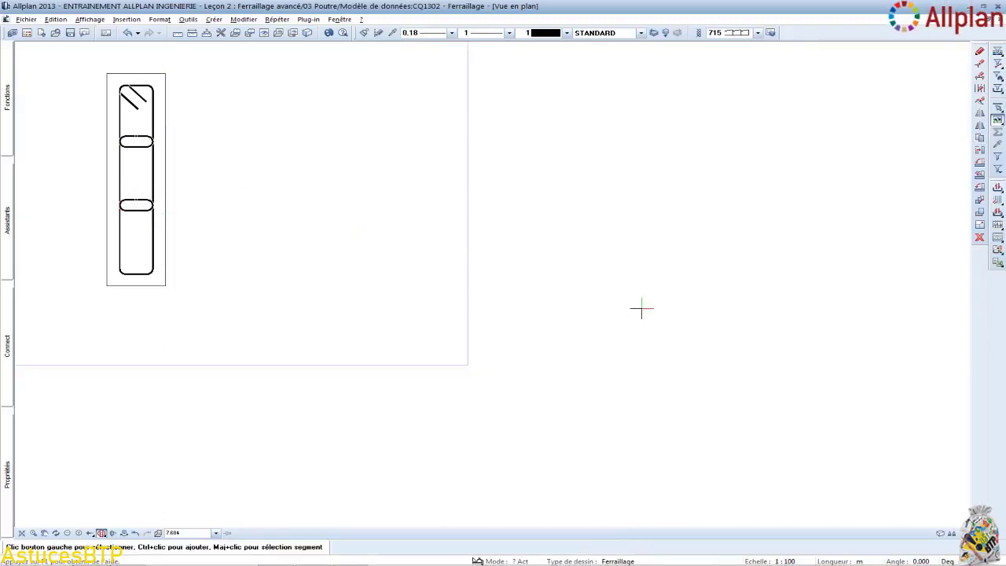
Step: Define a group containing the closed stirrup and the two hooked bars in Coupe 20 - 20
middle_drag(294, 194, 574, 296)
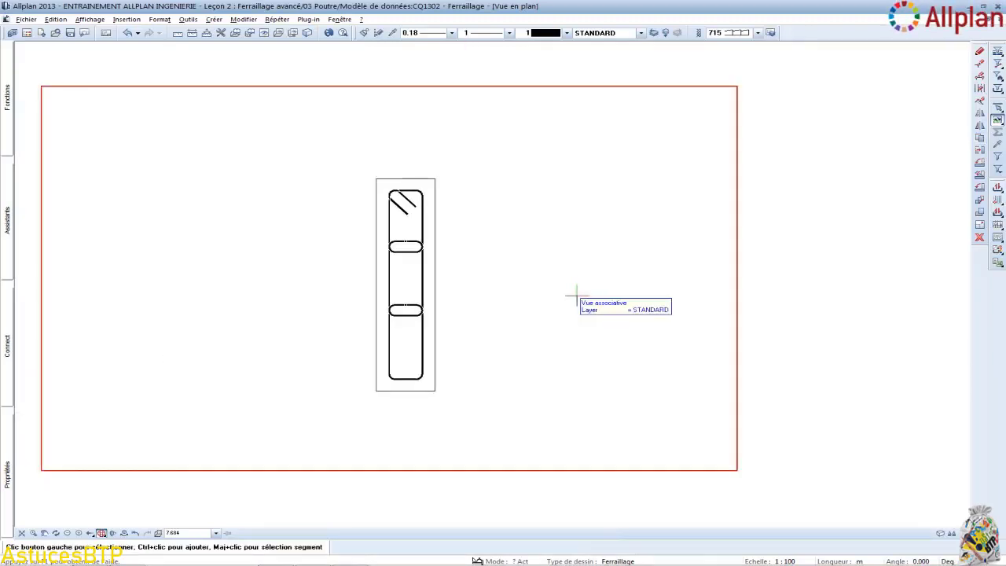
mouse_move(6, 100)
click(173, 157)
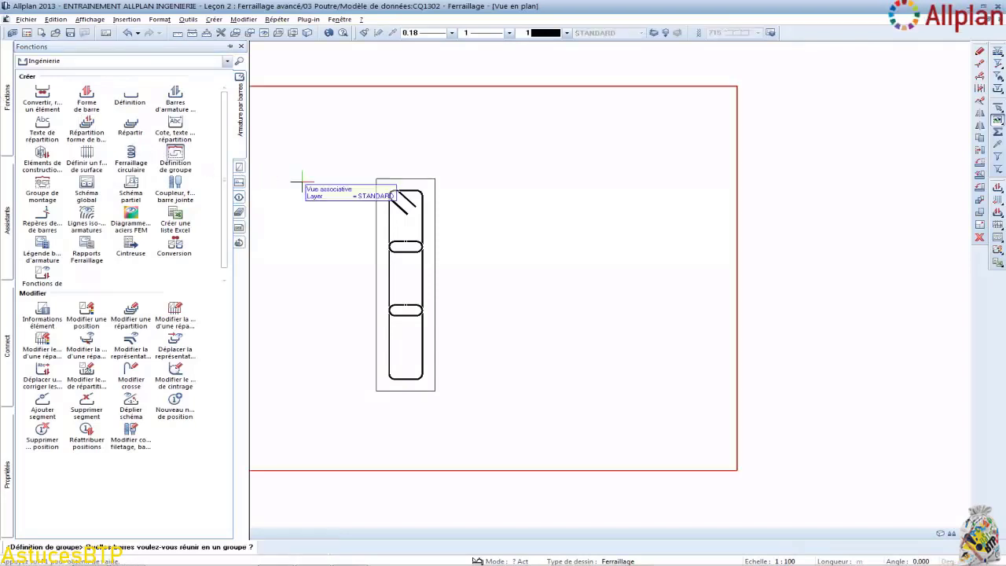
drag(378, 184, 431, 387)
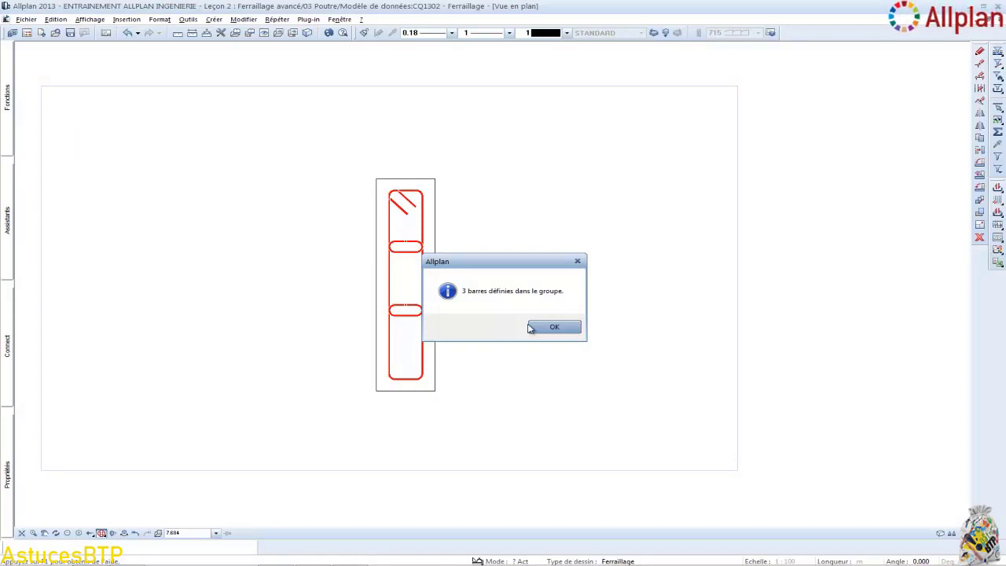
click(531, 328)
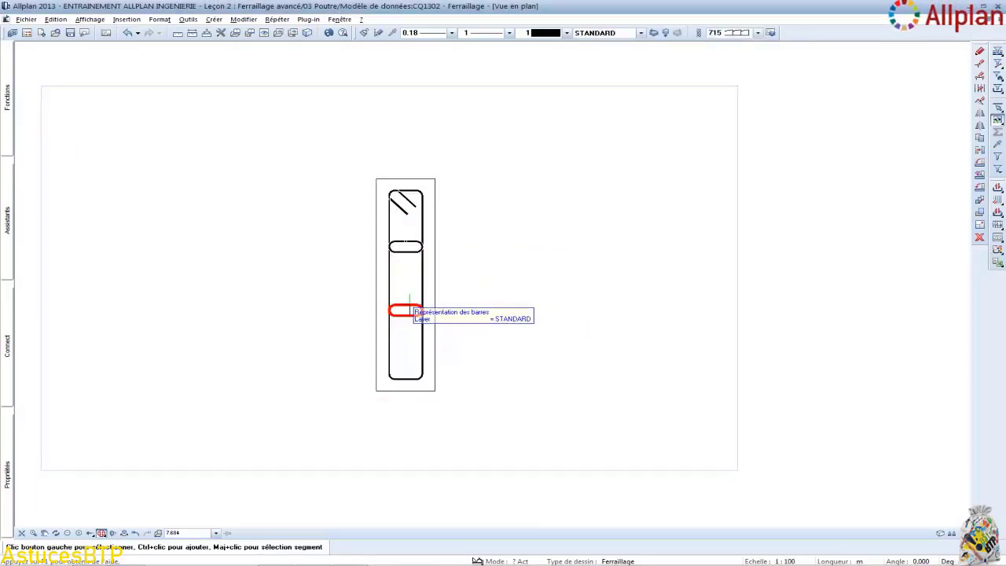
Step: Distribute the group in Coupe 19 - 19 along a line between the inner top corners of the two supports, accepting the proposed alignment
right_click(413, 310)
click(439, 317)
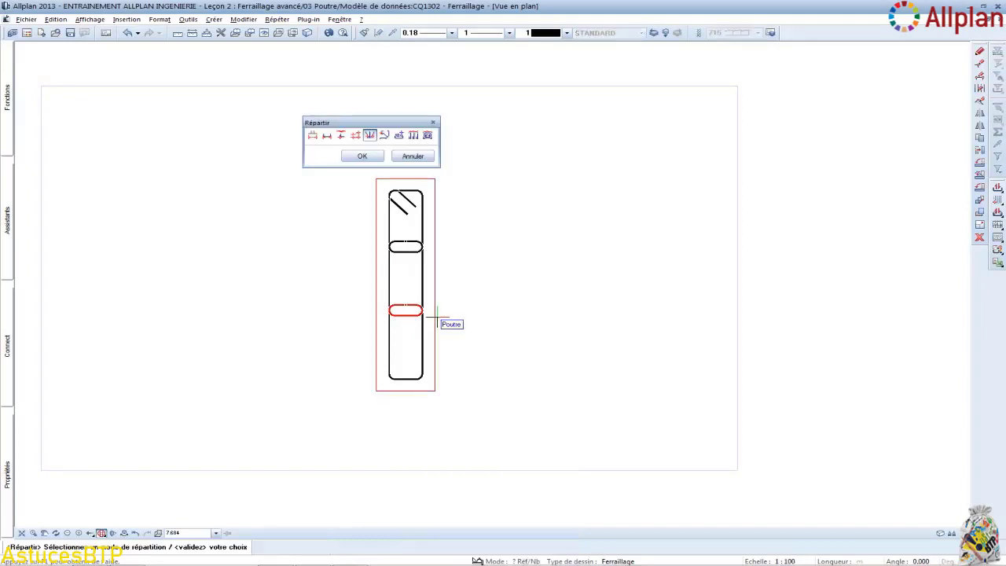
click(413, 136)
click(361, 157)
scroll(312, 171, down, 3)
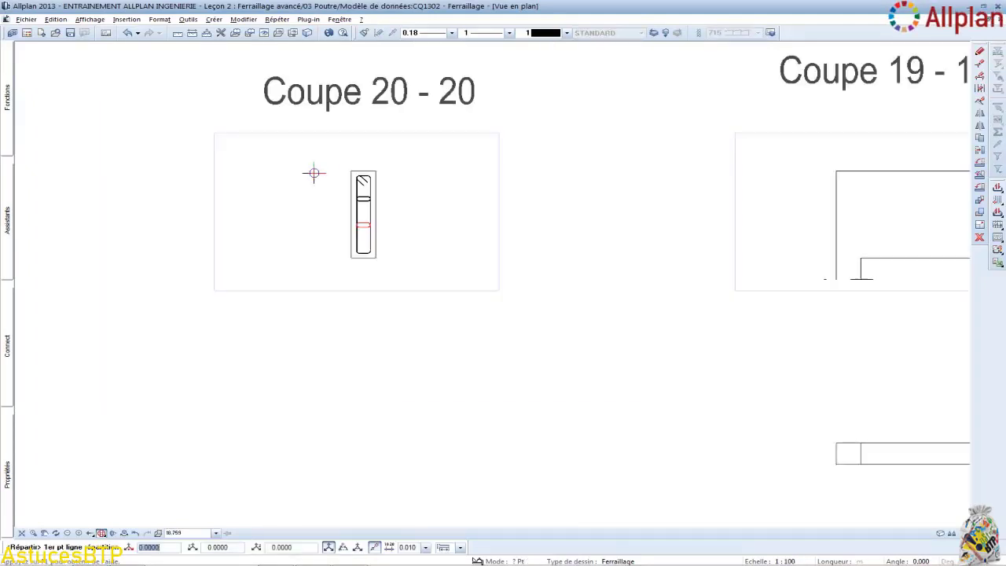
middle_drag(481, 213, 213, 246)
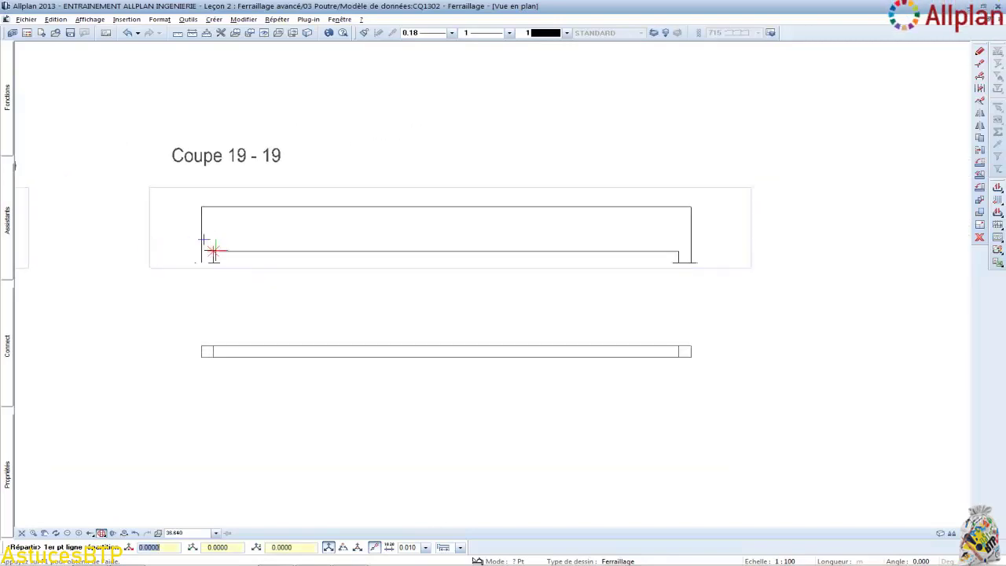
click(212, 251)
click(681, 252)
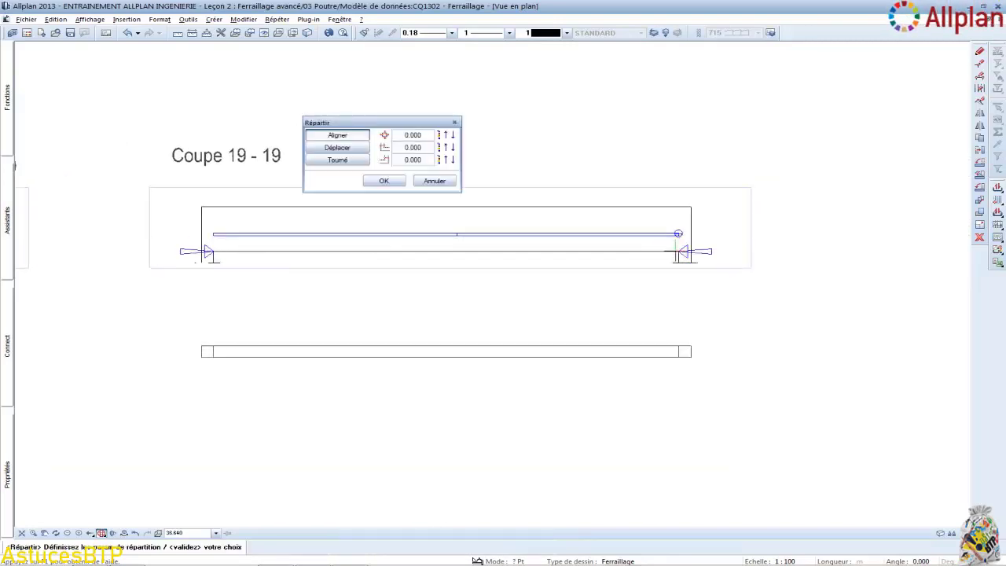
click(384, 181)
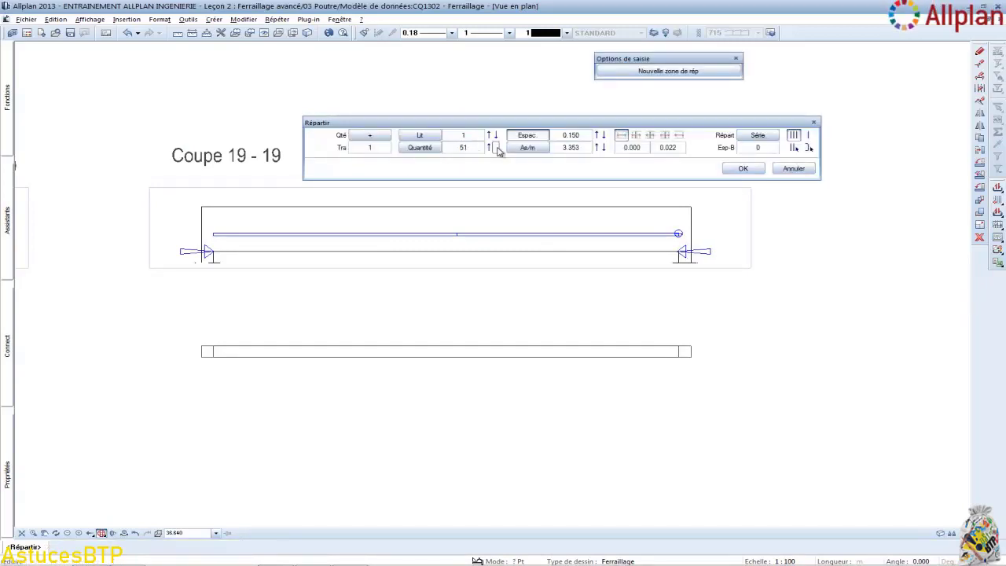
Step: Using individual distribution, place 7 stirrup groups at 0.150 spacing from the left support's inner face, with a 0.076 starting distance
click(744, 136)
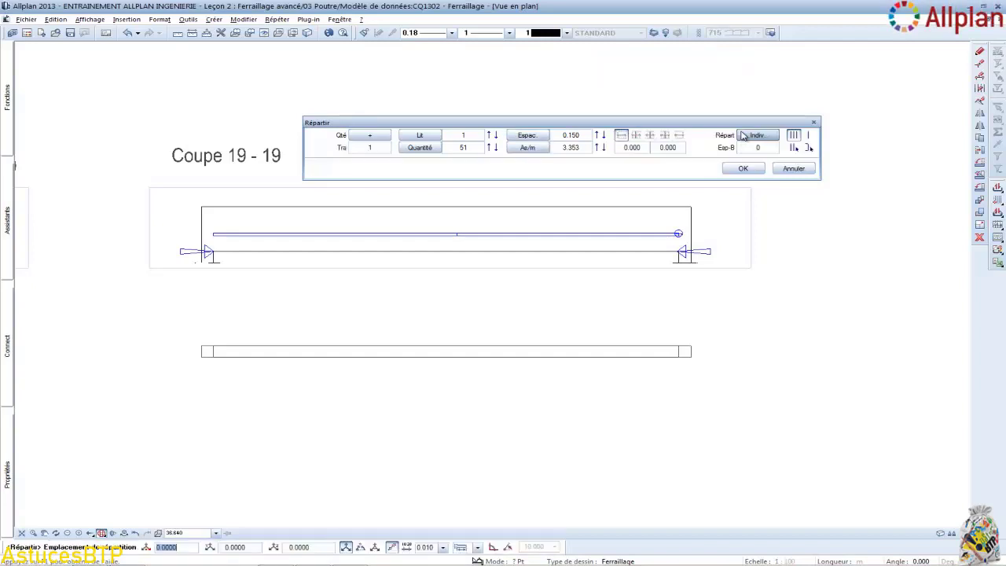
click(476, 155)
text(7)
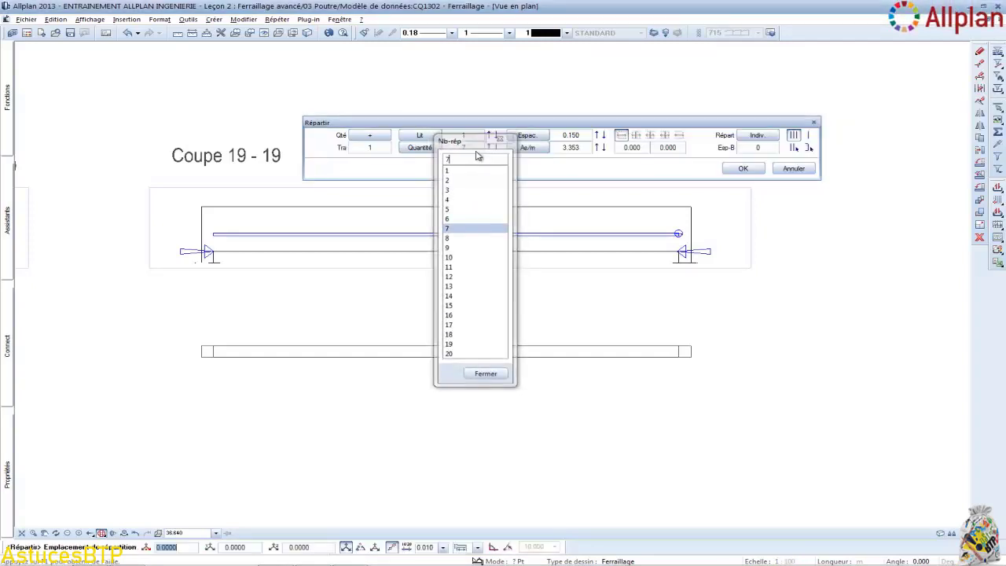
key(Return)
click(582, 135)
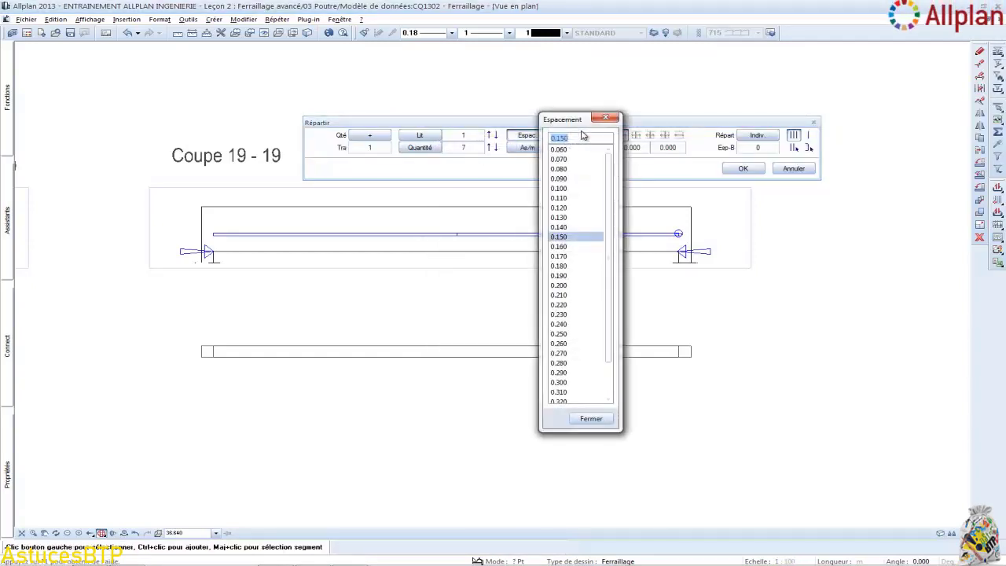
text(0.15)
key(Return)
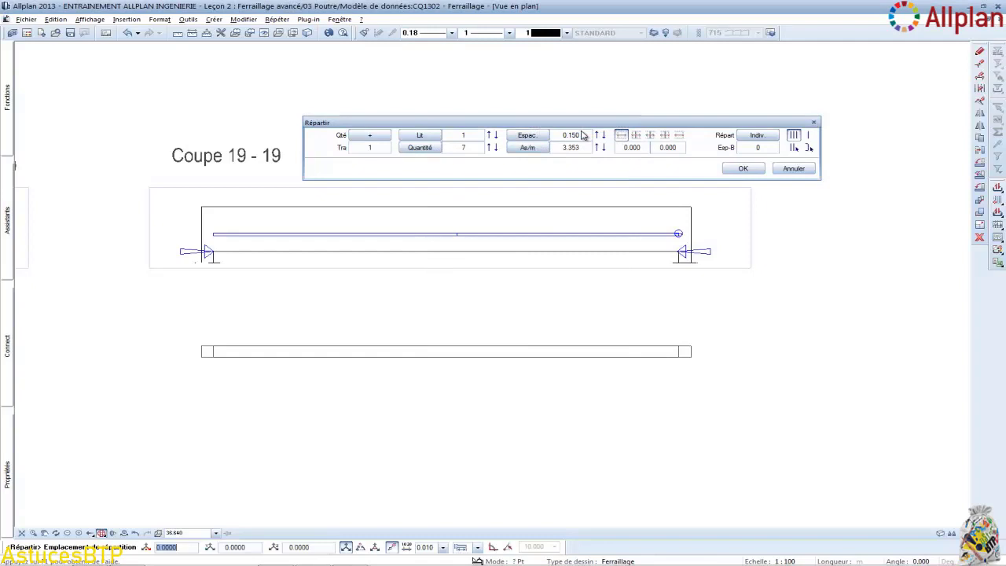
click(640, 148)
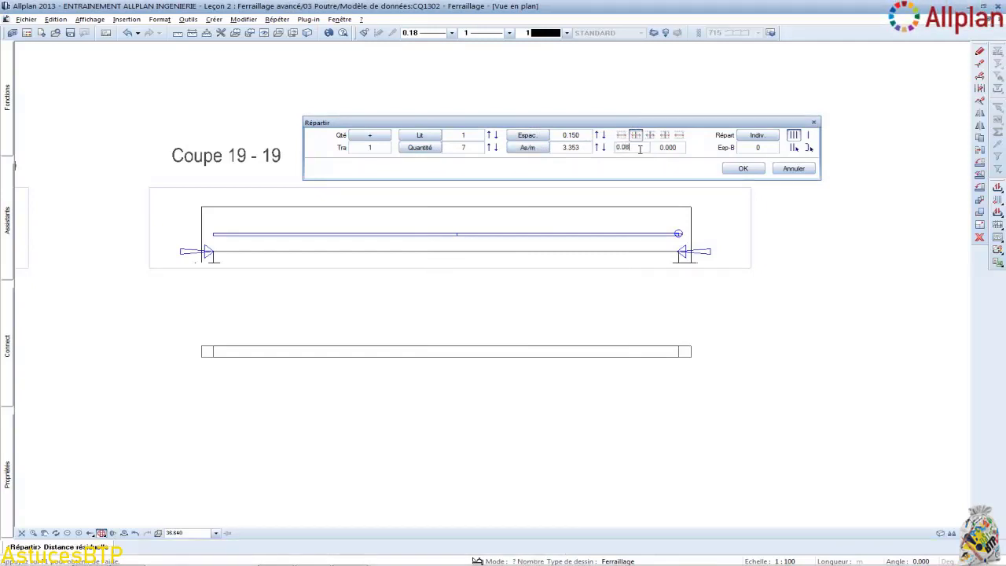
key(Return)
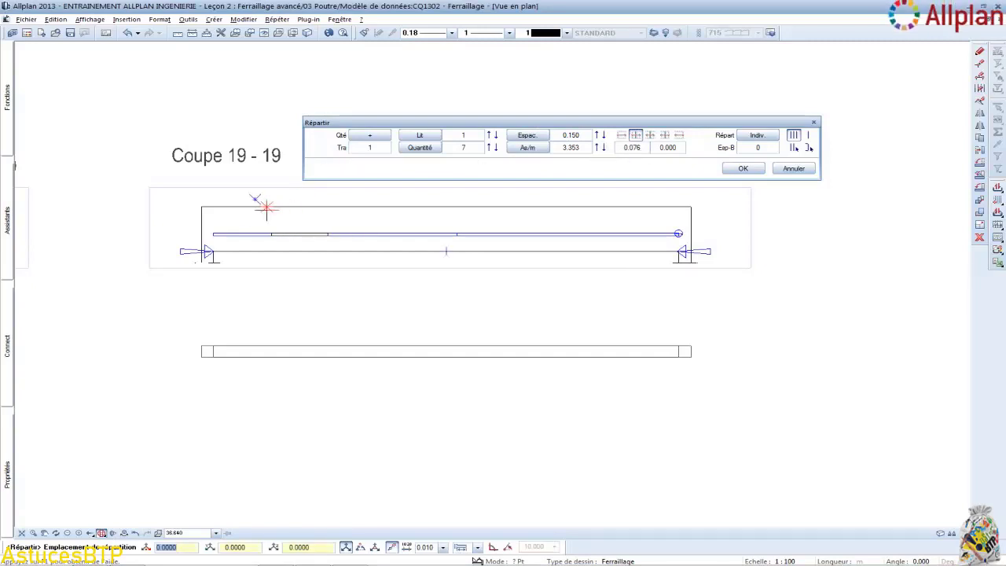
scroll(214, 233, up, 3)
click(211, 239)
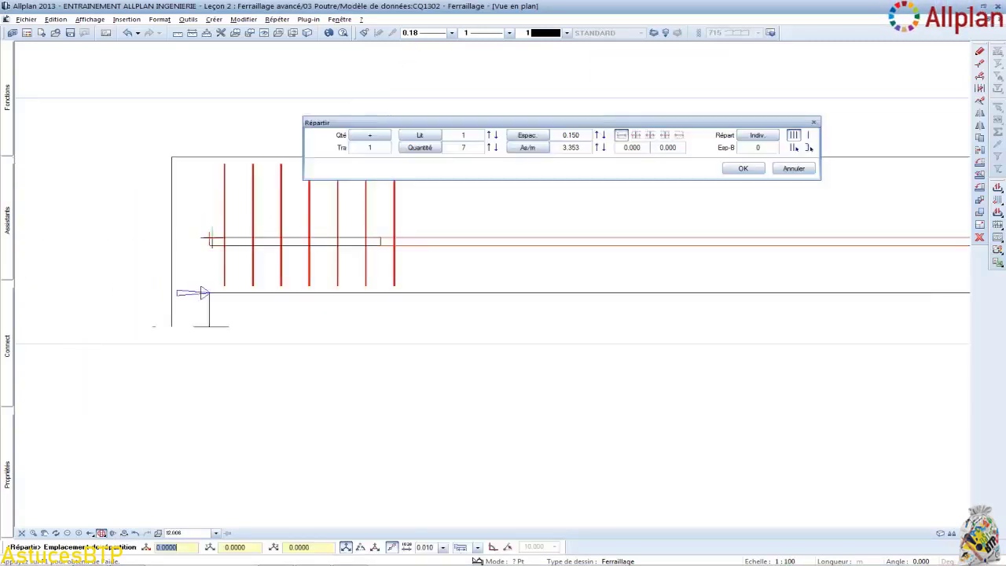
Step: Add 3 stirrup groups at 0.180 spacing after the seventh one, with a starting distance of 0.180
click(465, 146)
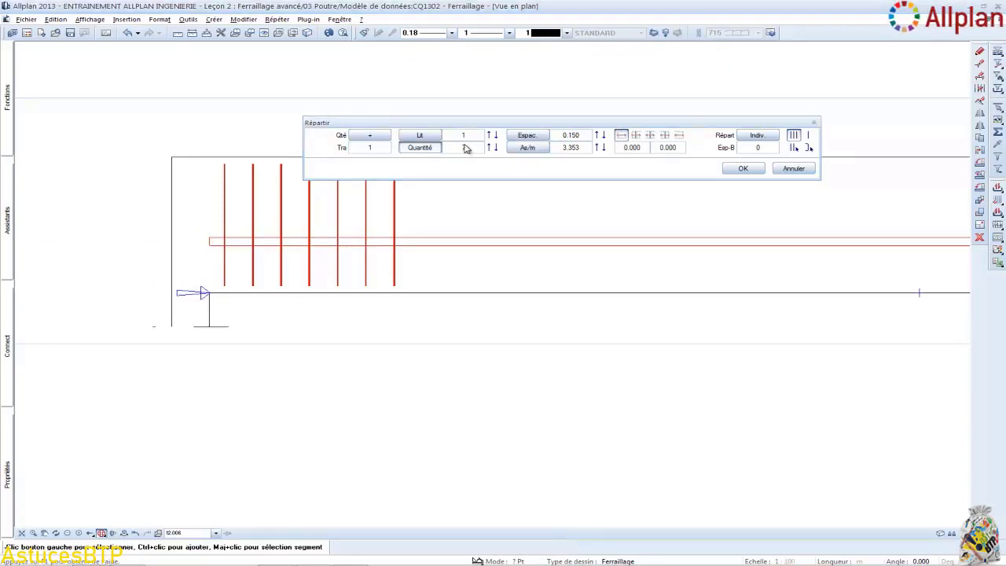
click(467, 148)
click(452, 182)
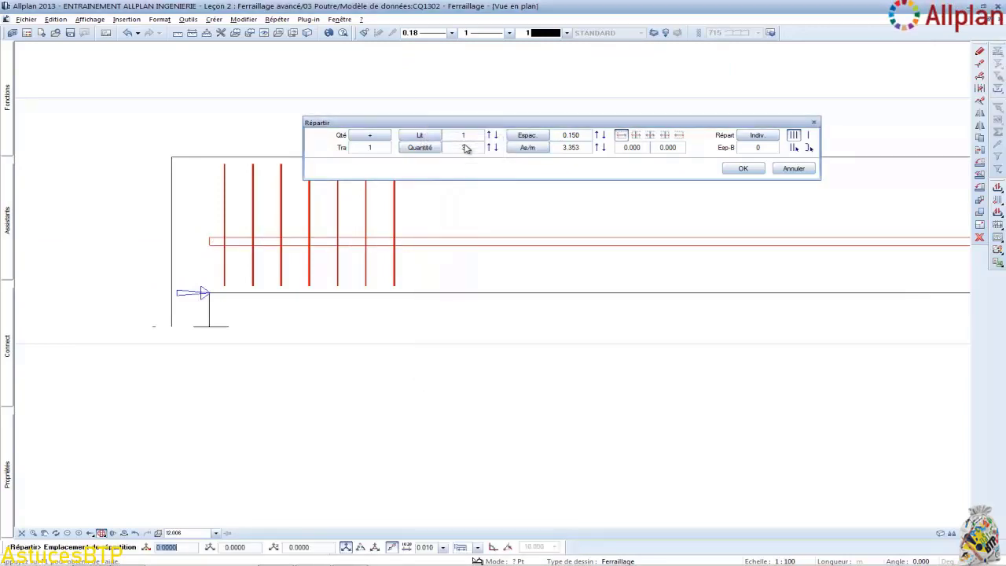
click(577, 140)
text(0.18)
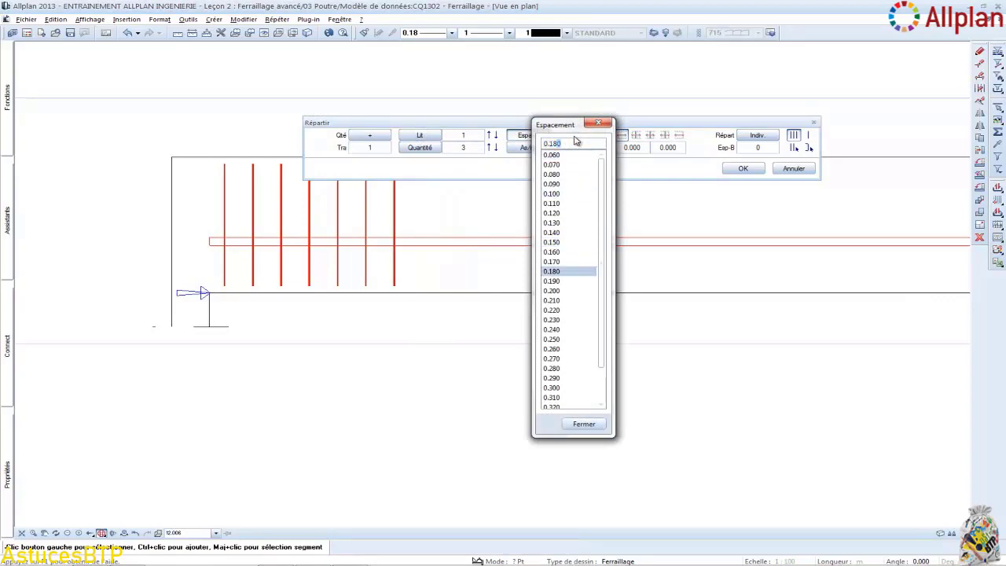
key(Return)
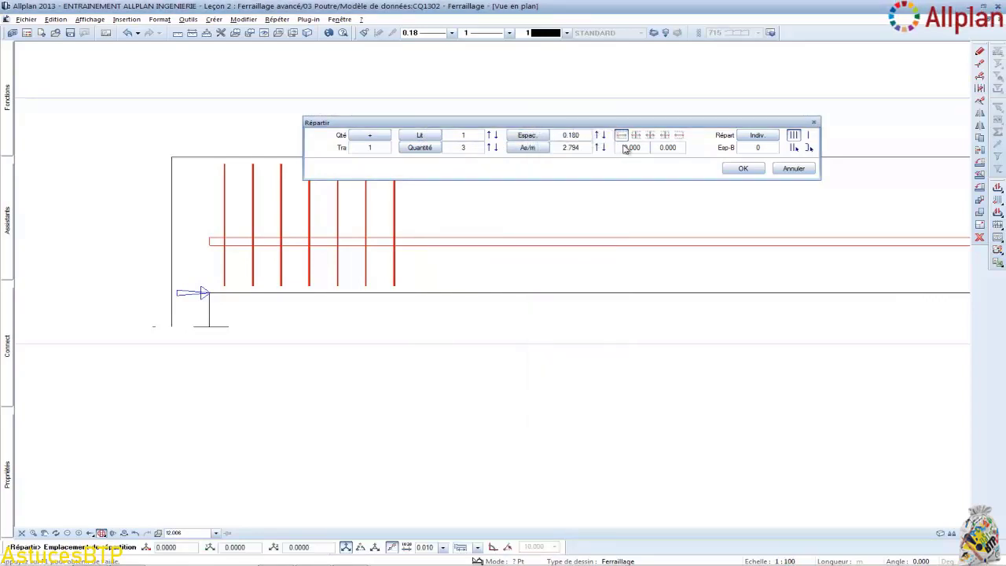
click(631, 148)
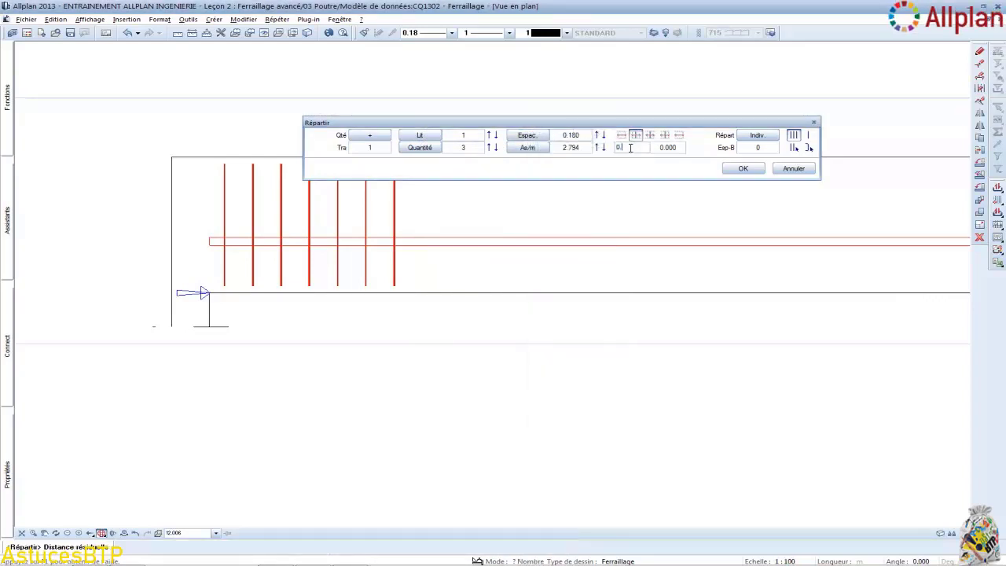
text(0.18)
key(Return)
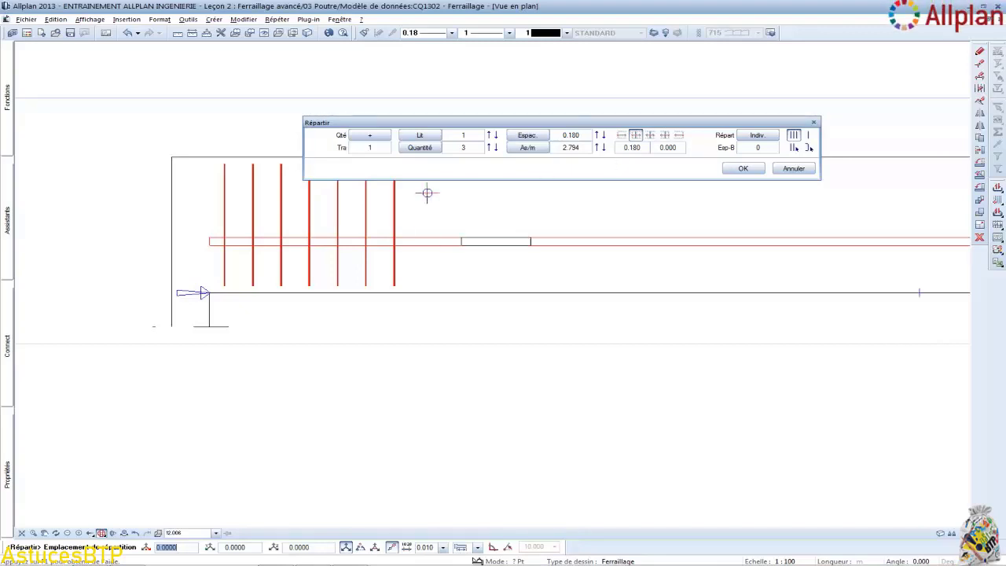
click(392, 236)
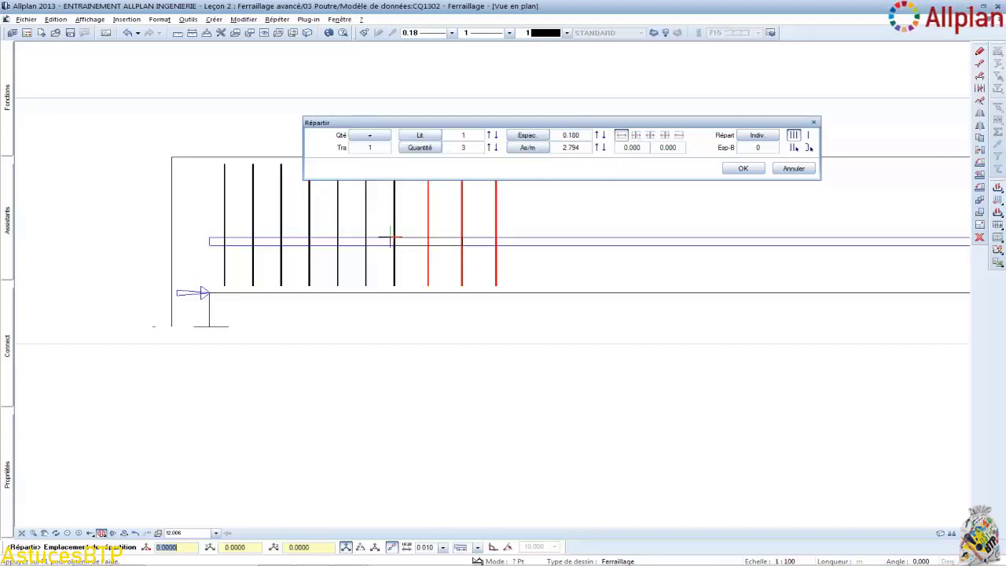
Step: Add 2 stirrup groups at 0.210 spacing after the 0.180 zone, with a starting distance of 0.210
click(470, 147)
text(2)
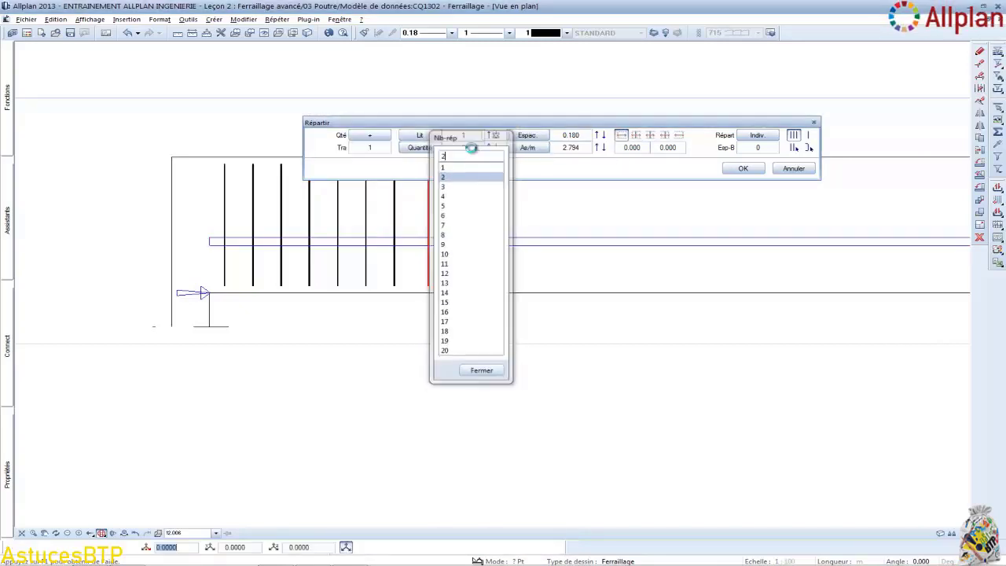
key(Return)
click(576, 137)
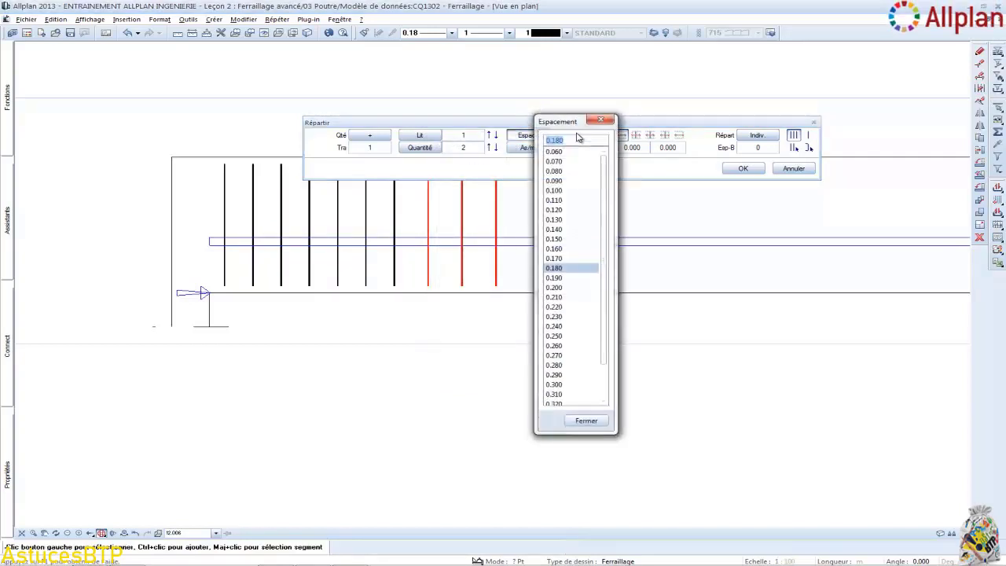
text(0.21)
key(Return)
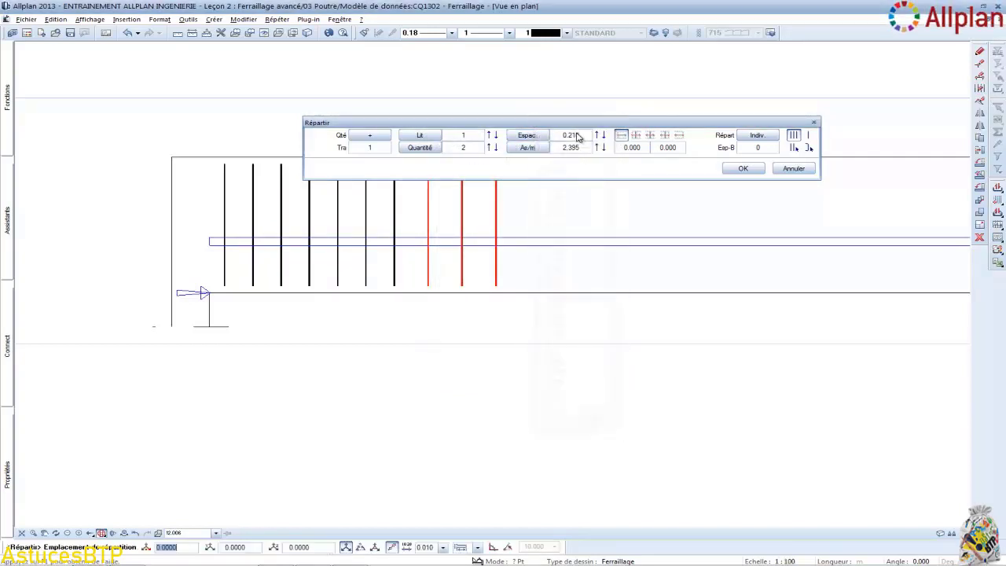
click(649, 136)
click(639, 149)
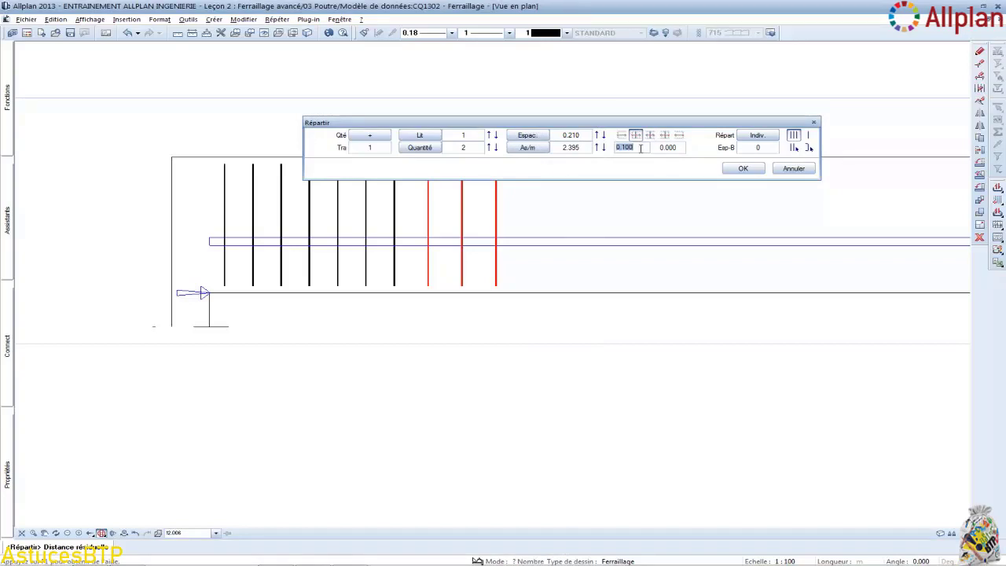
key(Return)
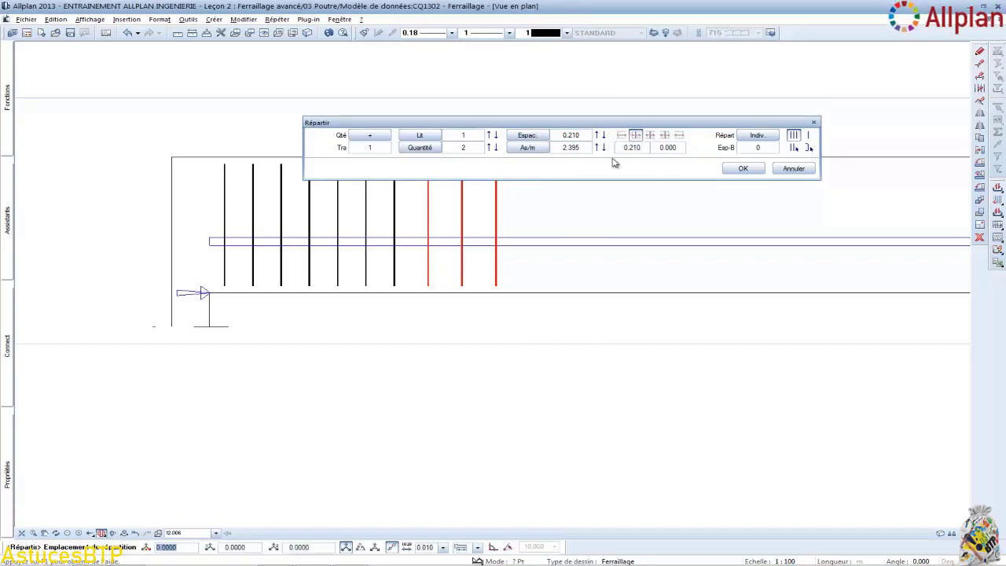
click(495, 236)
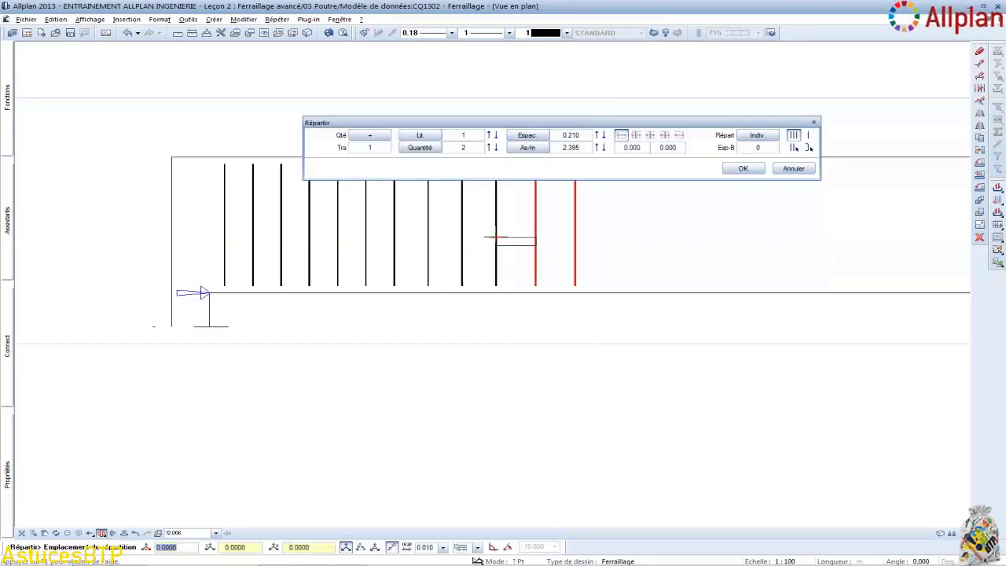
Step: Add 2 stirrup groups at 0.270 spacing after the 0.210 zone, with a starting distance of 0.240
click(585, 138)
text(0.27)
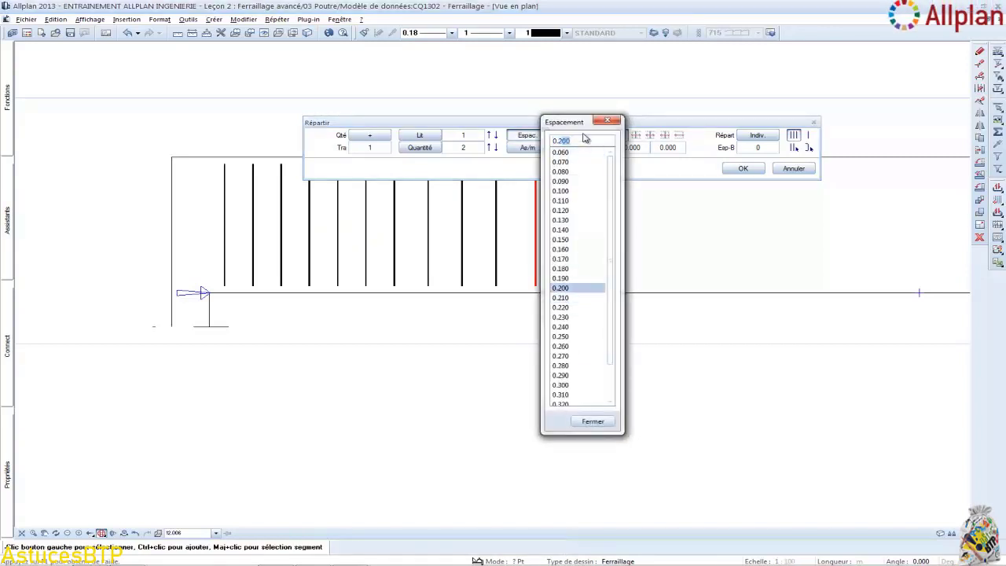
key(Return)
click(633, 147)
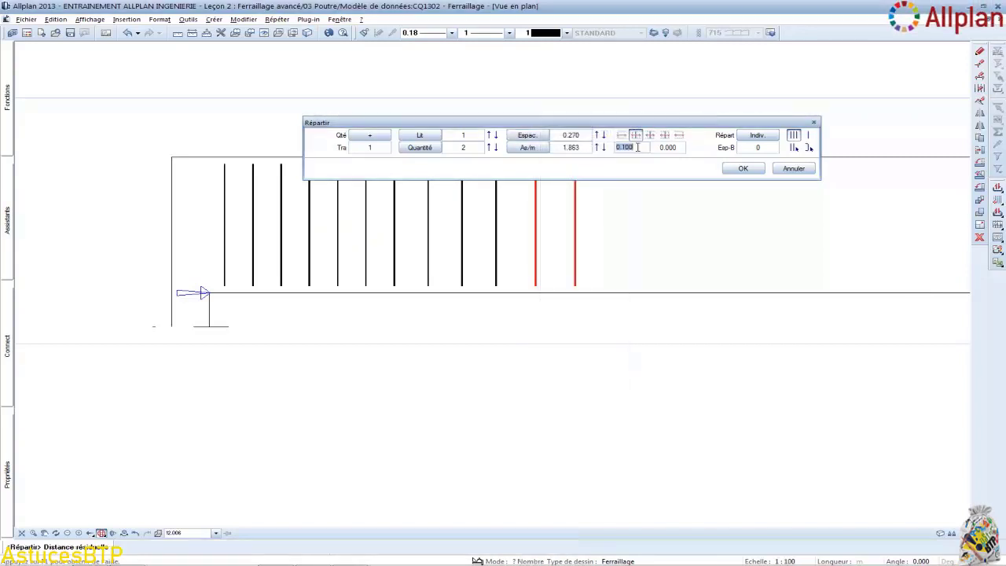
text(0.24)
key(Return)
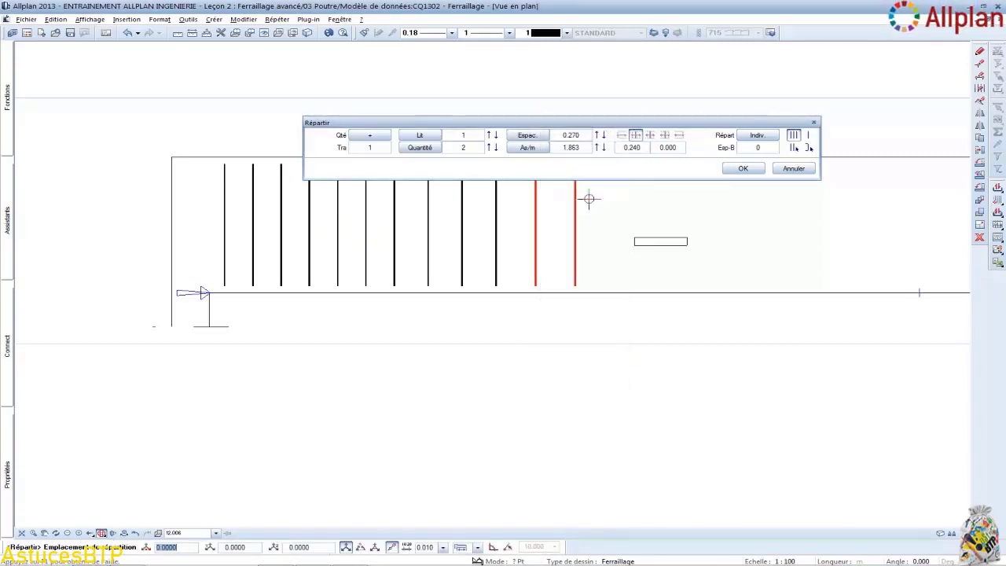
click(574, 238)
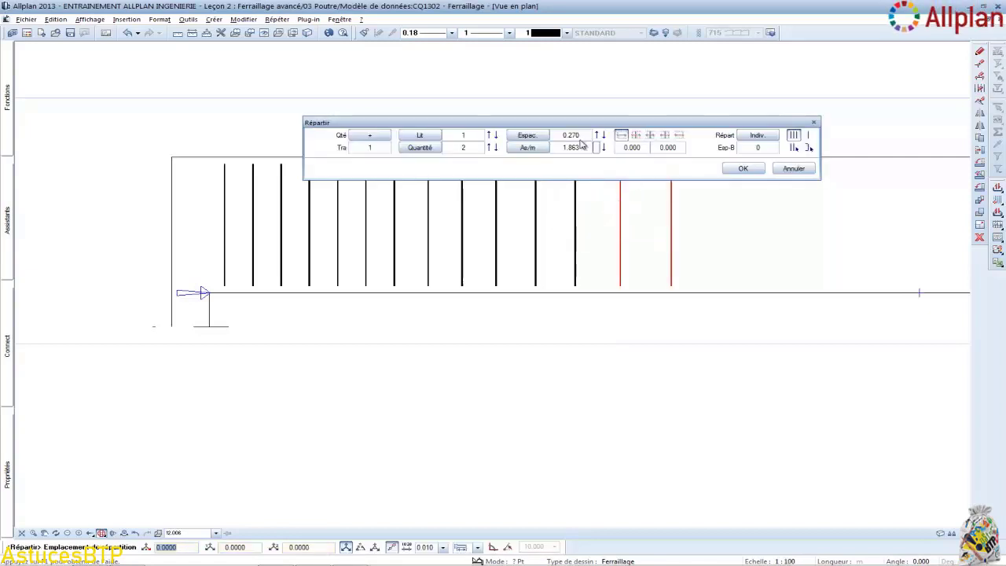
Step: Add 4 stirrup groups at 0.300 spacing after the 0.270 zone, with a starting distance of 0.300
click(485, 147)
text(4)
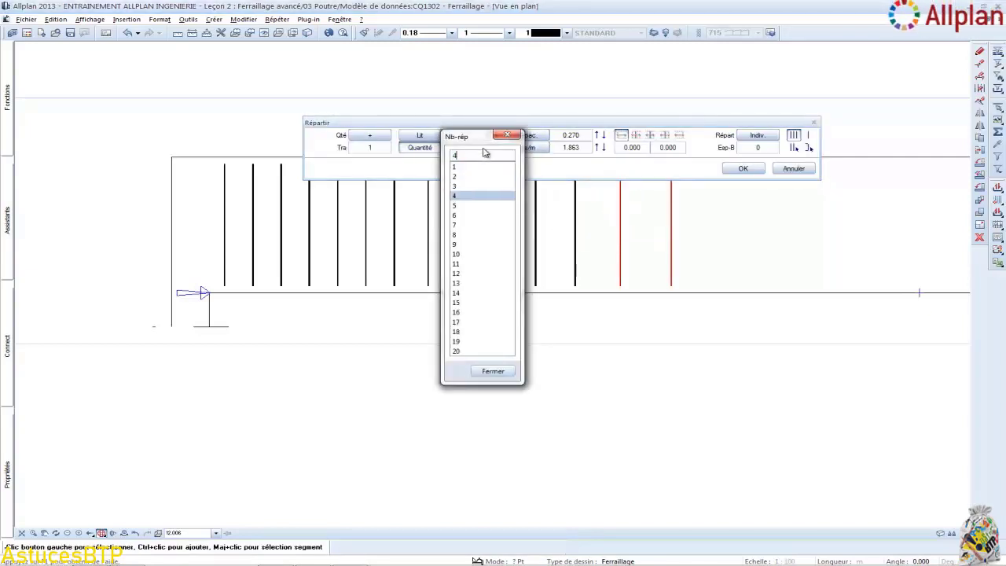
key(Return)
click(571, 138)
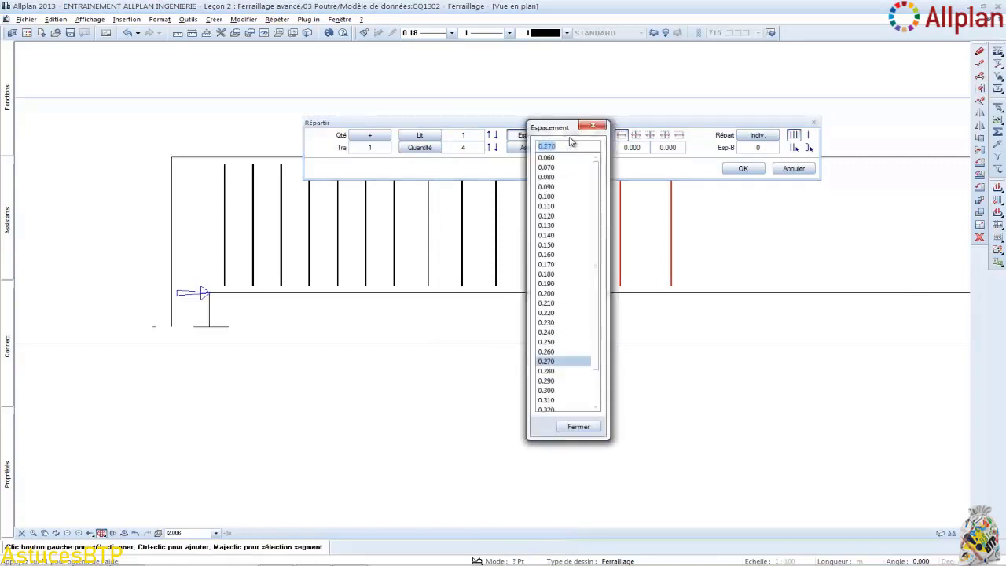
text(0.3)
key(Return)
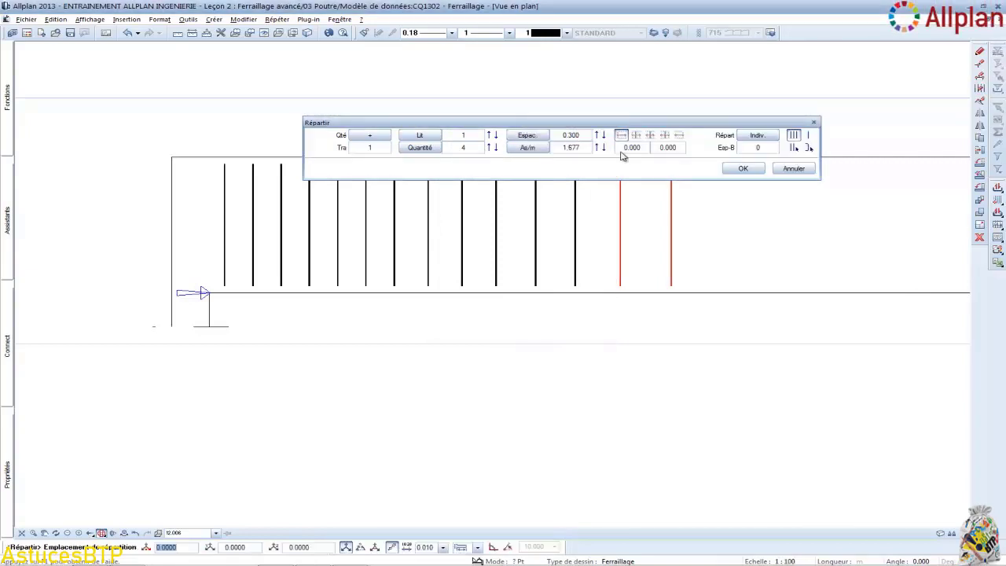
click(624, 147)
click(635, 147)
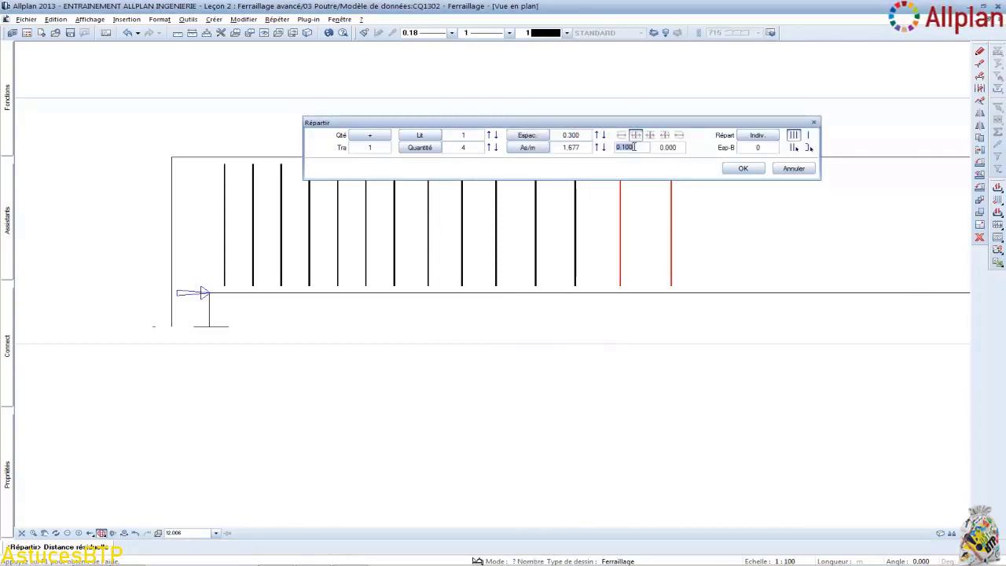
key(Return)
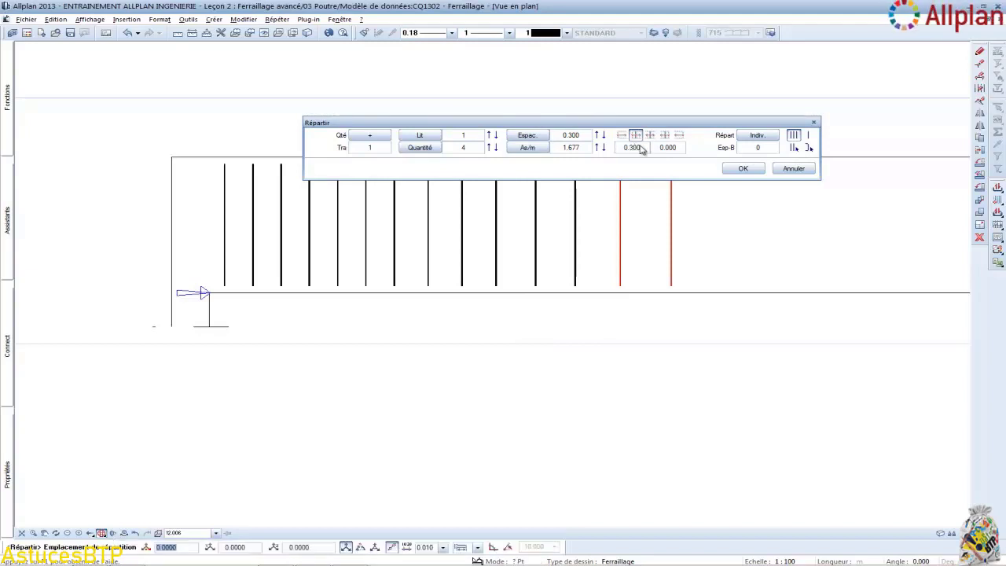
click(668, 228)
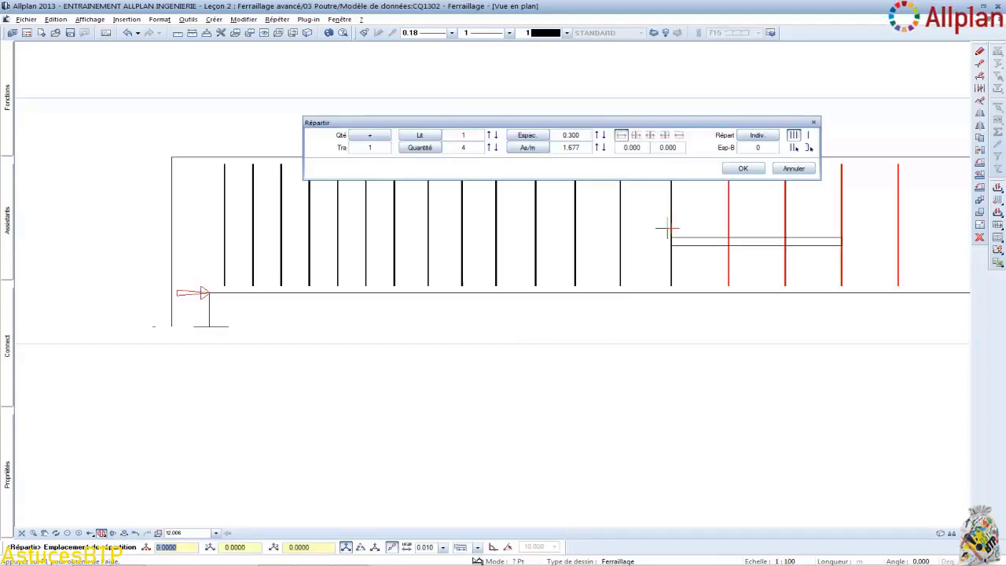
Step: Finish distributing the stirrup groups along the beam without placing any bar annotation
key(Escape)
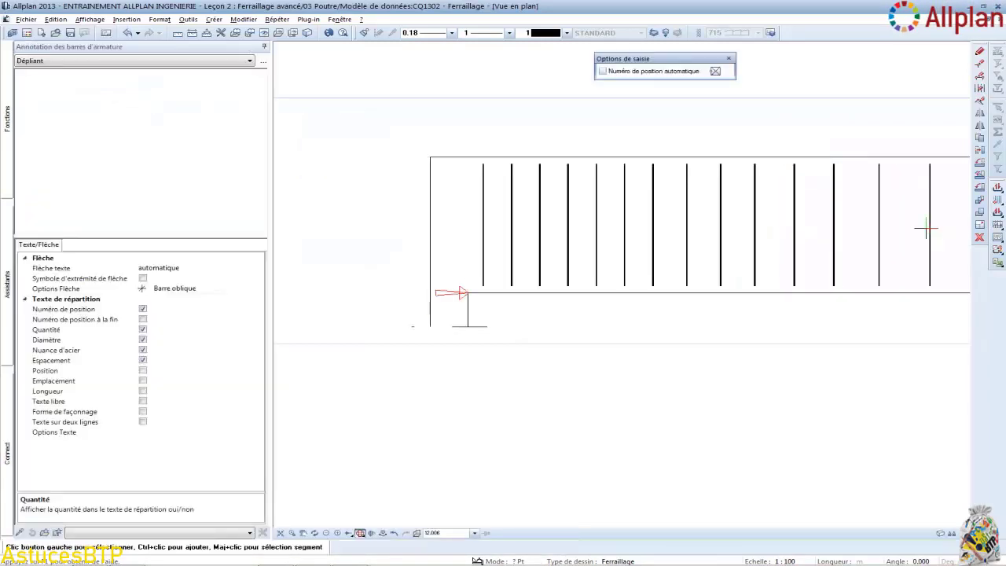
key(Escape)
key(Escape)
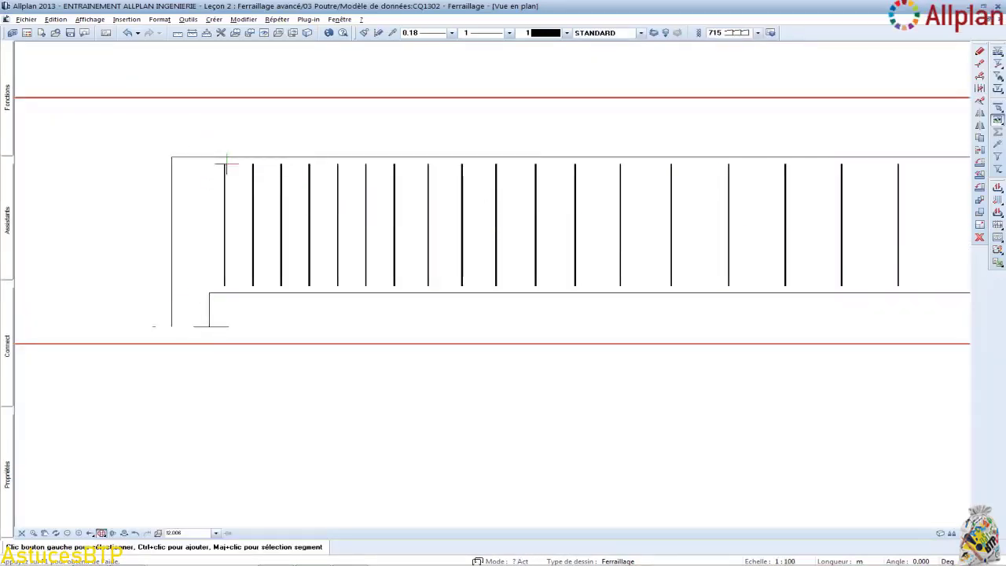
Step: Copy all the distributed stirrup groups by symmetry about the midpoint of the beam's top edge in Coupe 19 - 19
scroll(221, 166, down, 3)
drag(220, 166, 511, 233)
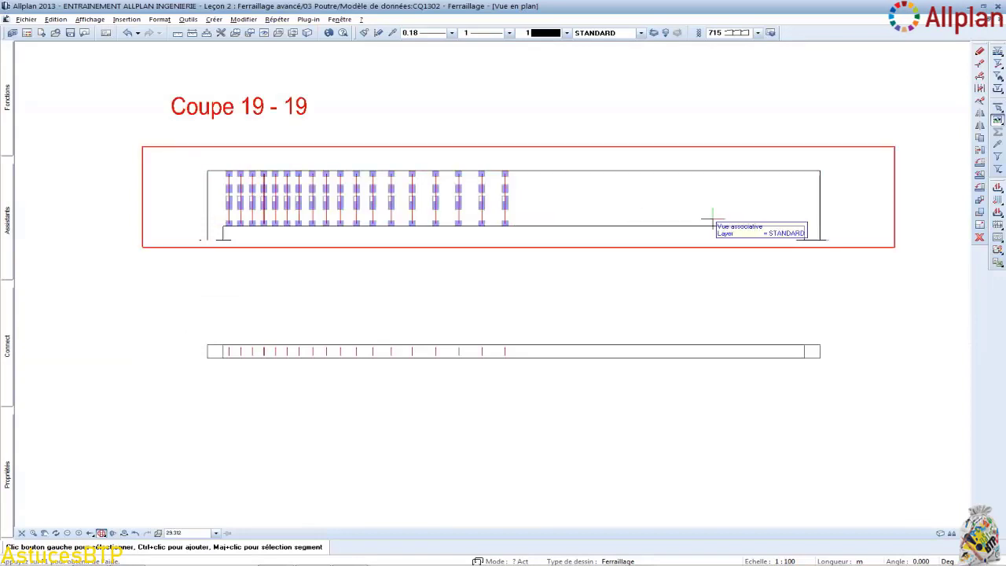
click(980, 128)
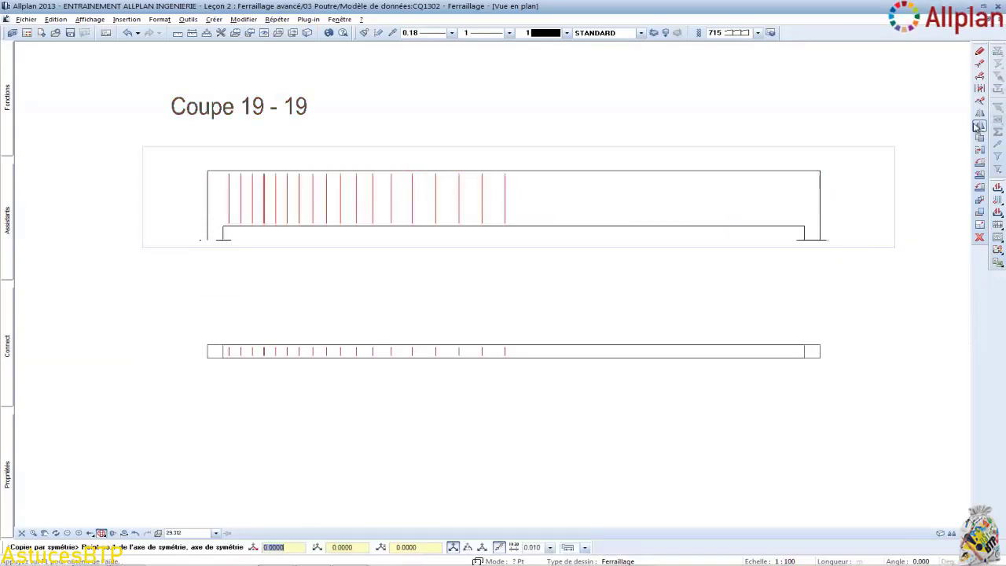
right_click(209, 172)
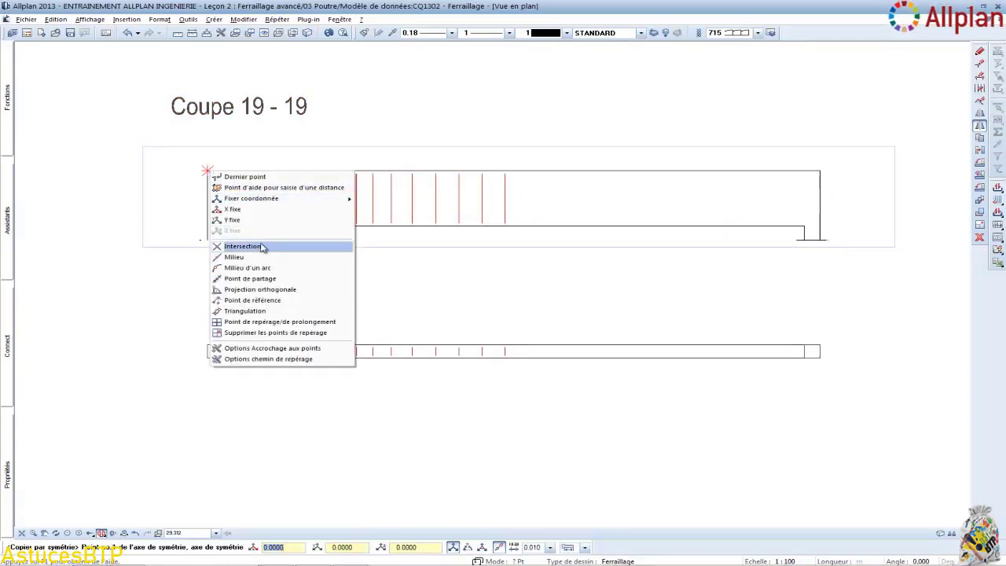
click(261, 257)
click(208, 171)
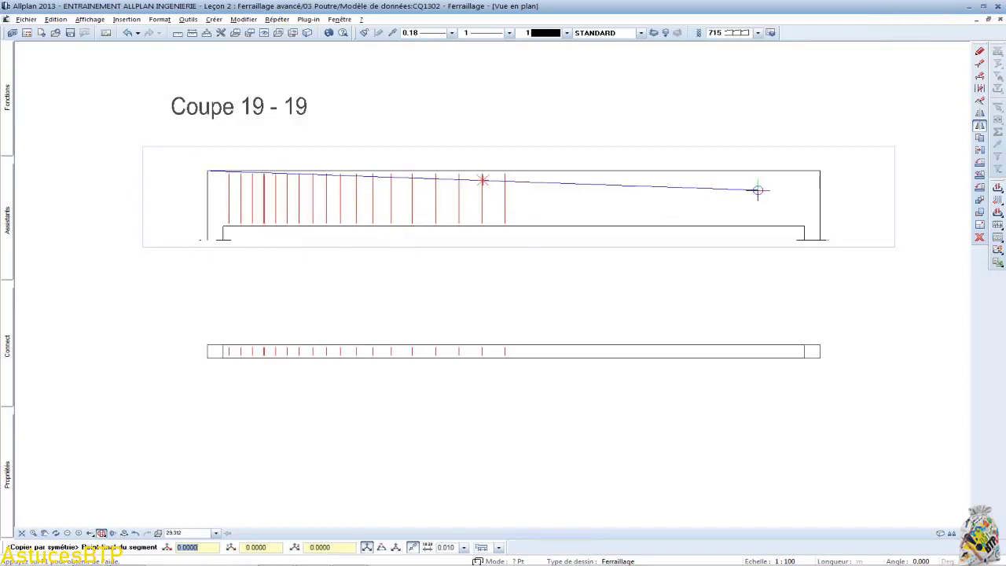
click(820, 171)
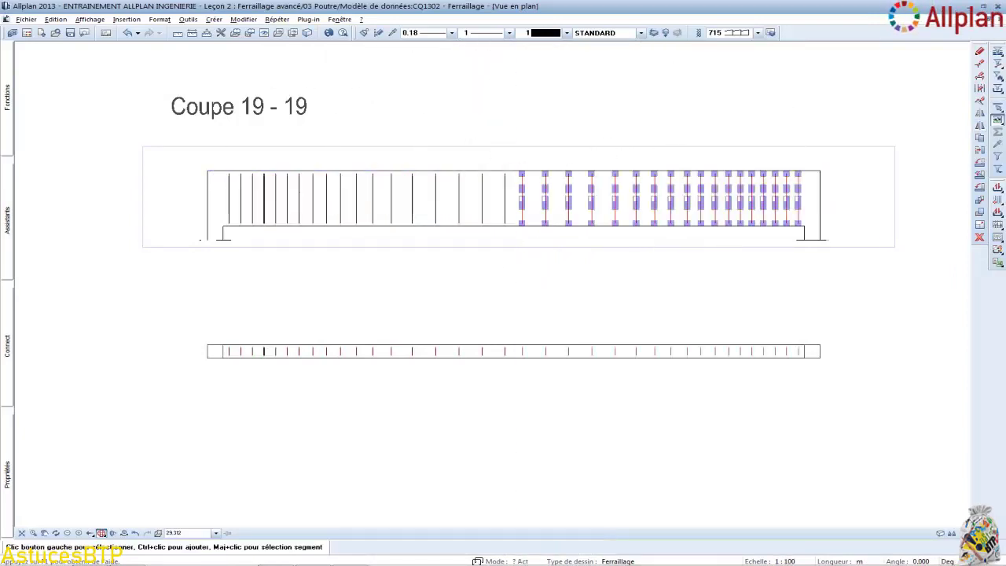
key(Escape)
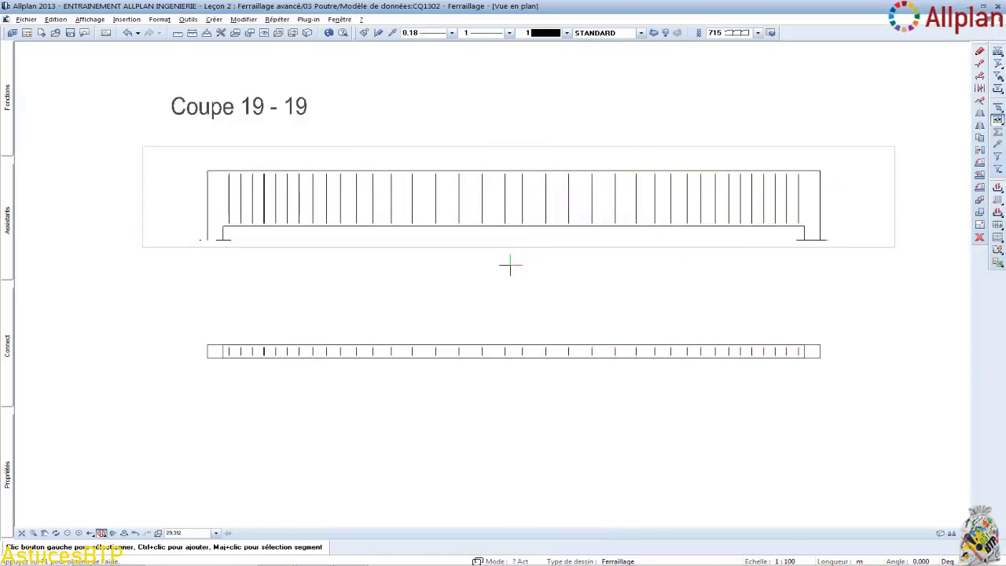
Step: Inspect the stirrups and hooked bars inside the beam in the 3D animation view, then return to the plan view
key(F4)
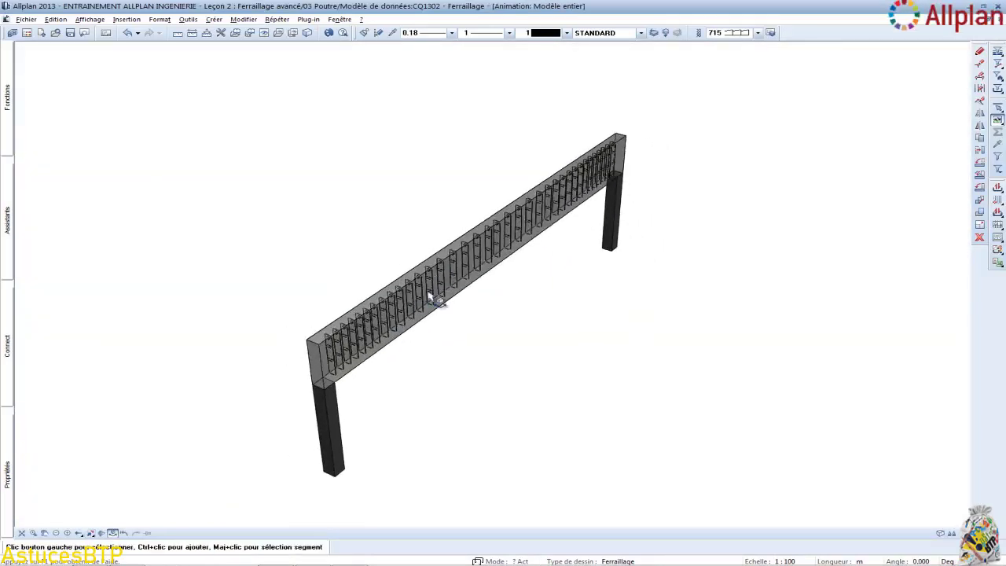
scroll(433, 299, up, 5)
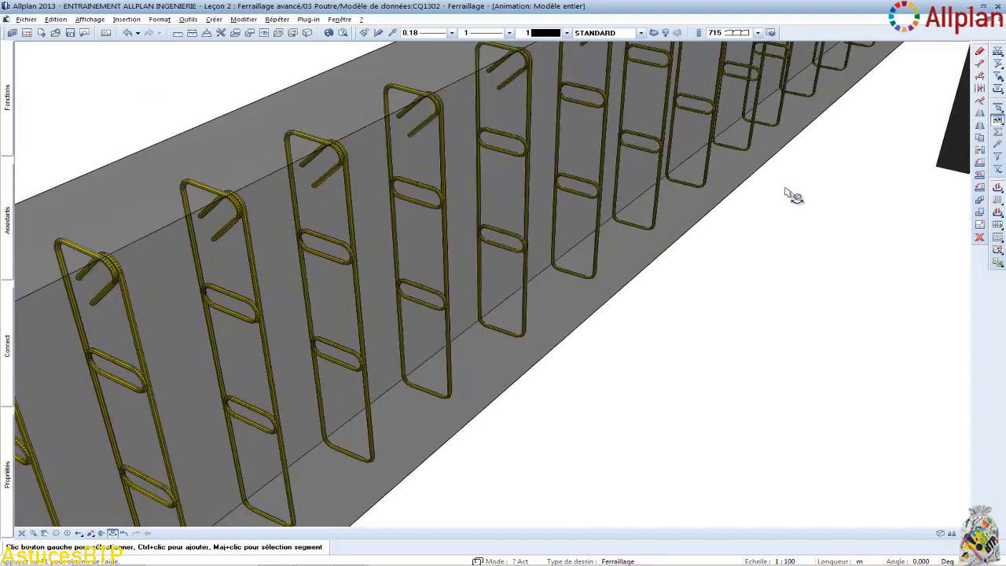
click(1003, 25)
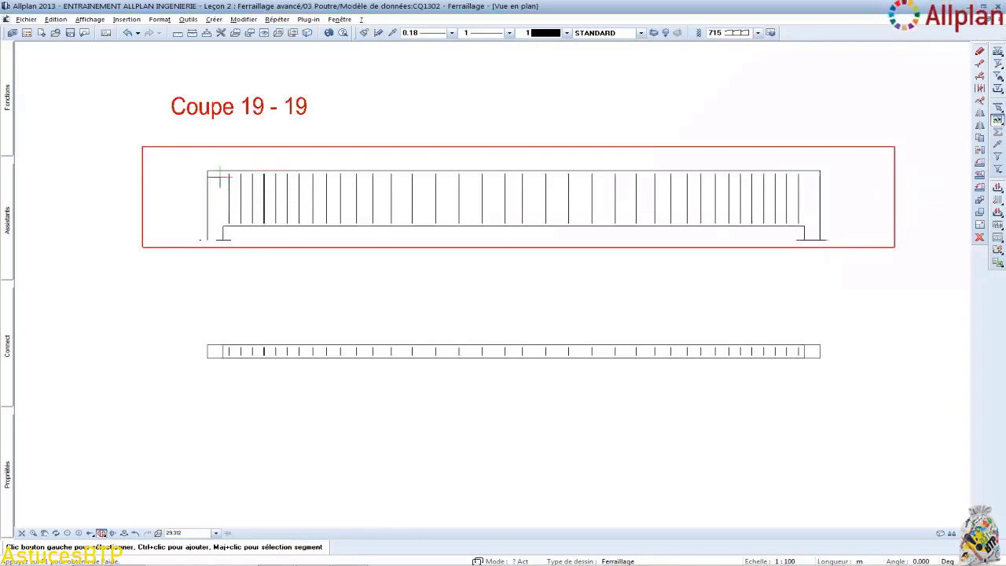
Step: Move all hooked bars in Coupe 19 - 19 sideways by about one bar diameter so they sit beside their stirrups
drag(219, 178, 807, 220)
click(979, 150)
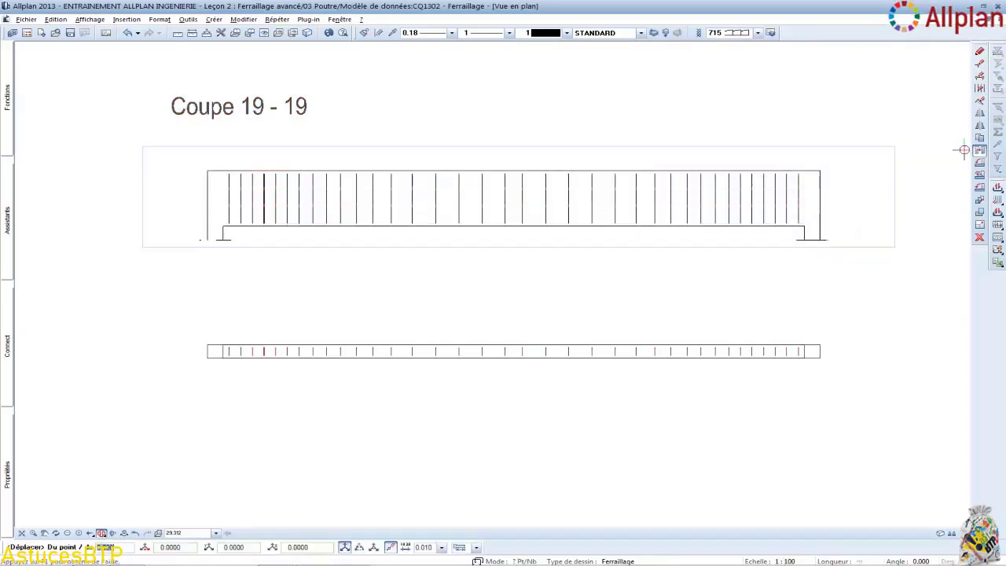
scroll(816, 159, up, 5)
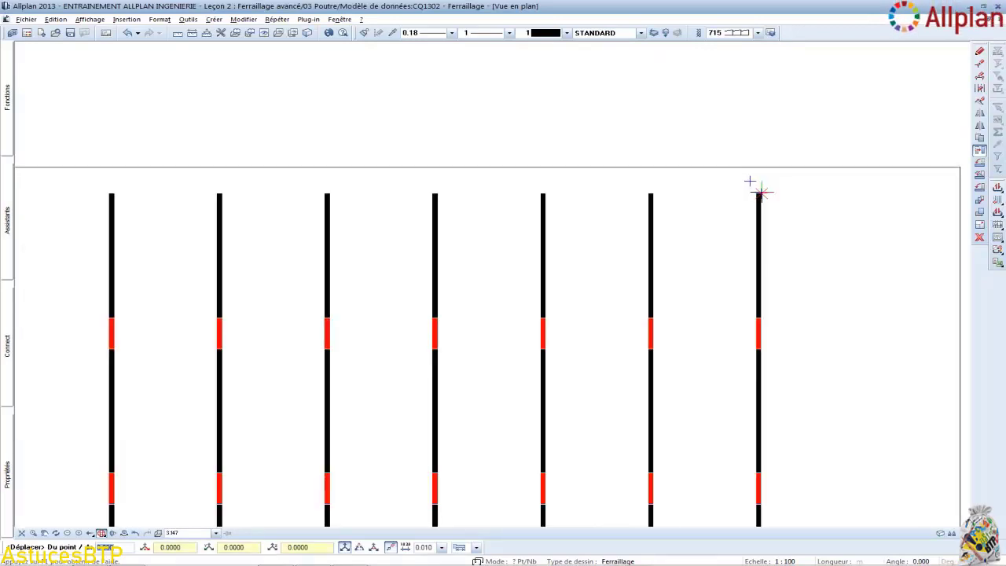
click(757, 192)
click(751, 191)
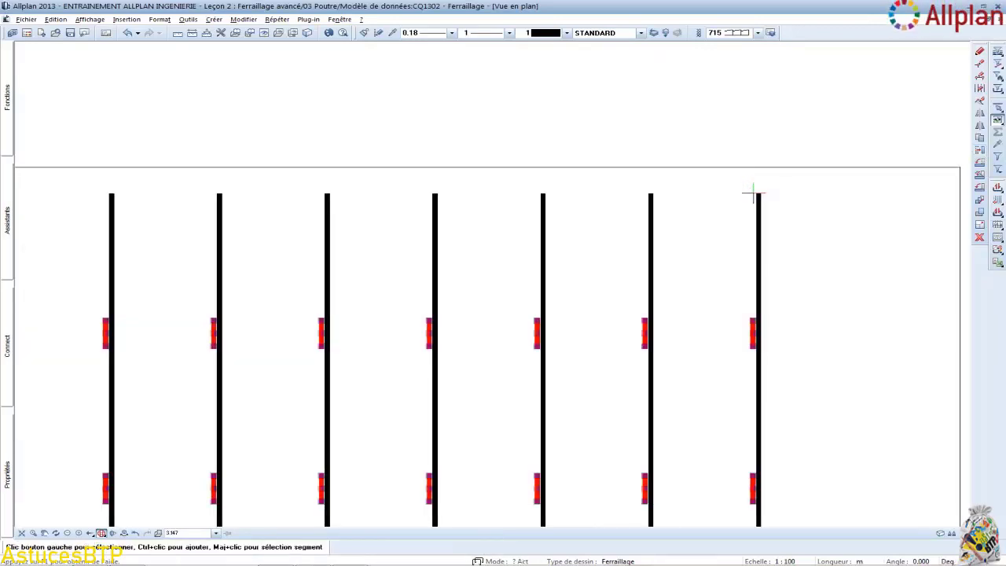
scroll(793, 209, down, 8)
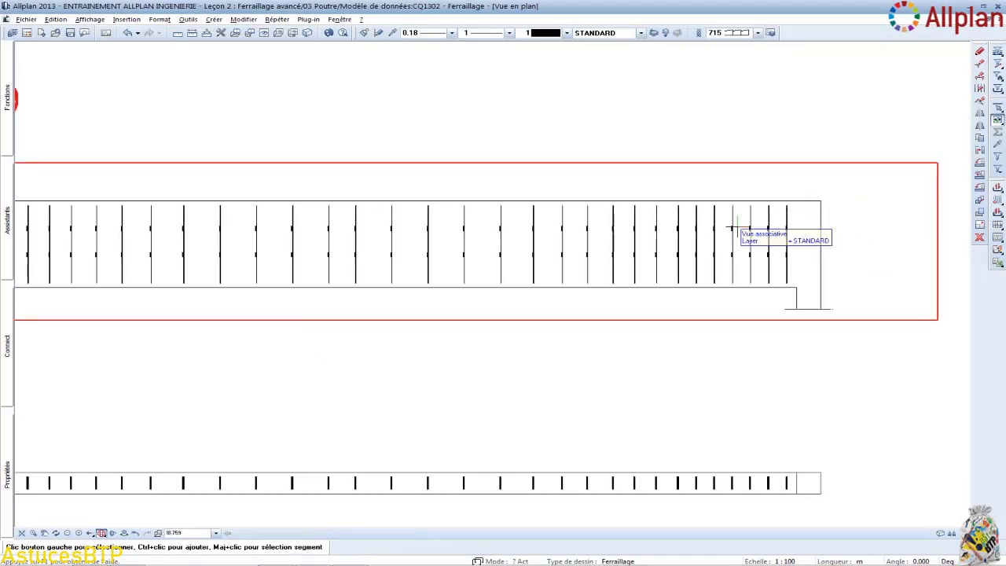
Step: Insert the associative bar legend "40 Liste barres - façonnage" below the beam views
middle_drag(680, 230, 904, 243)
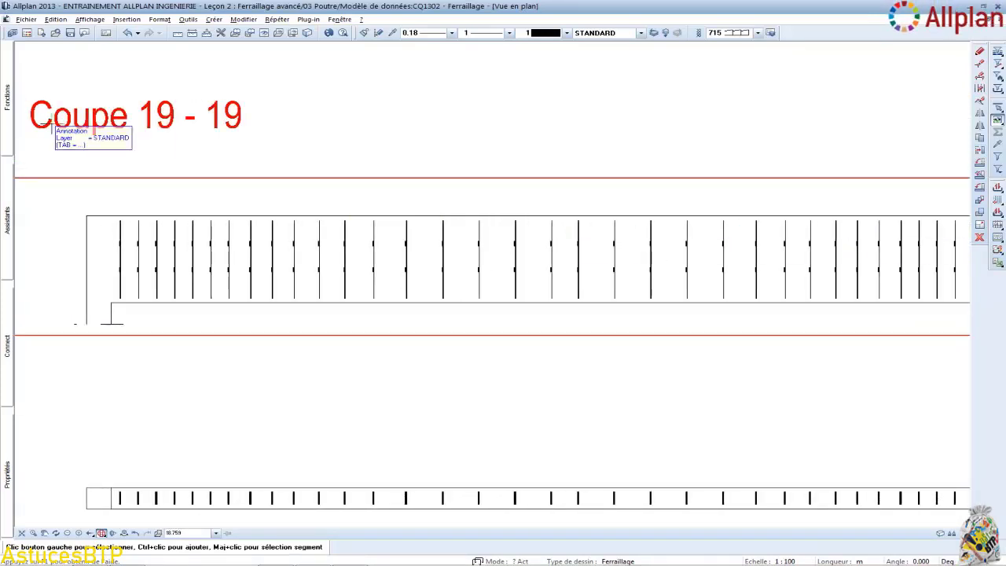
mouse_move(7, 130)
click(42, 250)
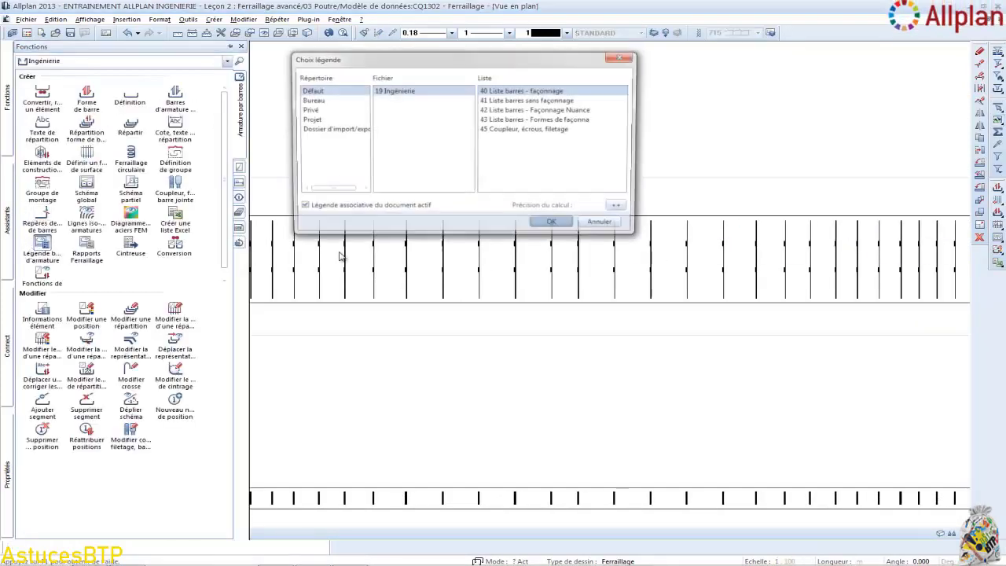
click(550, 226)
scroll(457, 180, down, 4)
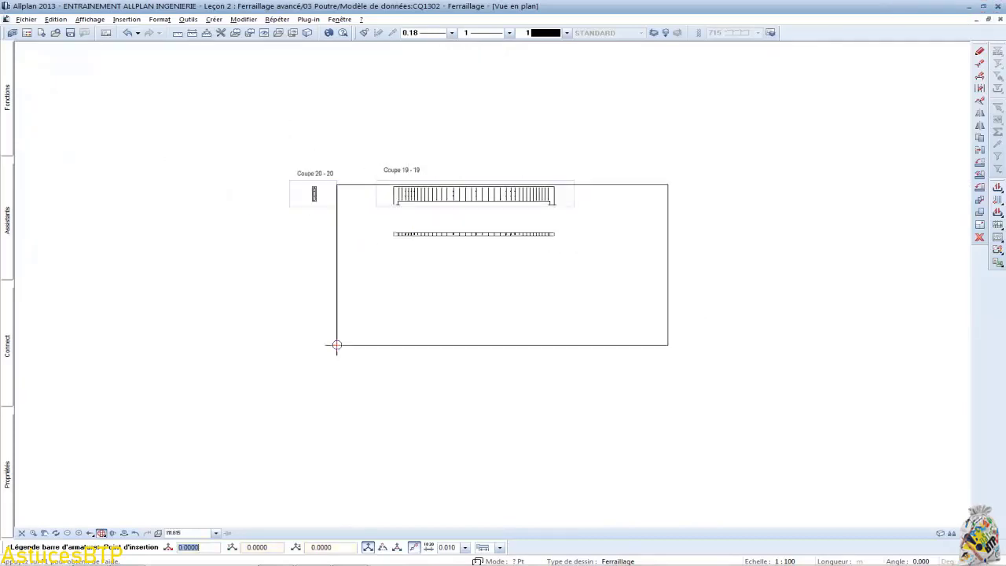
click(259, 412)
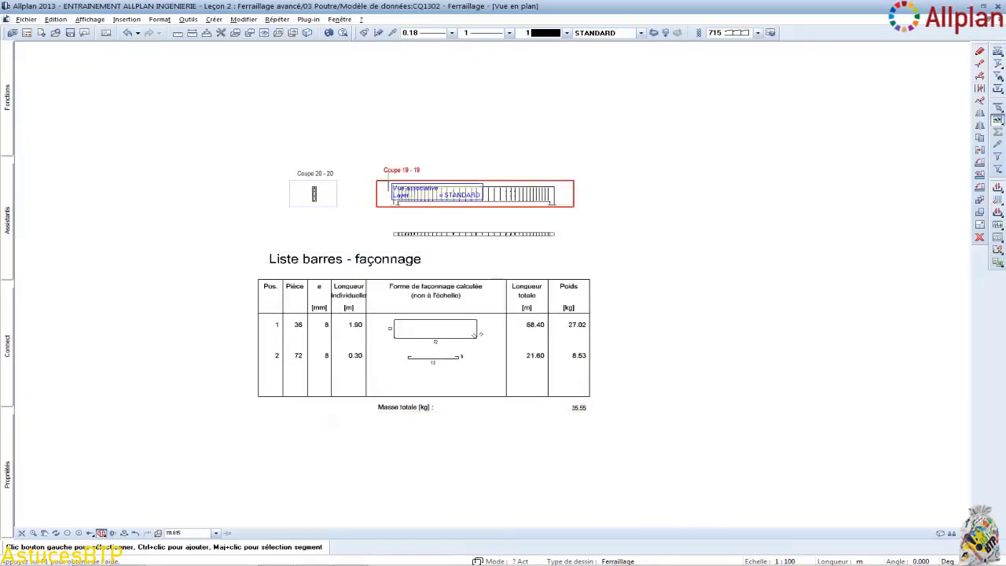
Step: Assign new position number 3 to the first stirrup at the beam's left end and check the bar list
scroll(382, 197, up, 6)
scroll(377, 204, up, 3)
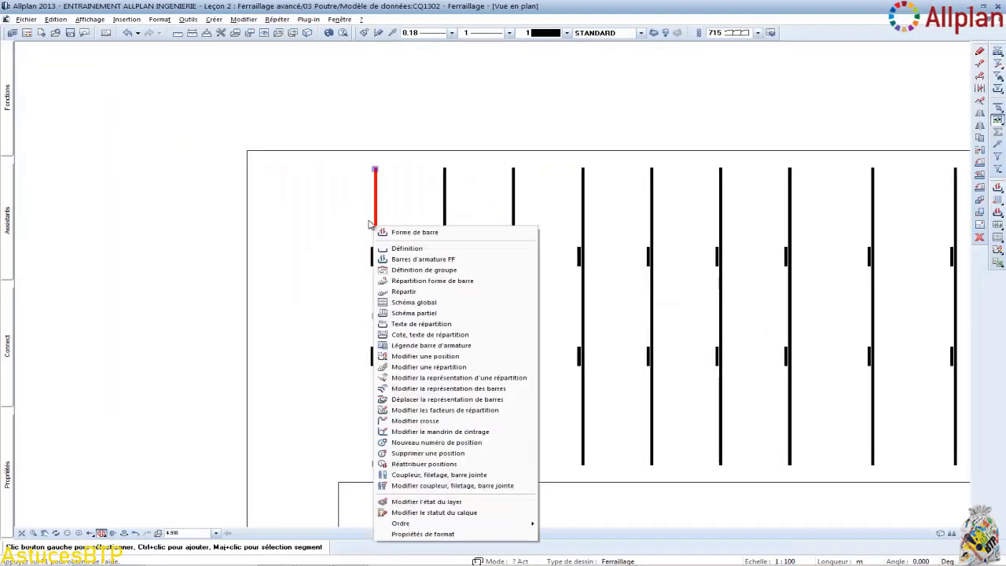
right_click(375, 227)
click(487, 442)
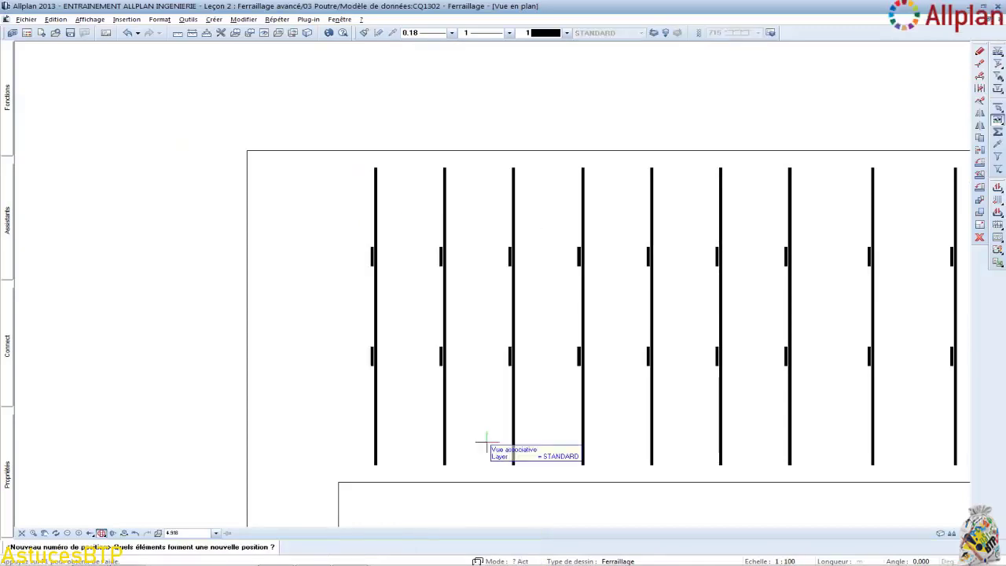
scroll(463, 306, down, 5)
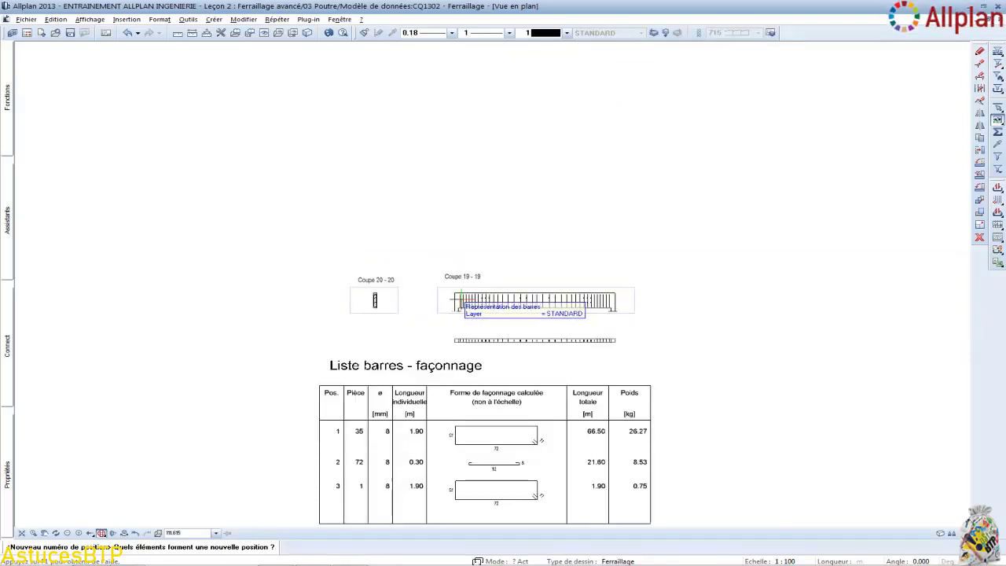
Step: Move the first stirrup horizontally about 0.016 m to the other side of its hooked bars
scroll(461, 299, up, 8)
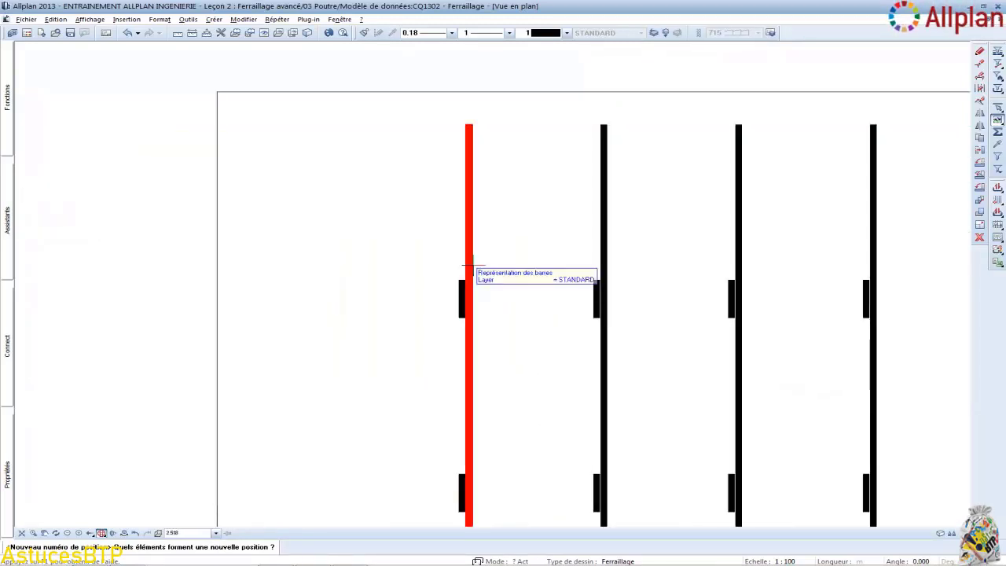
click(468, 266)
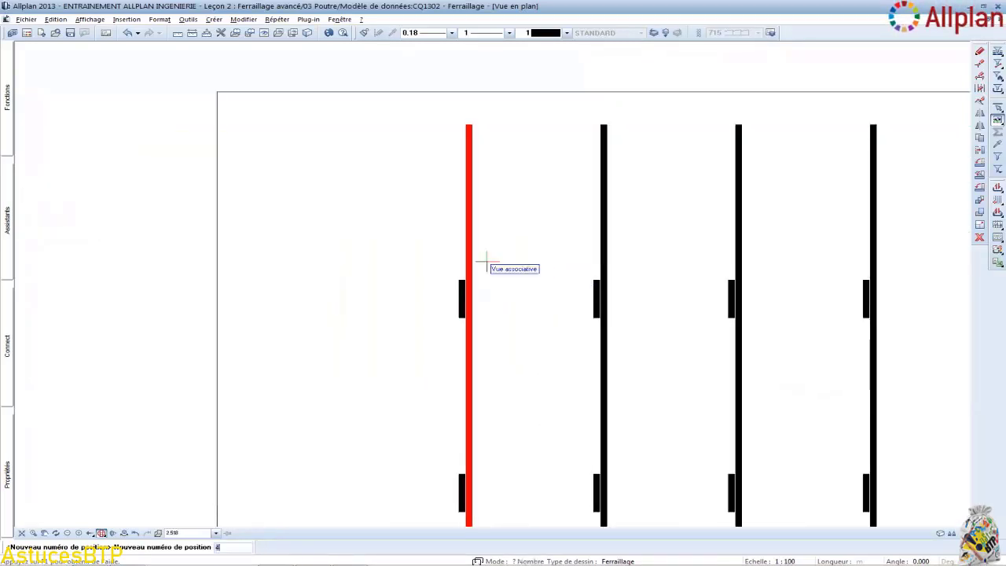
click(981, 152)
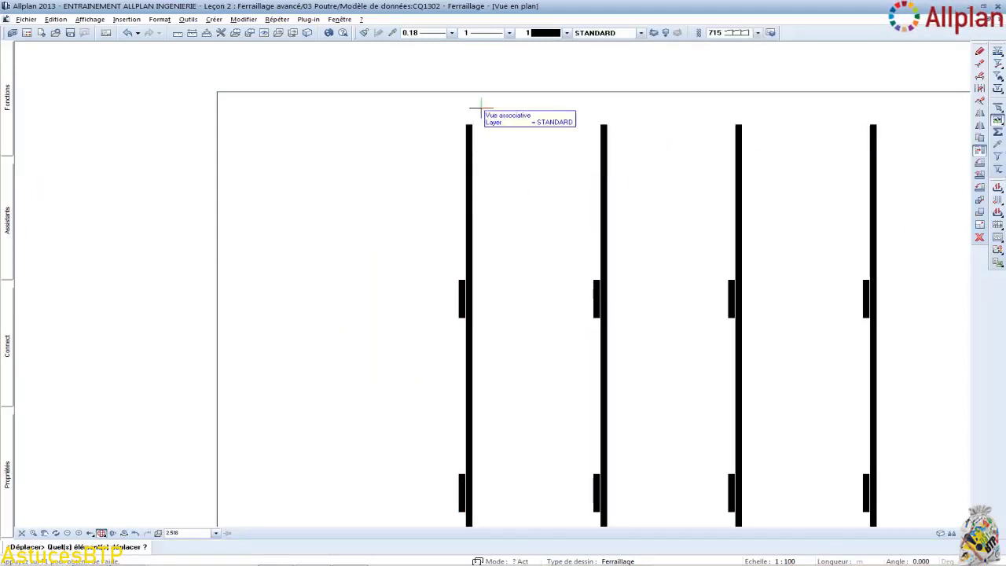
click(470, 128)
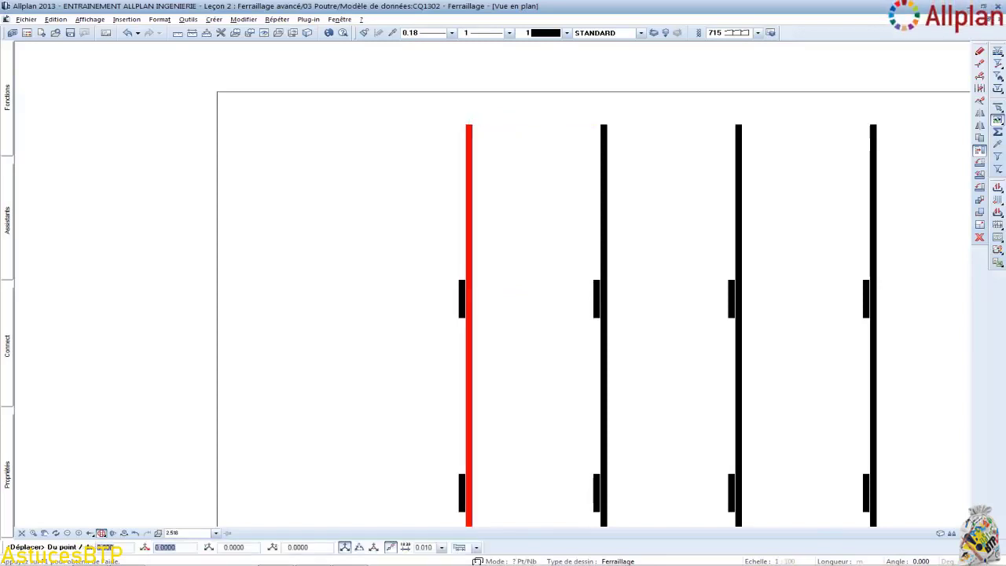
click(470, 124)
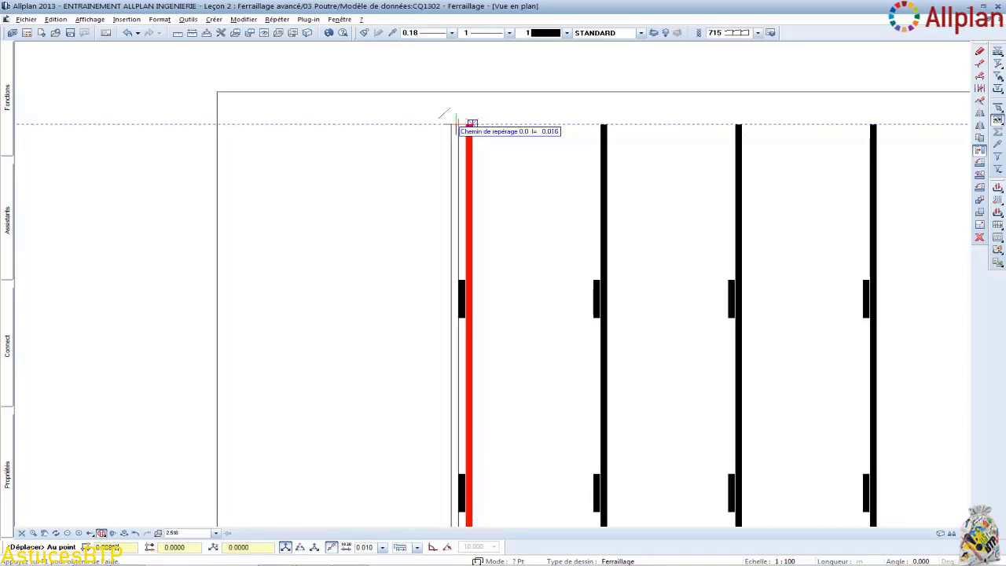
click(456, 123)
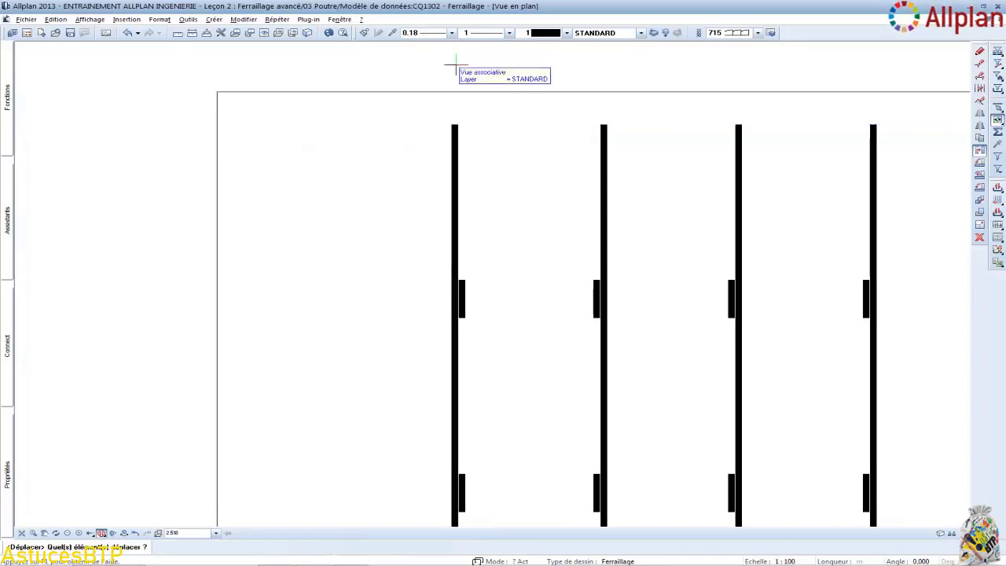
scroll(354, 167, down, 3)
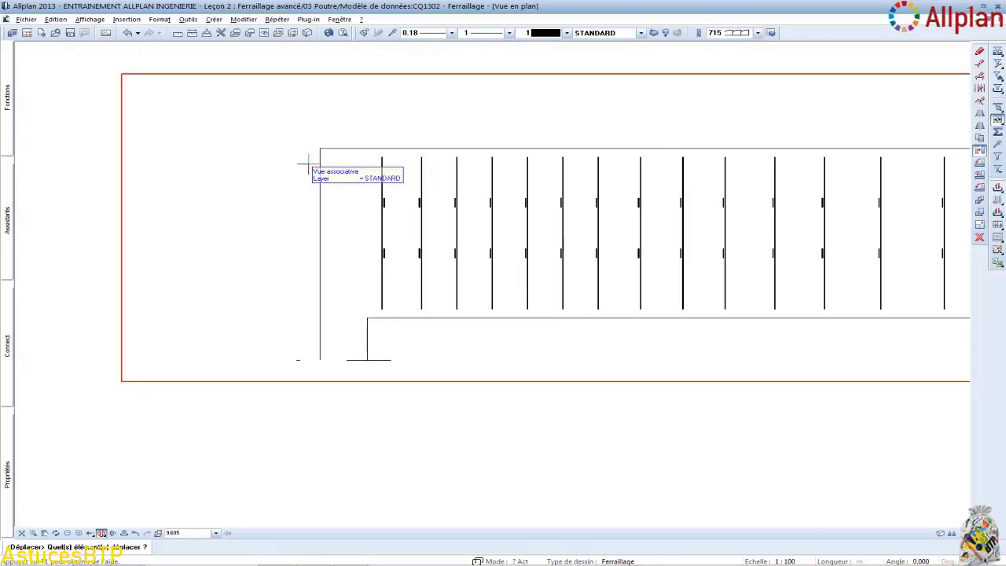
scroll(307, 163, down, 8)
mouse_move(364, 237)
middle_down()
mouse_move(475, 127)
mouse_move(421, 188)
middle_up()
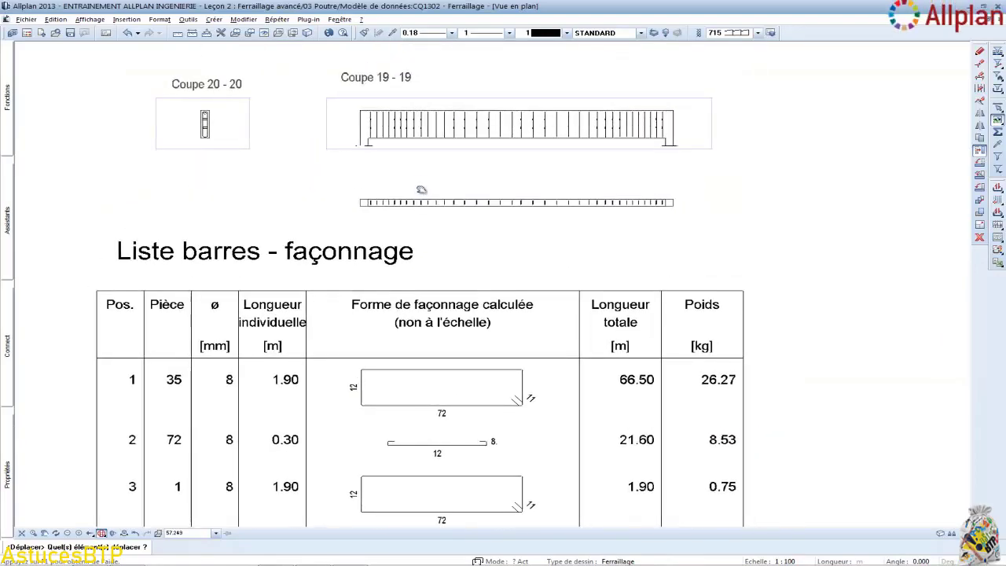
Step: Reassign the bar position numbers from 1 to 9999, starting after 1, with identical shapes sharing a position
scroll(371, 118, up, 3)
scroll(370, 118, up, 1)
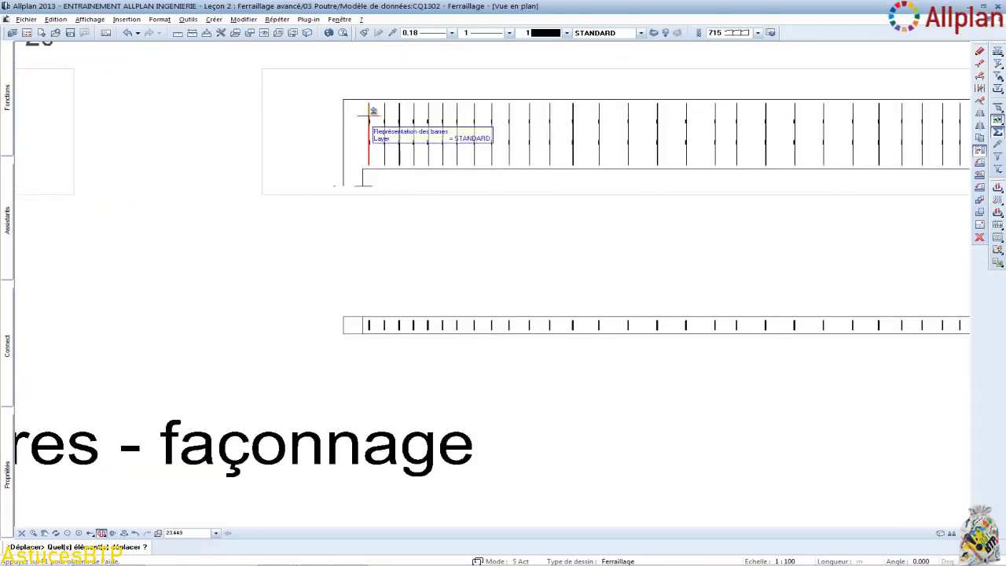
key(Escape)
right_click(370, 116)
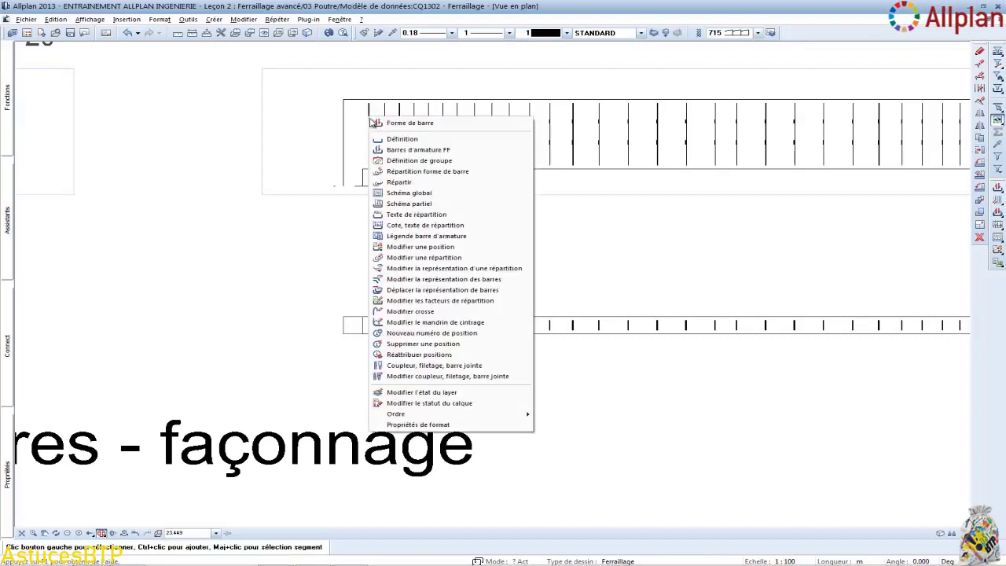
click(467, 354)
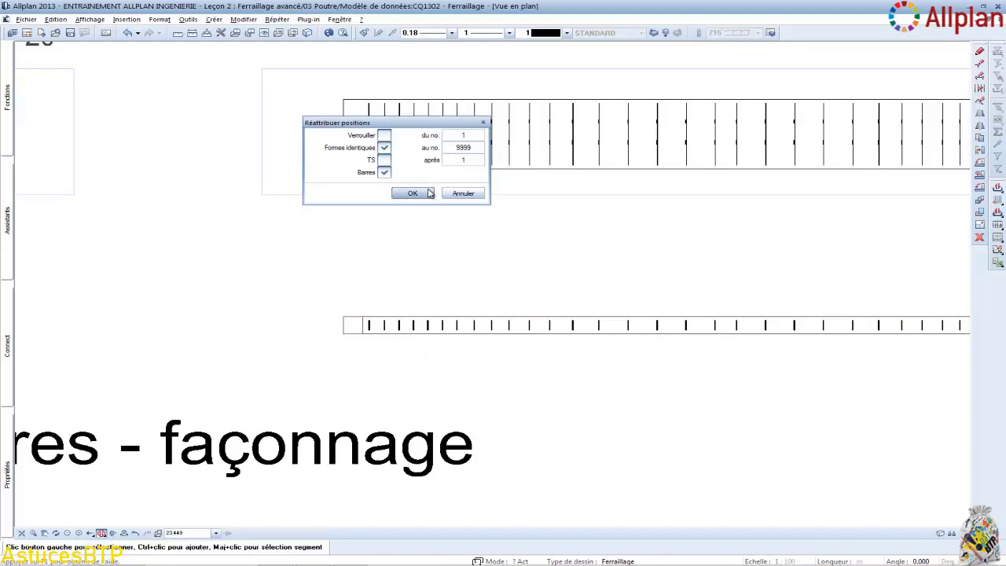
click(460, 195)
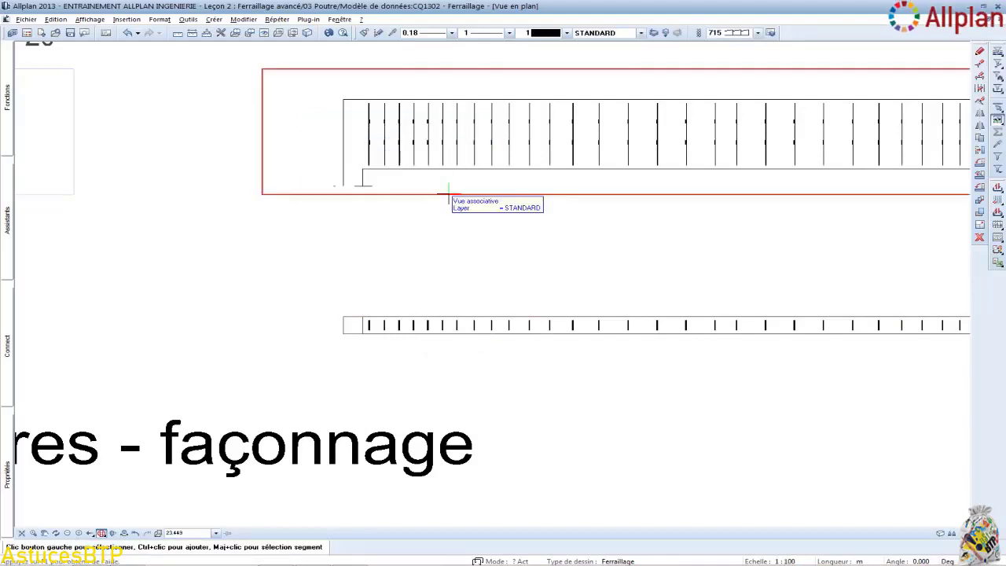
scroll(445, 194, down, 3)
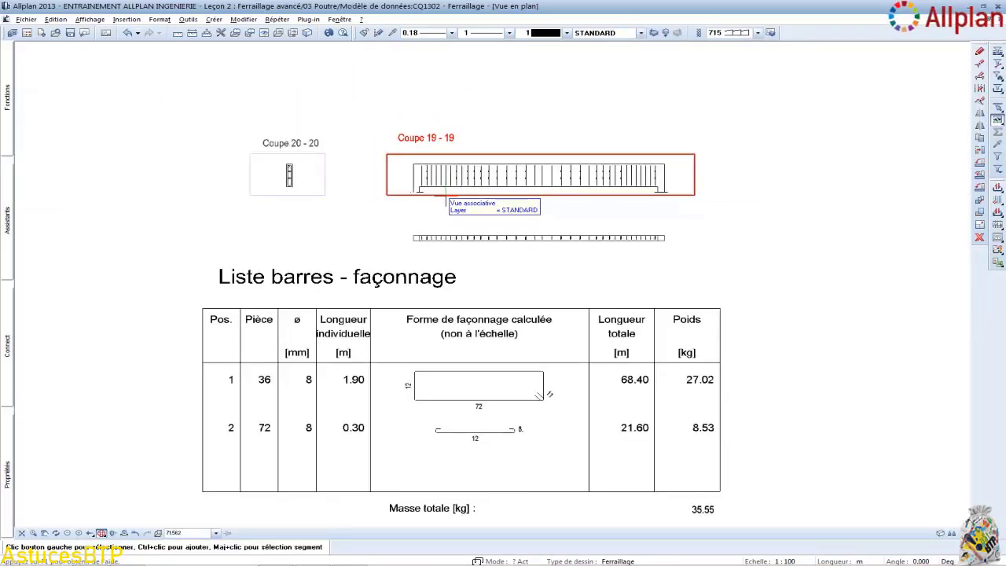
Step: Examine the stirrups and hooked bars along the whole beam in the 3D animation view
middle_drag(445, 192, 437, 162)
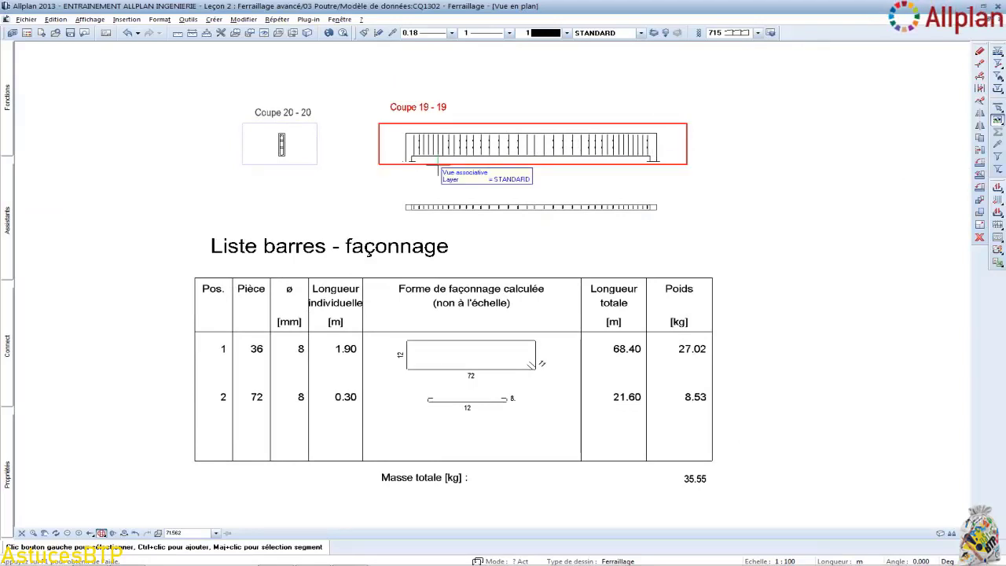
key(F4)
scroll(547, 244, up, 2)
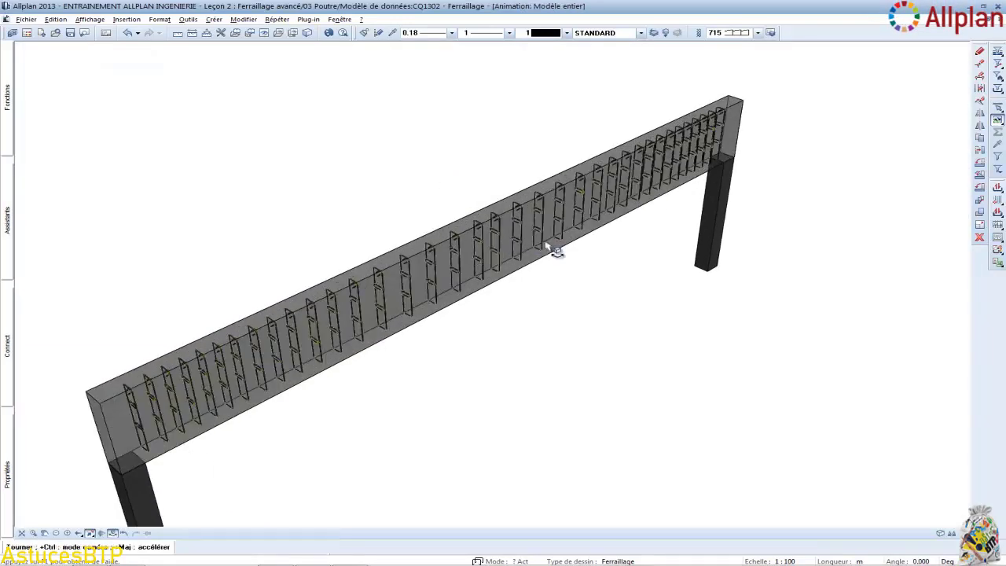
scroll(555, 252, down, 3)
drag(503, 288, 377, 328)
scroll(404, 303, up, 4)
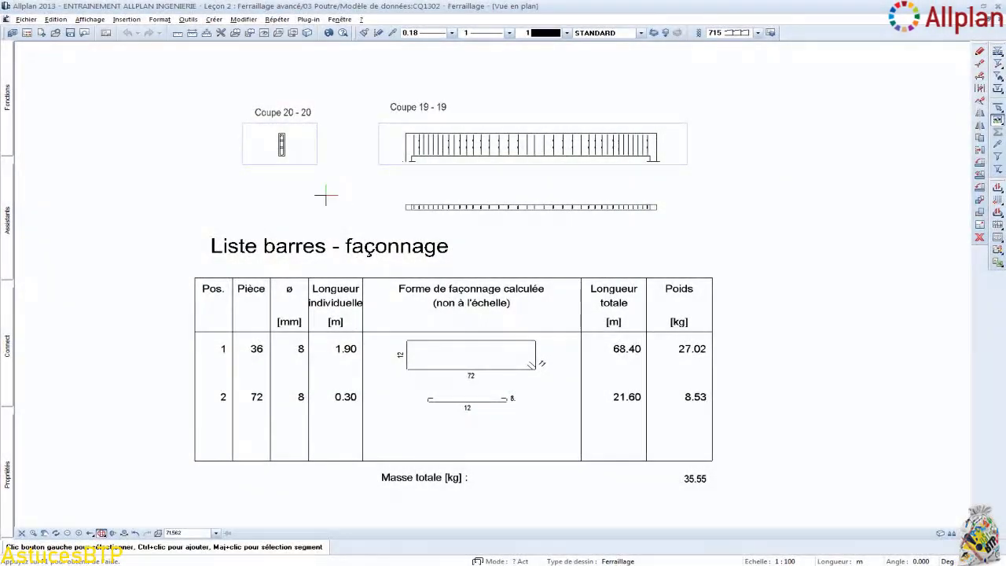
Step: Place a straight bar (Barre droite) of diameter 16 along the beam's lower edge in Coupe 19 - 19
mouse_move(8, 103)
click(86, 92)
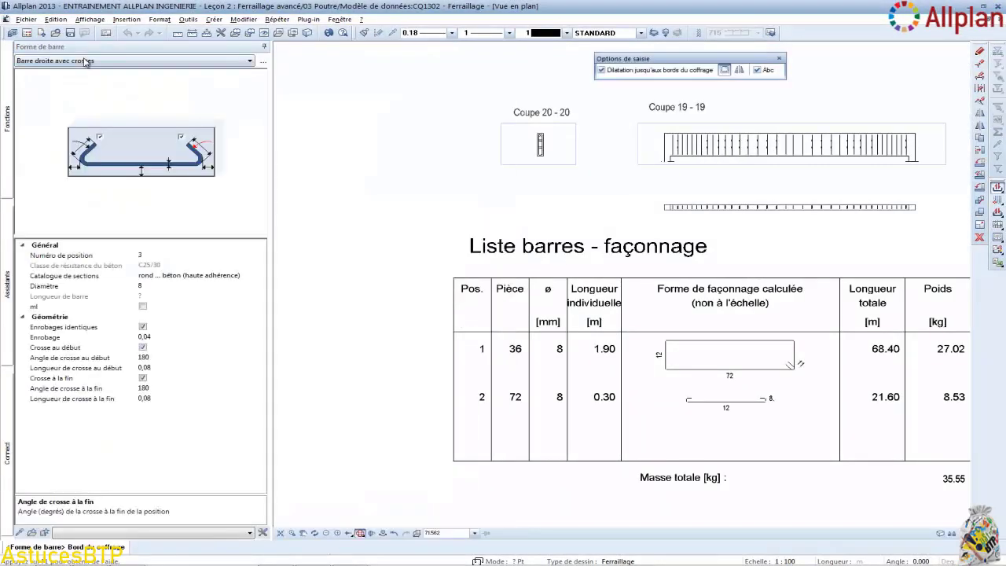
click(86, 61)
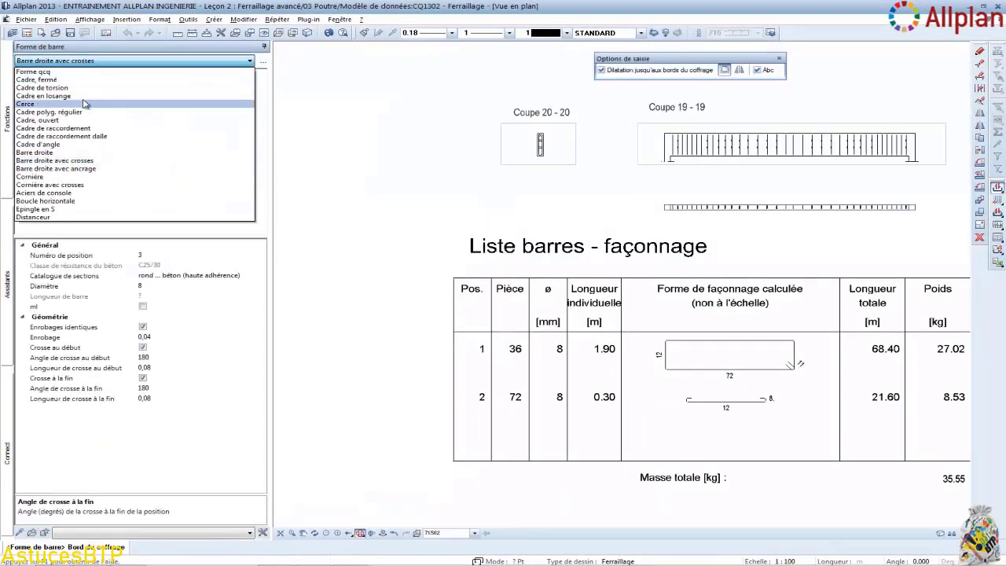
click(92, 156)
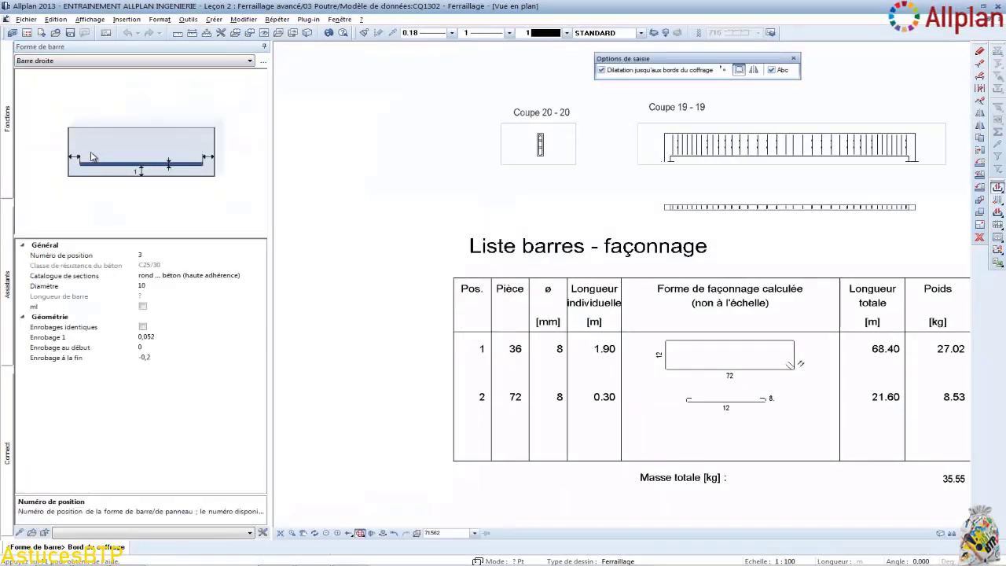
click(188, 285)
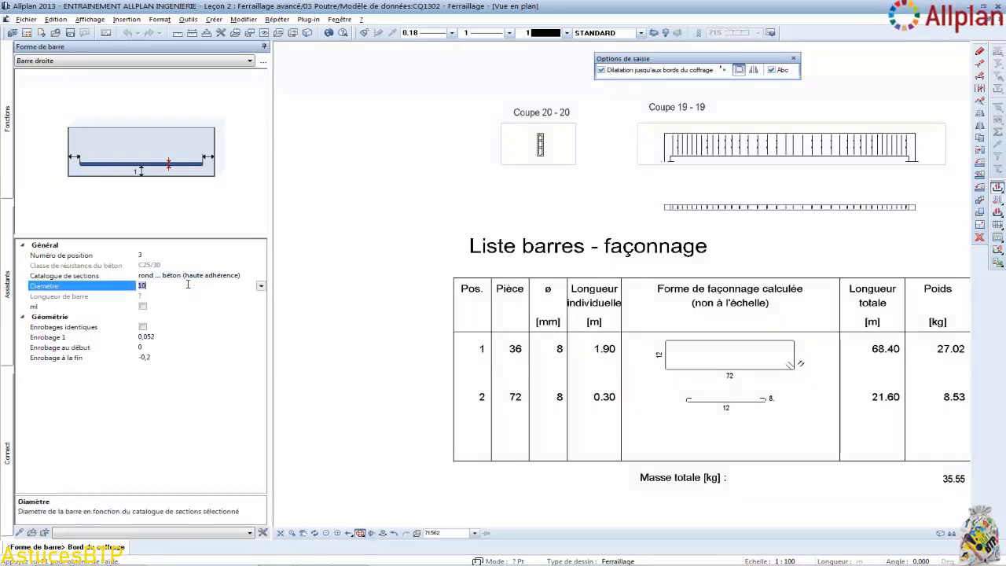
click(260, 286)
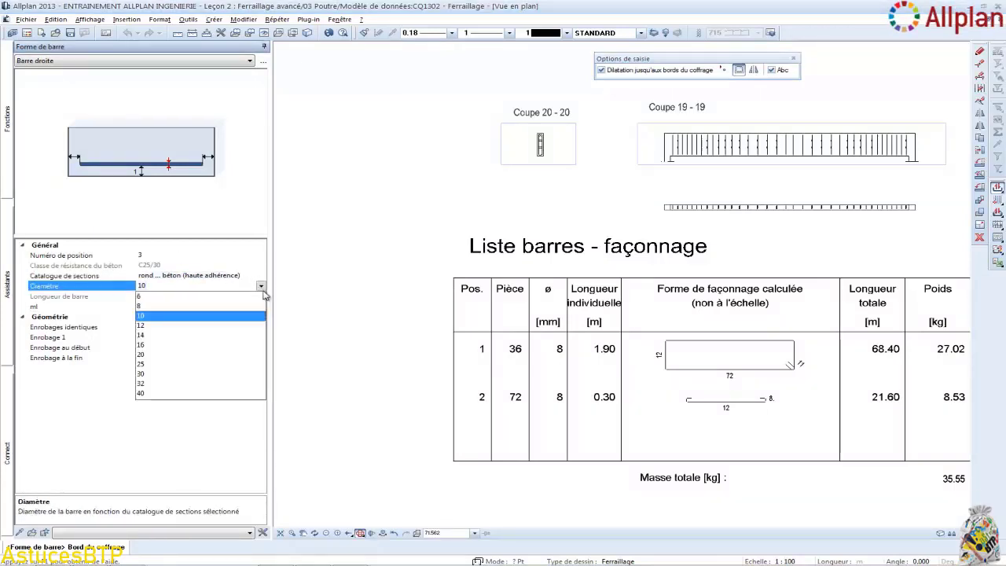
click(232, 345)
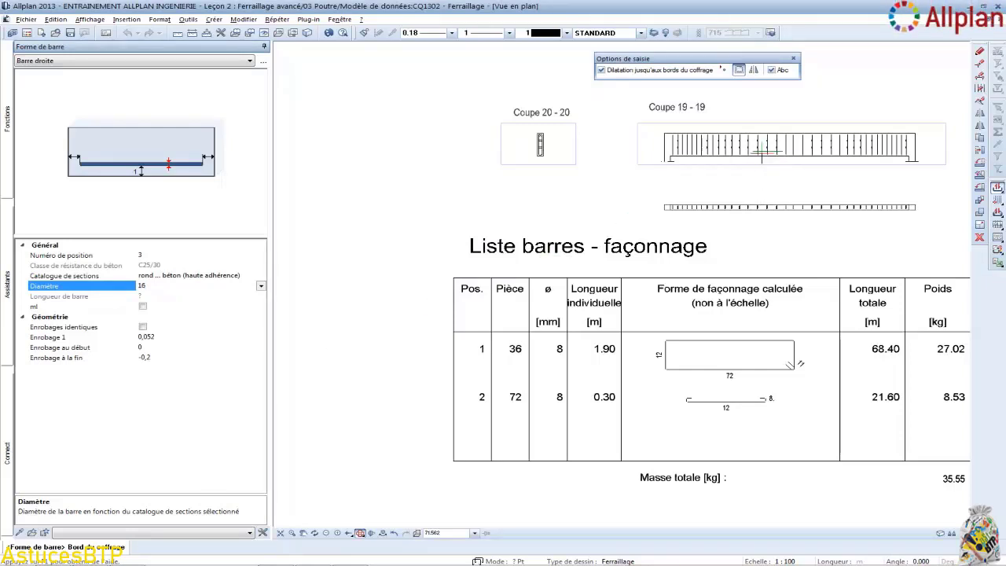
click(758, 154)
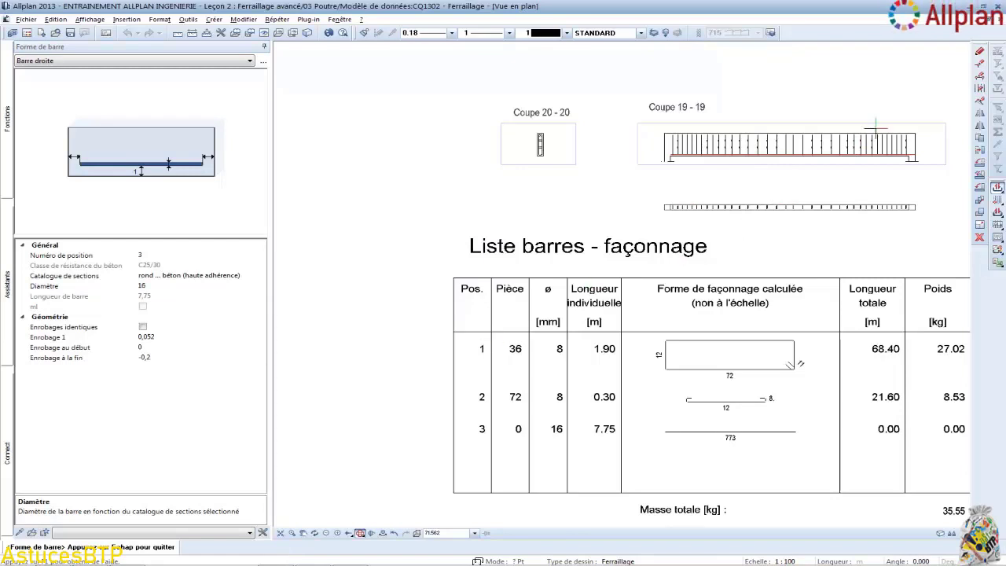
Step: Set the straight bar's end cover (Enrobage à la fin) to 0
scroll(916, 143, up, 5)
scroll(865, 164, down, 3)
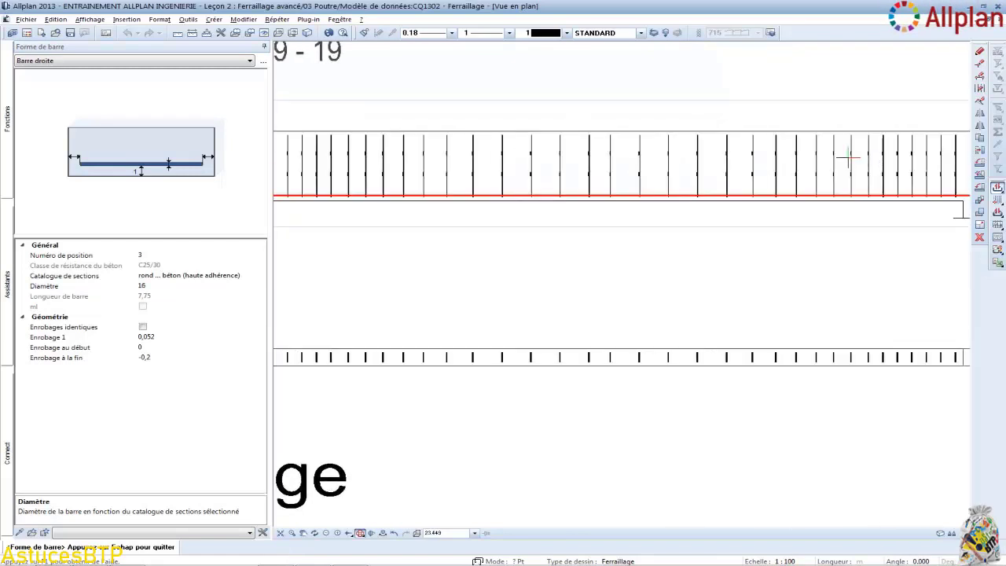
click(189, 357)
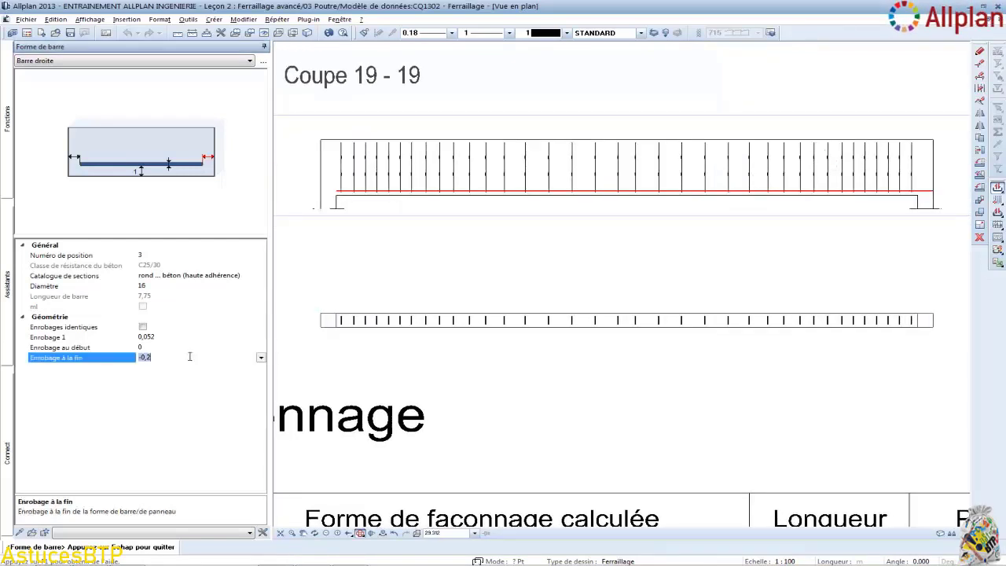
text(0)
Step: Measure the vertical distance from the start of the stirrup's lower bend to the beam's underside in Coupe 20 - 20
middle_drag(401, 163, 771, 170)
middle_drag(374, 188, 404, 188)
scroll(404, 188, up, 3)
scroll(403, 197, up, 3)
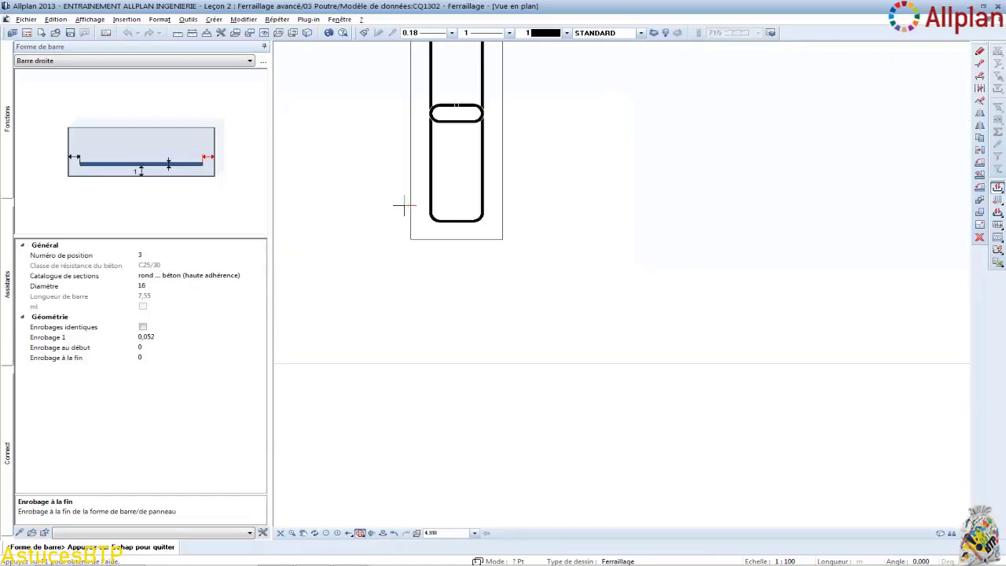
click(191, 34)
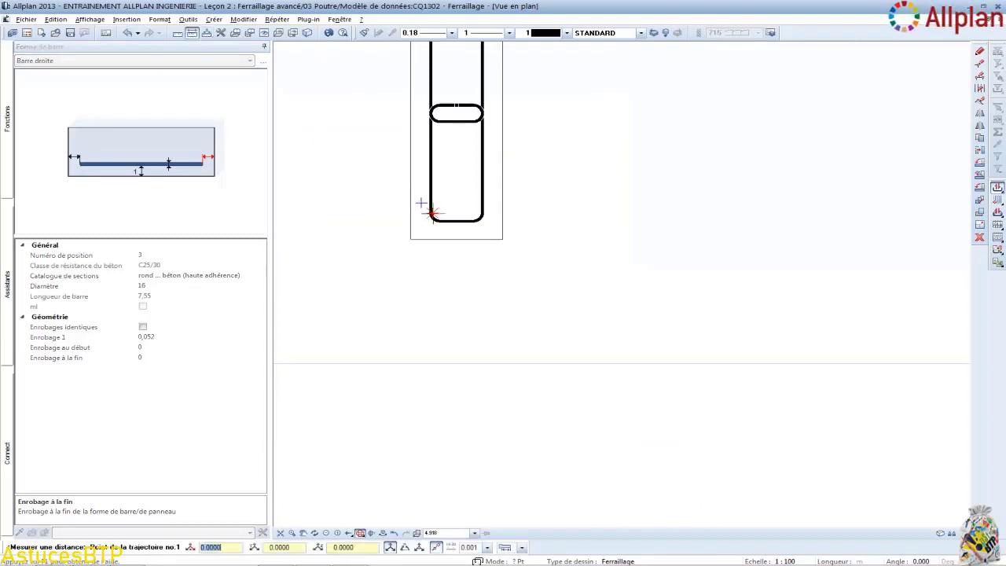
click(432, 208)
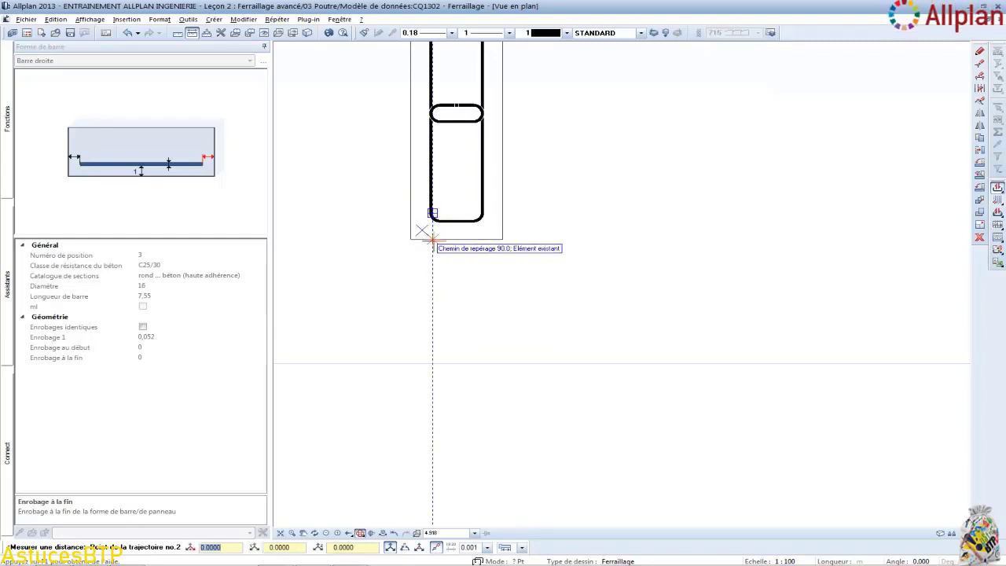
click(432, 238)
click(366, 168)
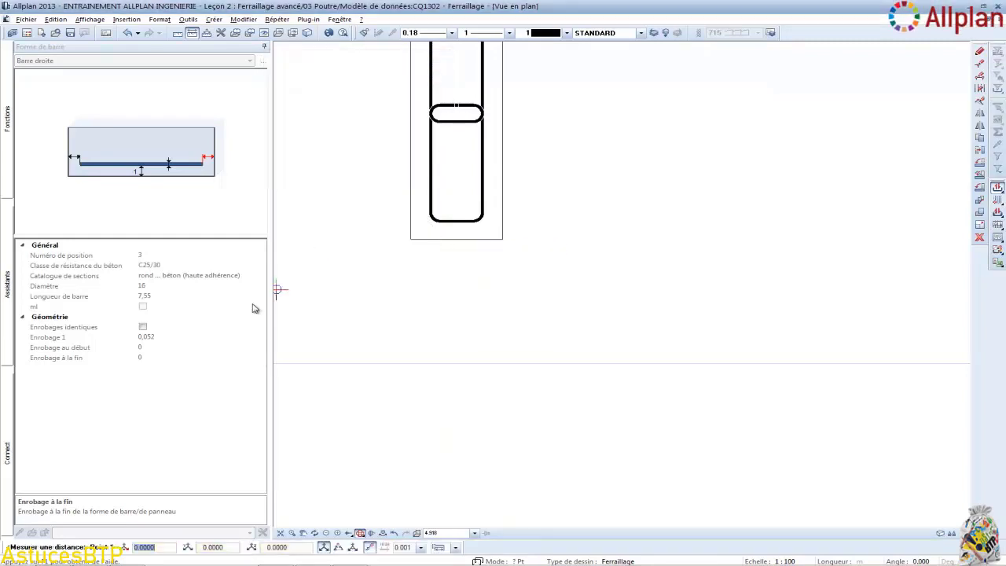
Step: Set the straight bar's Enrobage 1 to 0,063 and finish the bar shape
click(182, 337)
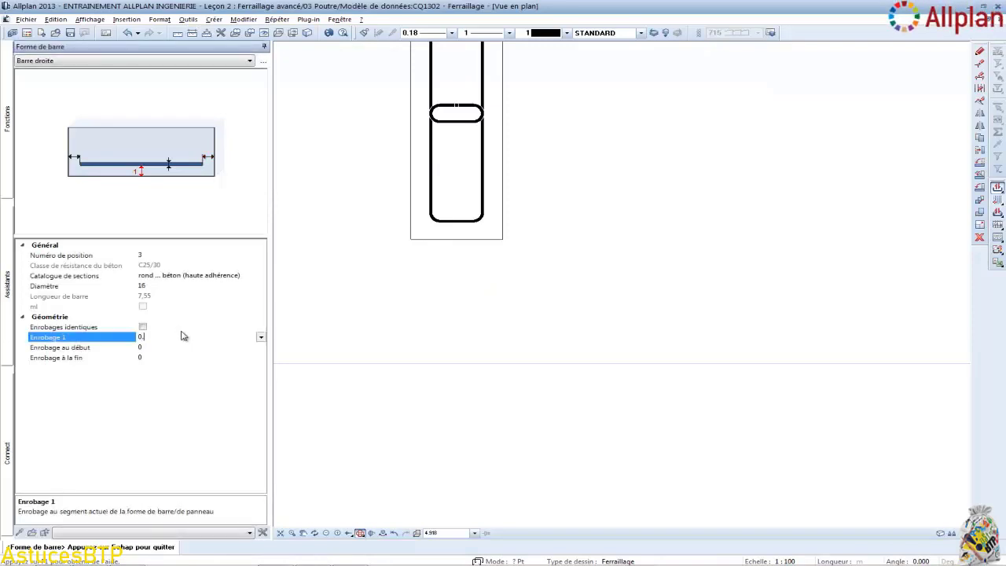
key(Return)
right_click(382, 269)
right_click(384, 269)
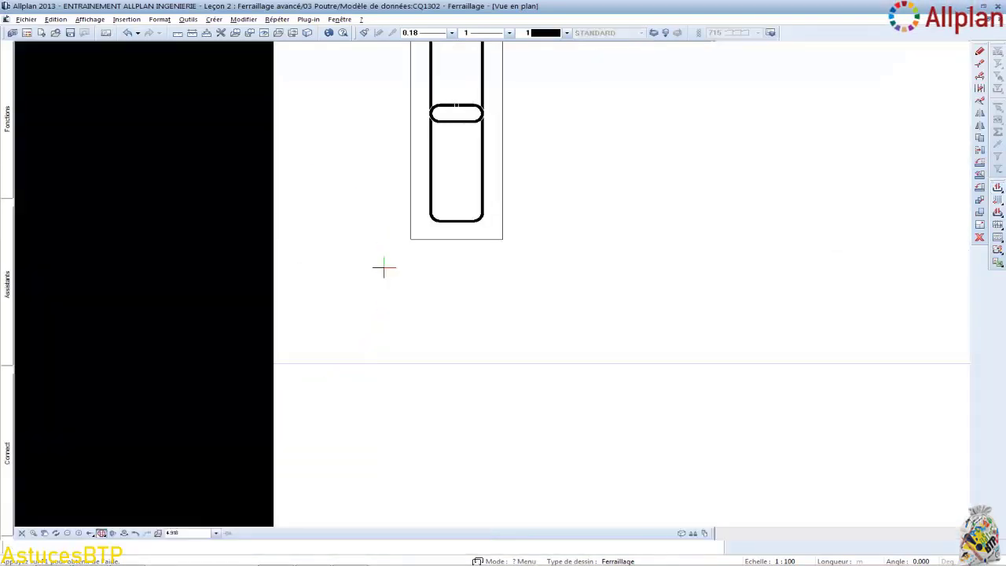
Step: Define a linear distribution line for the straight bar between the stirrup's two legs at the lower bends in Coupe 20 - 20
scroll(441, 207, up, 3)
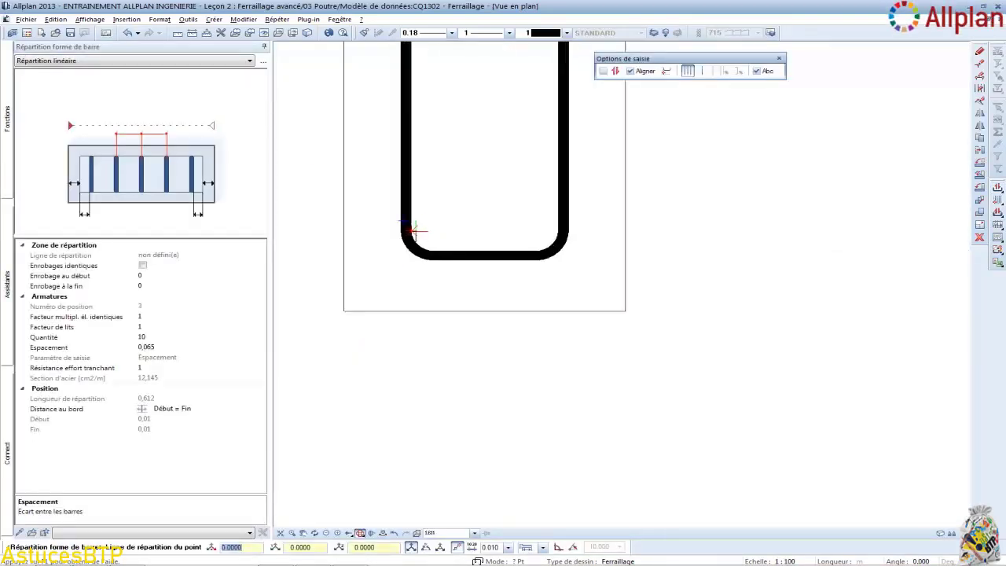
click(413, 228)
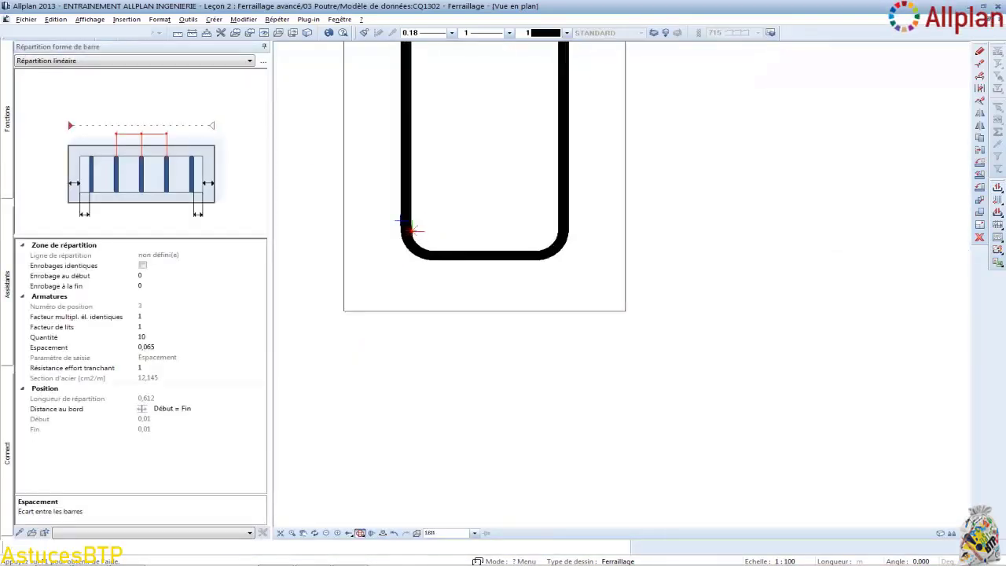
click(555, 229)
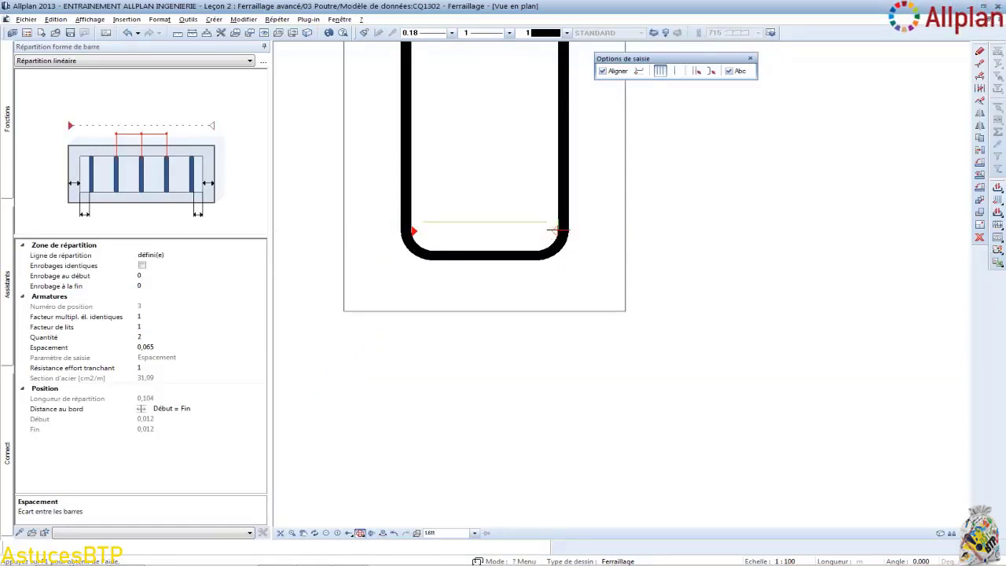
key(Return)
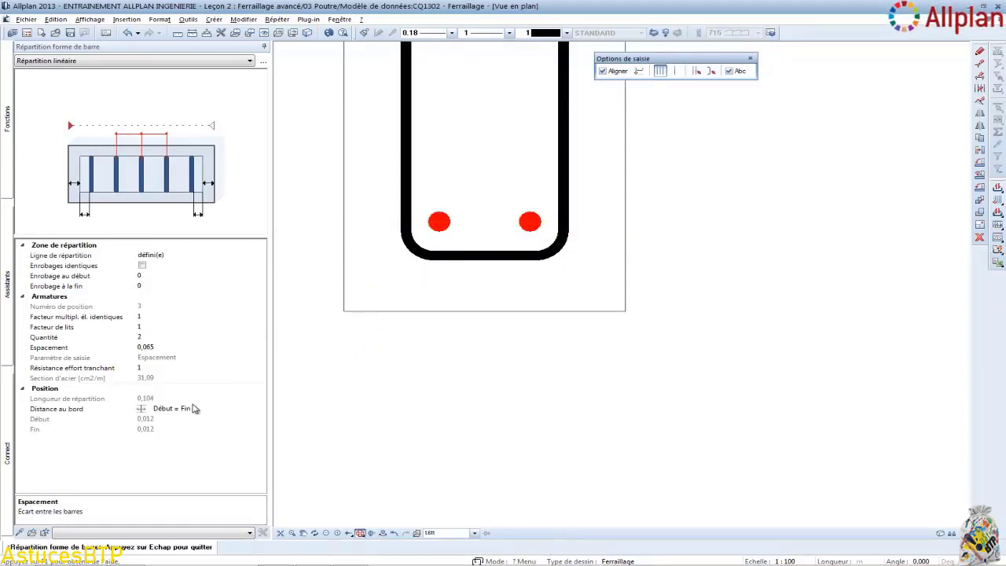
Step: Distribute the straight bars by a quantity of 2 with start and end covers of 0, leaving out the annotation
click(162, 275)
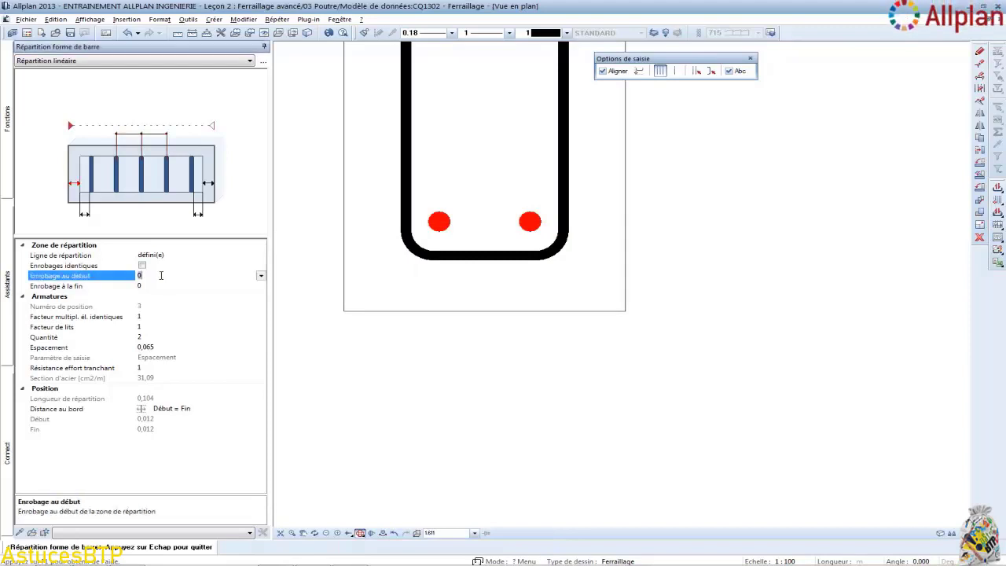
click(162, 287)
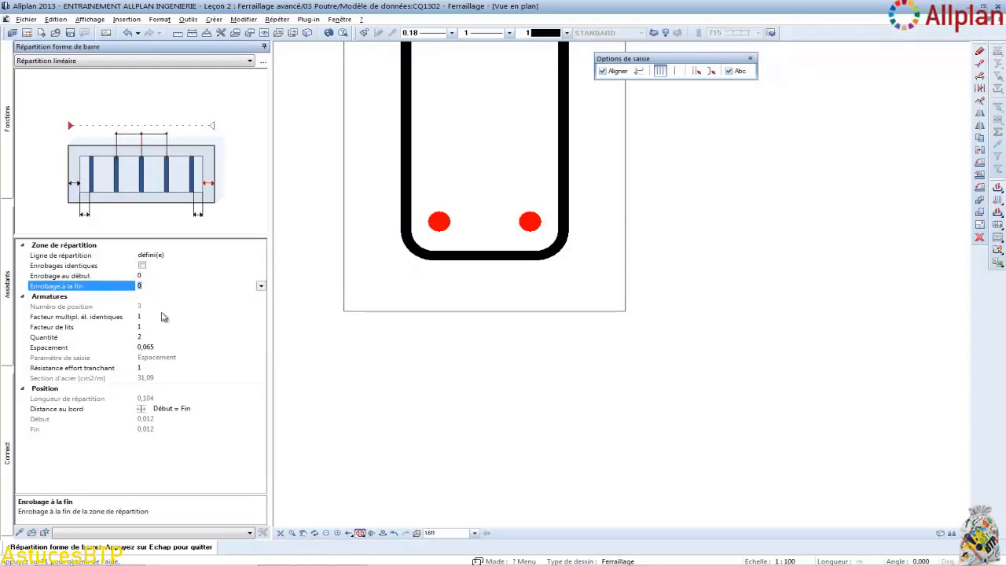
click(164, 337)
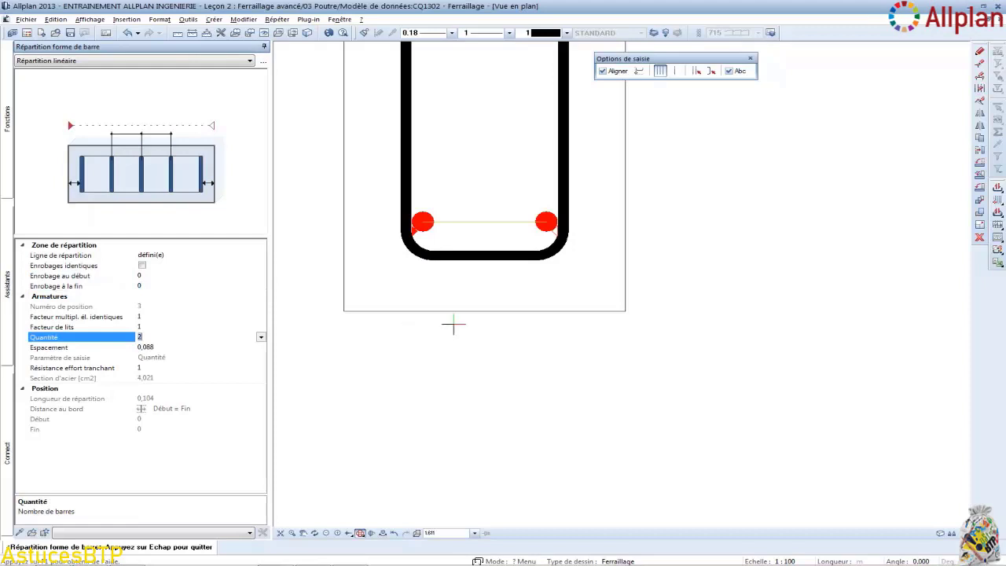
key(Escape)
key(Escape)
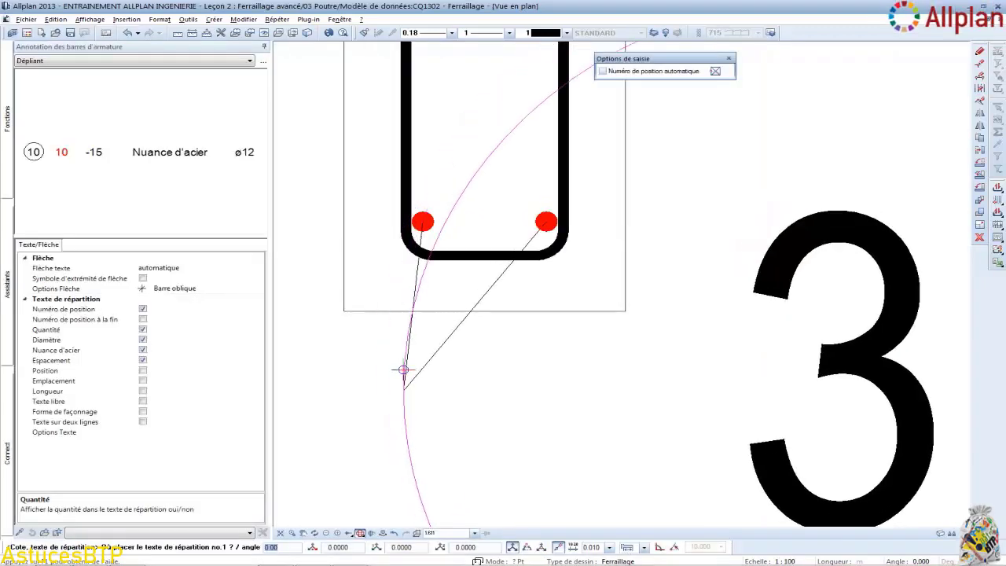
key(Escape)
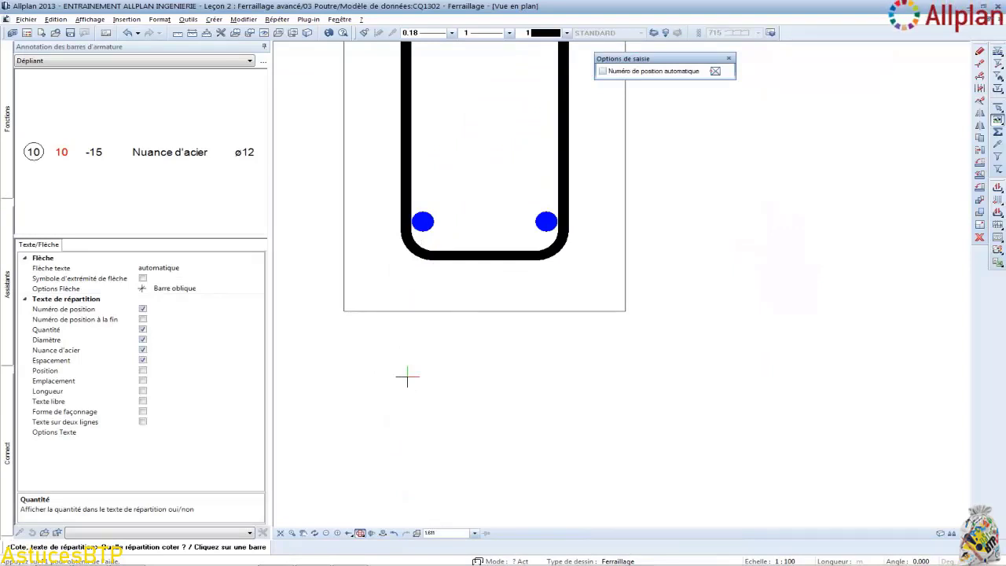
key(Escape)
Step: Place another straight bar along the beam's lower edge in Coupe 19 - 19 and set its diameter to 14
mouse_move(5, 141)
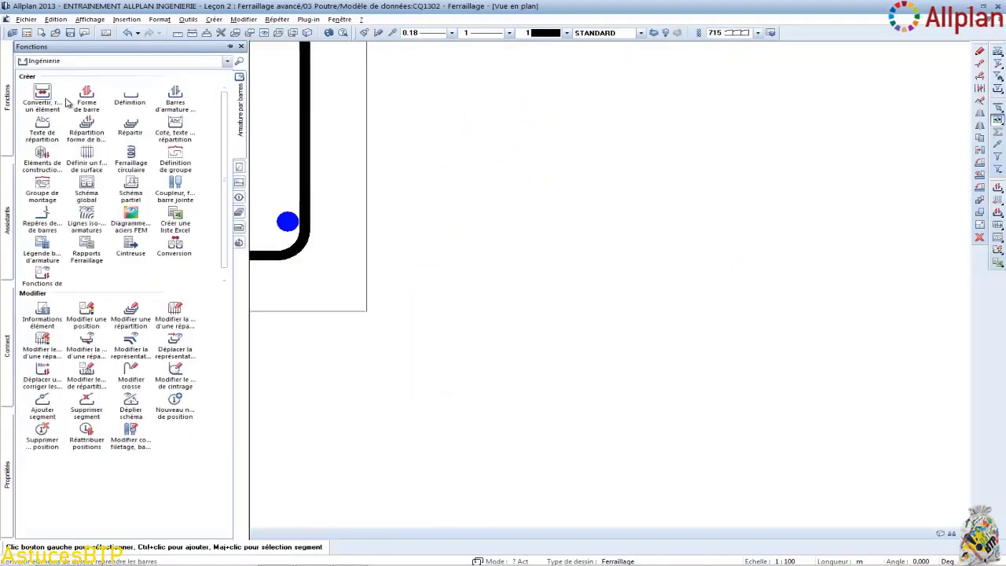
click(87, 97)
scroll(535, 339, down, 5)
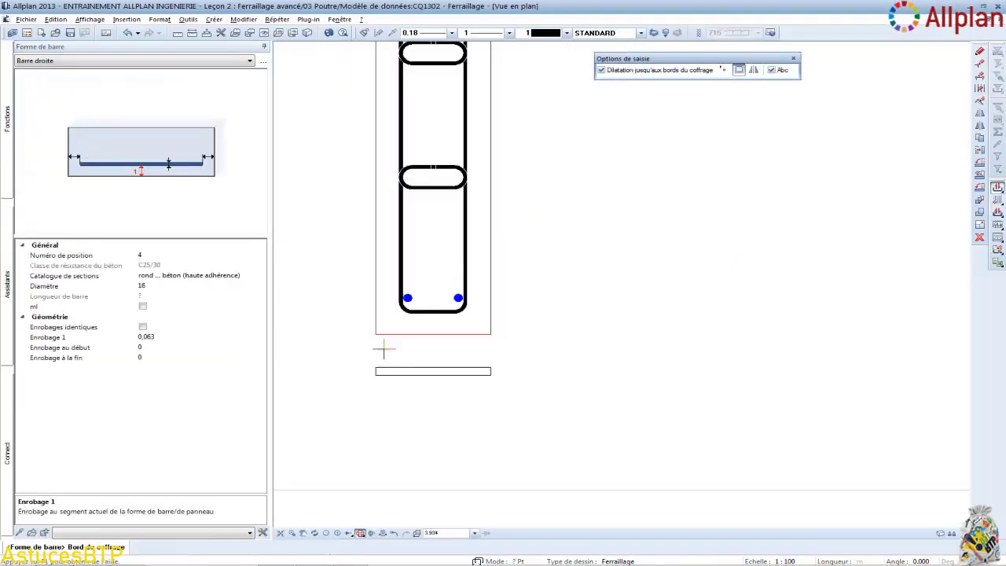
click(604, 336)
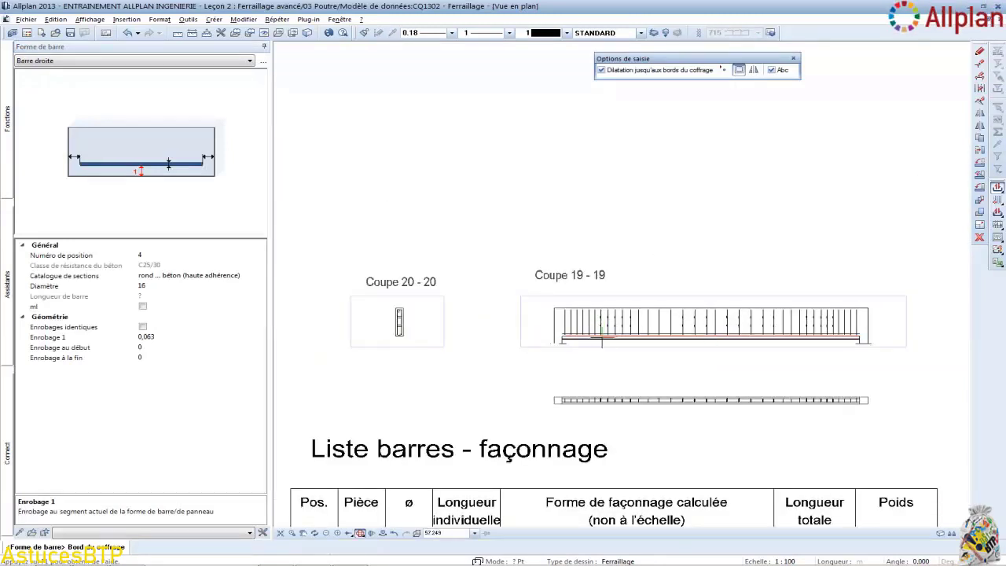
click(159, 287)
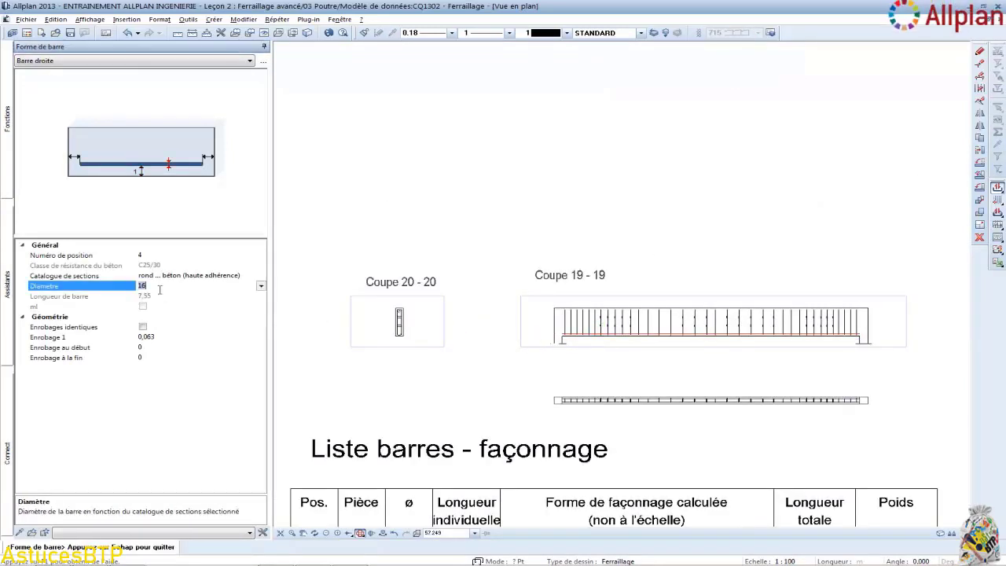
text(14)
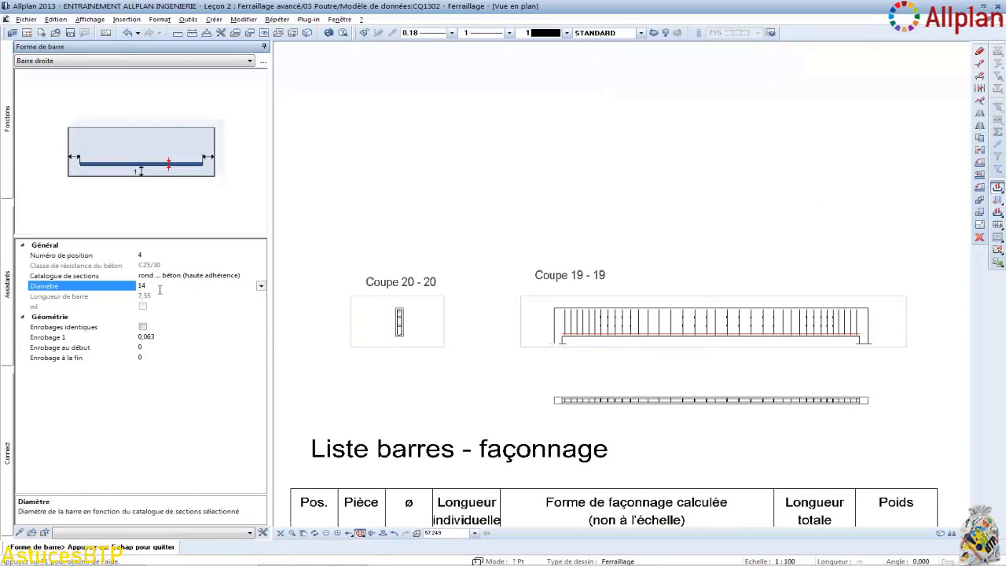
Step: Set the 14 mm straight bar's Enrobage 1 to 0,063+0,016 and finish the bar shape
click(176, 337)
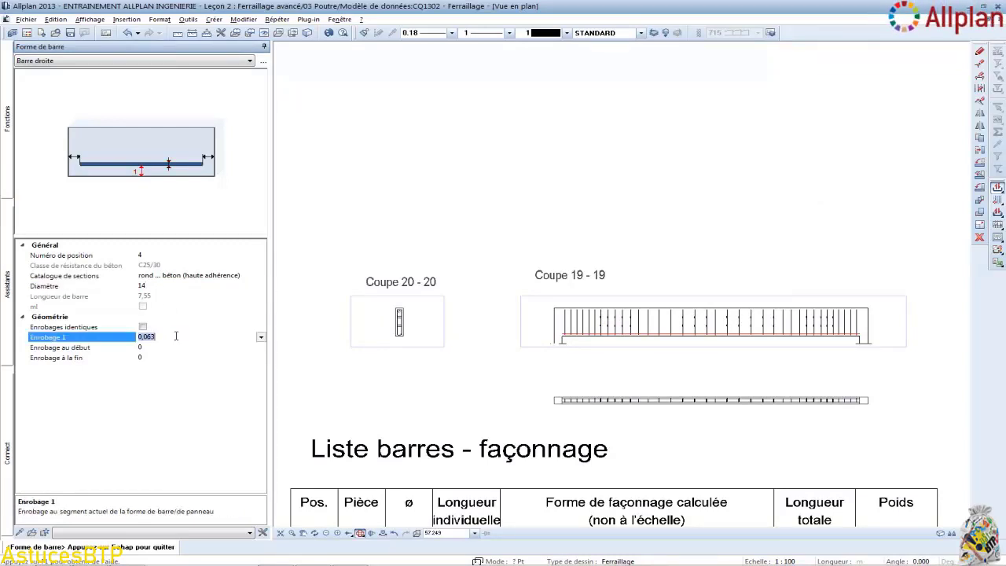
text(+)
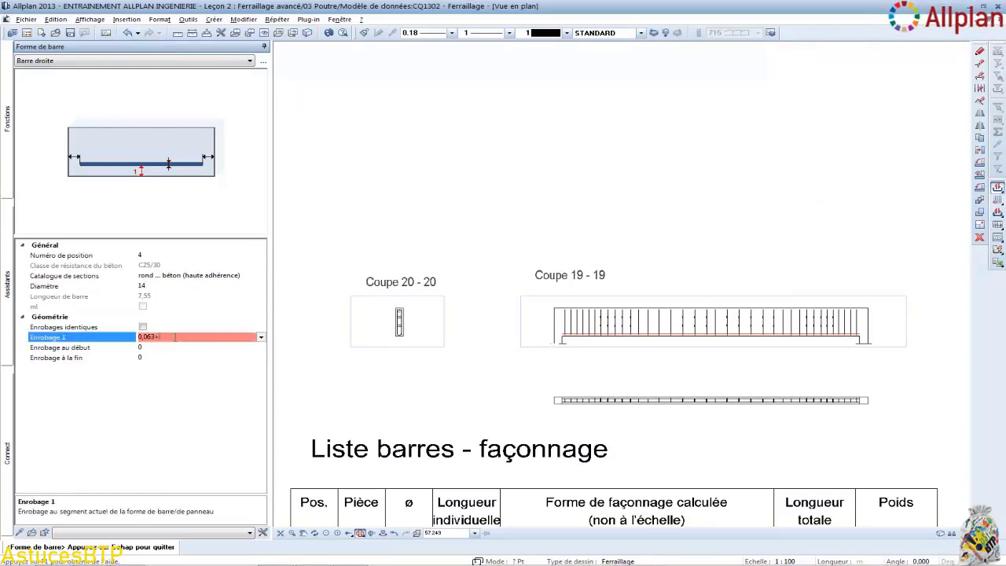
text(0,0)
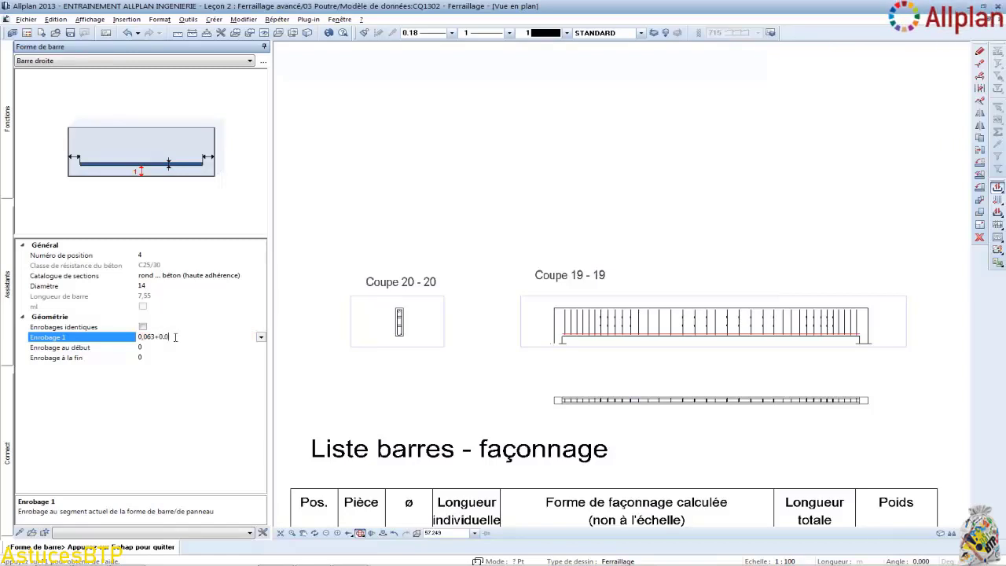
text(16)
key(Return)
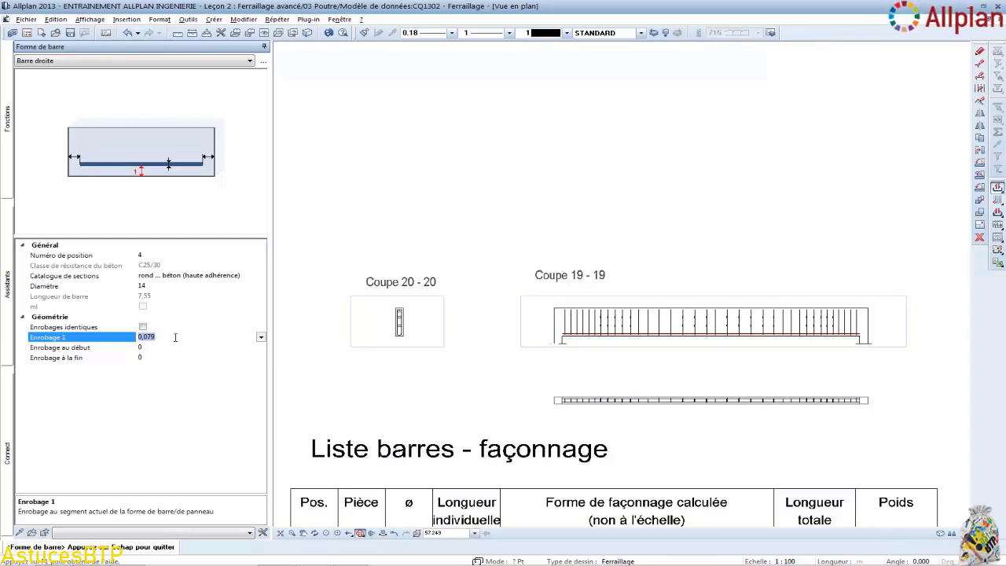
key(Escape)
key(Escape)
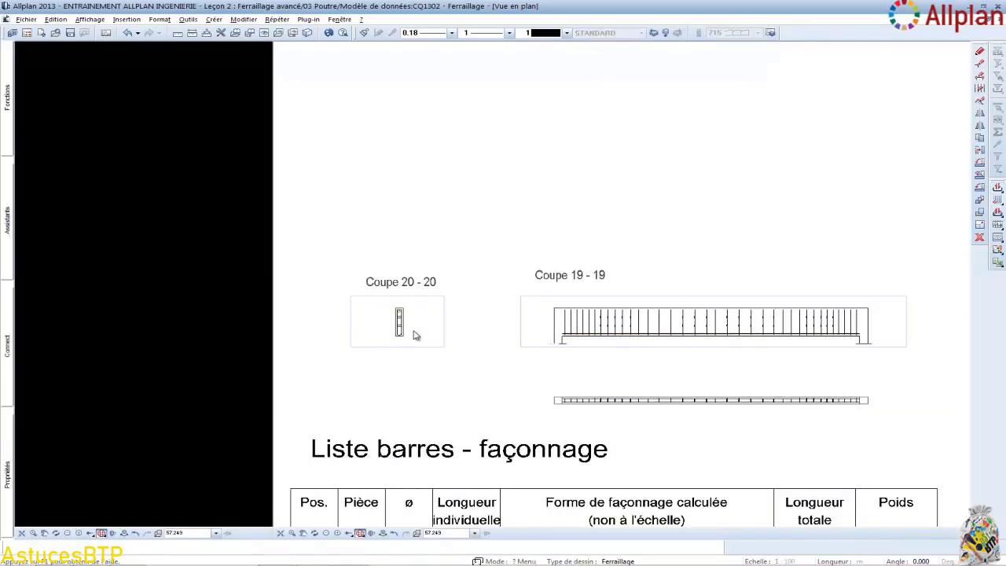
Step: Distribute two of the straight bars linearly between the stirrup's legs at the lower bends in Coupe 20 - 20, leaving out the annotation
scroll(378, 316, up, 6)
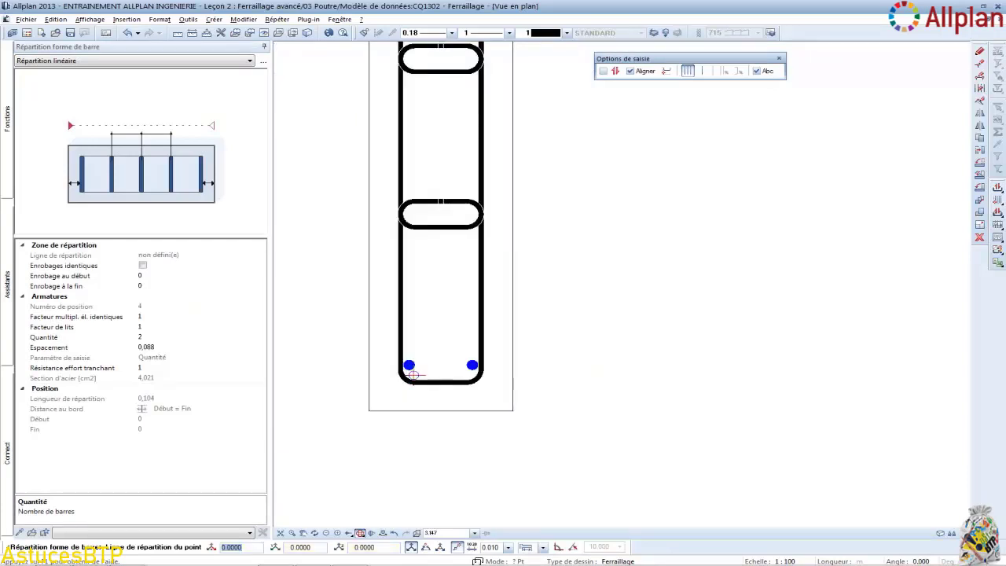
click(465, 358)
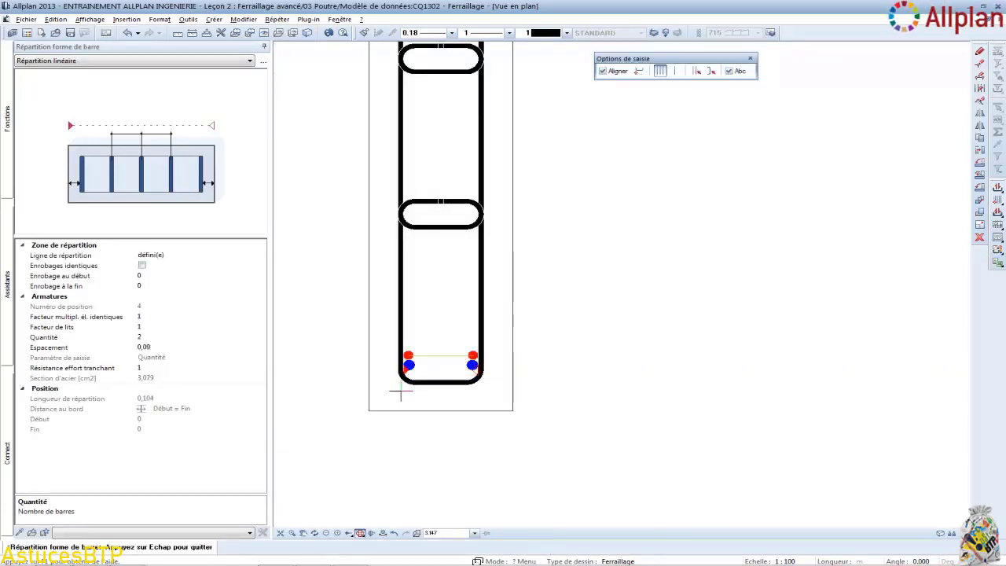
key(Escape)
scroll(267, 366, down, 4)
key(Escape)
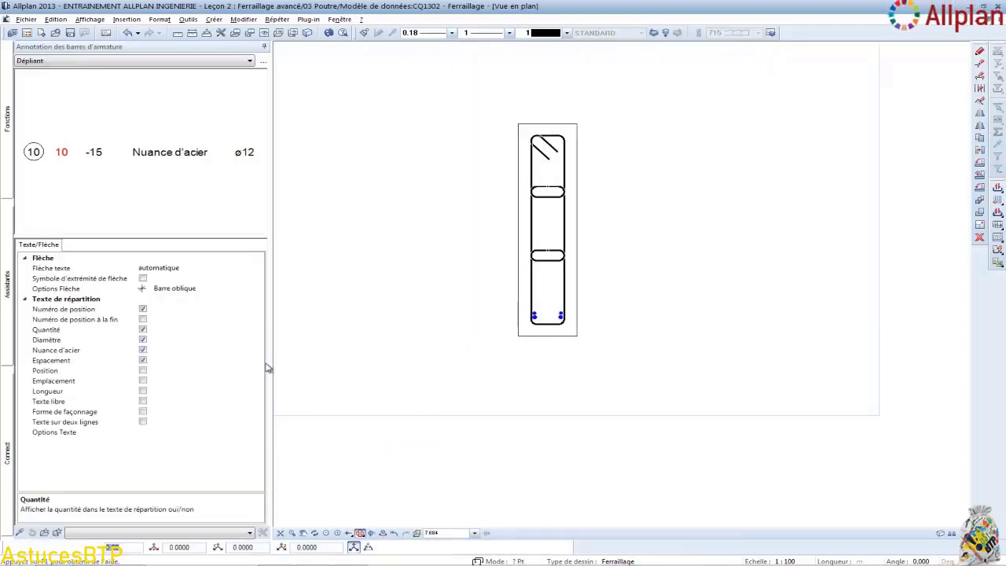
scroll(413, 422, down, 6)
middle_drag(640, 416, 373, 398)
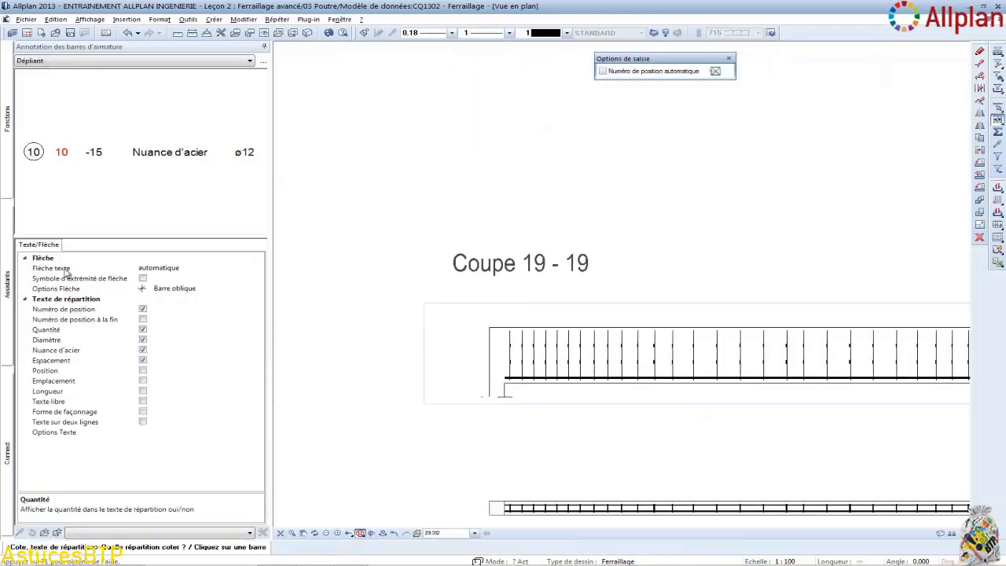
key(Escape)
Step: Place another 14 mm straight bar along the beam's lower edge in Coupe 19 - 19 with an Enrobage 1 of 0,11
mouse_move(7, 72)
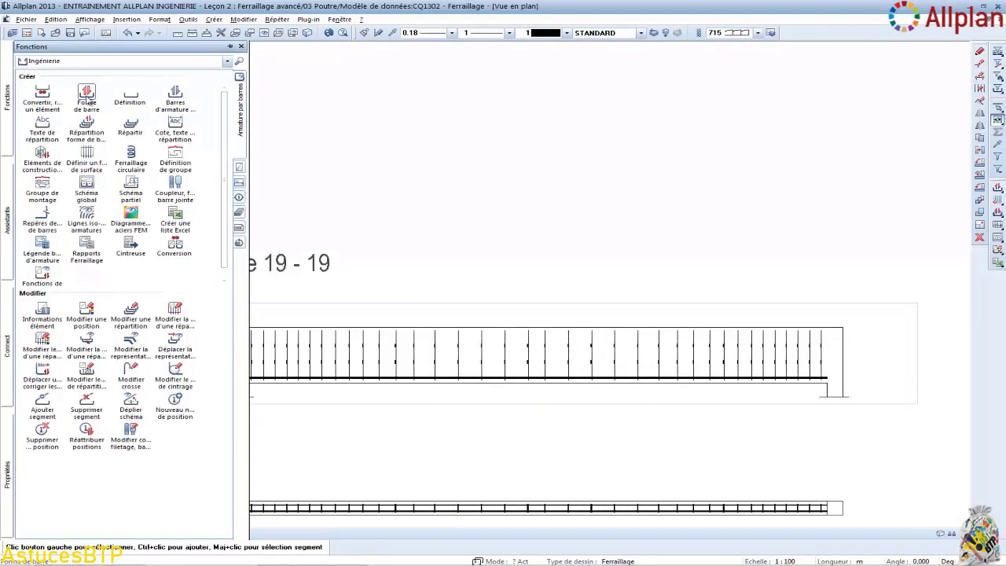
click(88, 99)
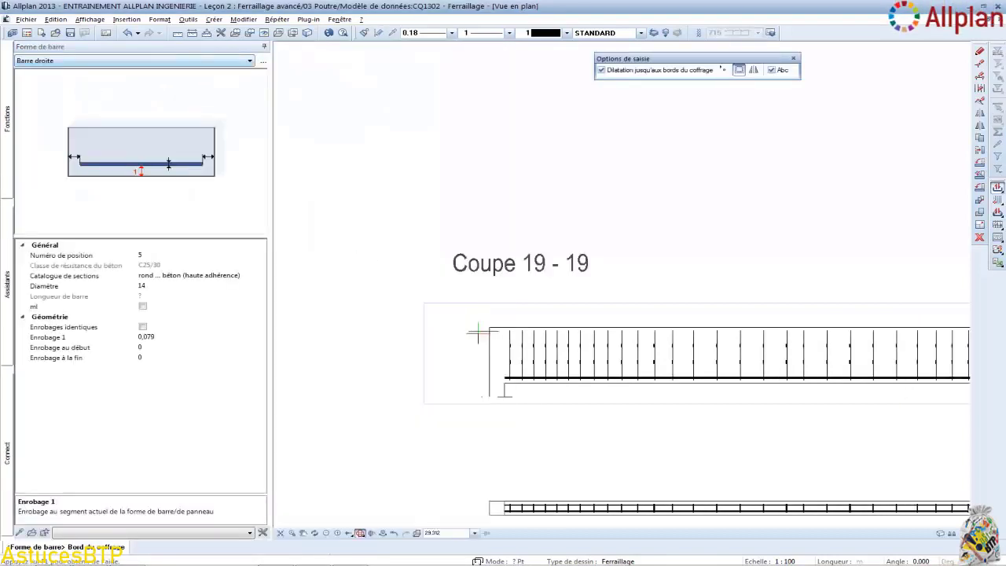
click(614, 379)
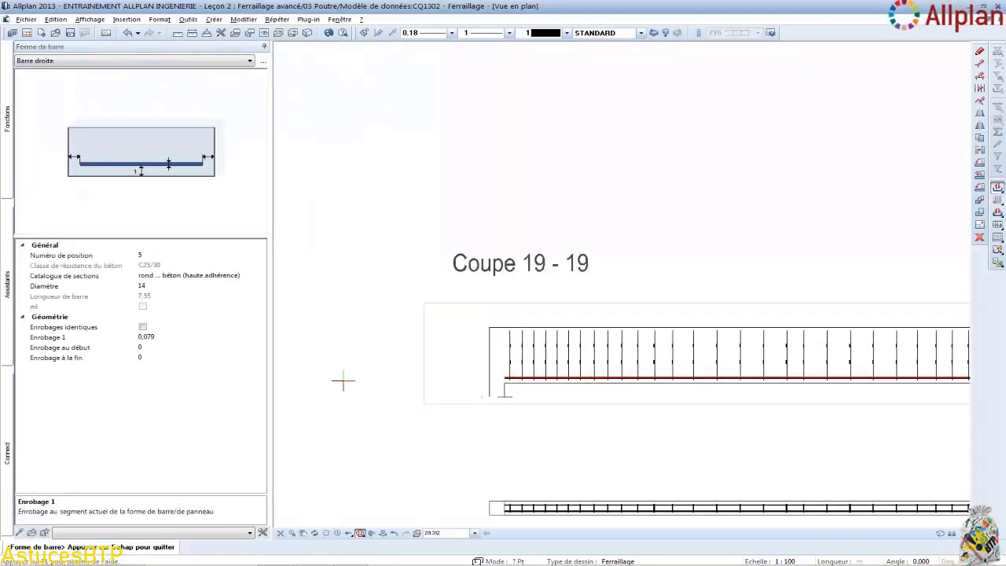
click(166, 339)
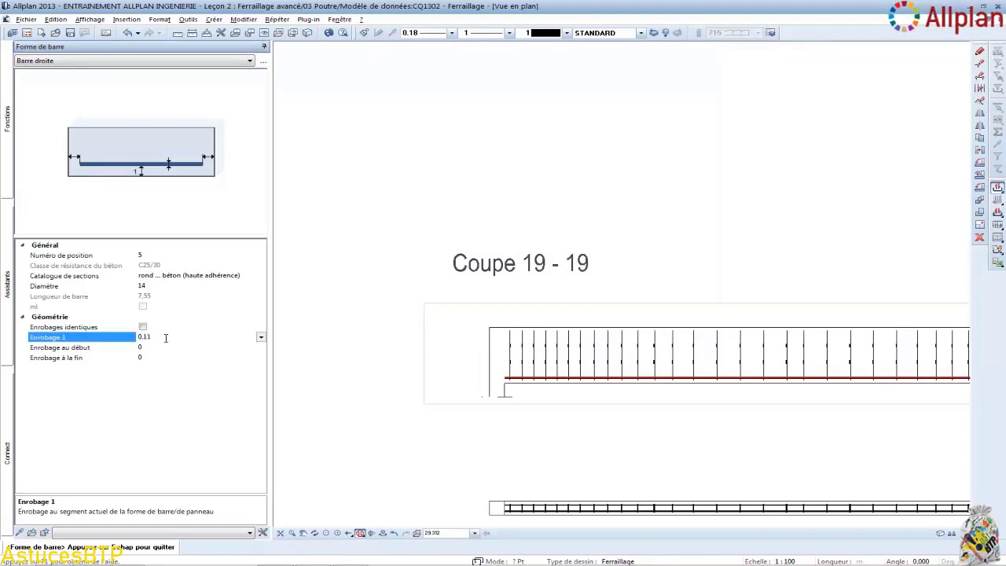
key(Return)
Step: Set the straight bar's start and end covers to 0,8 and finish the bar shape
click(157, 348)
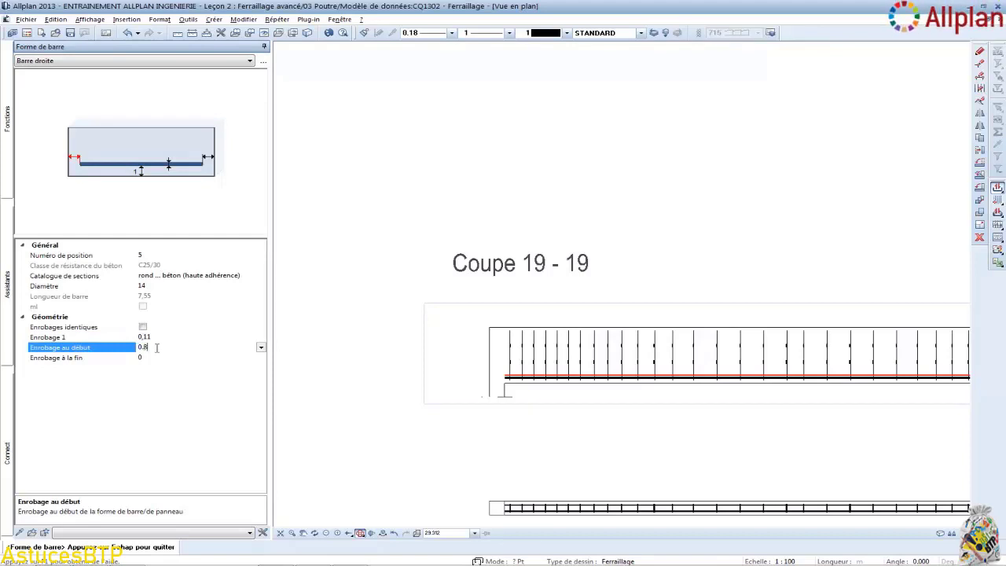
click(151, 358)
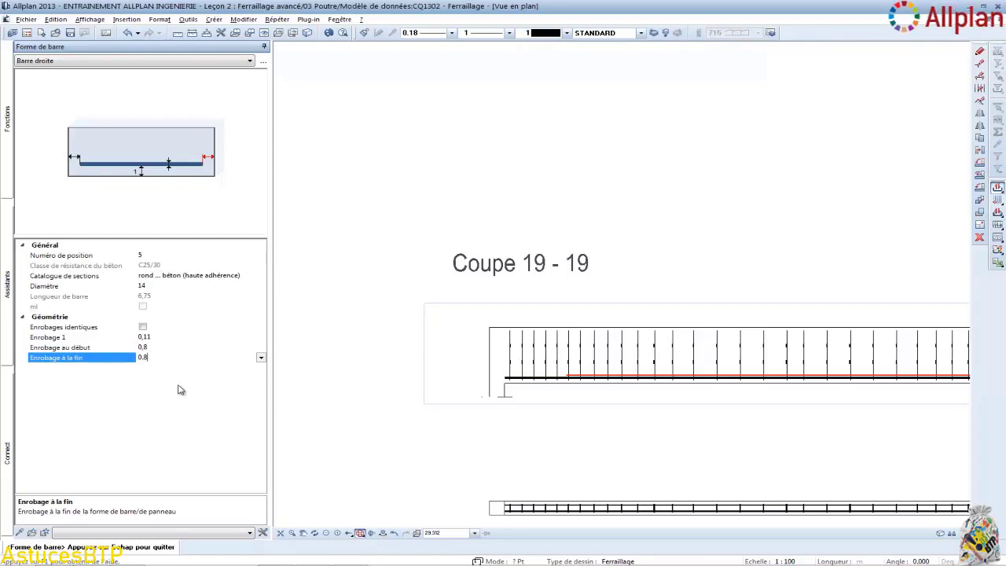
scroll(452, 359, down, 2)
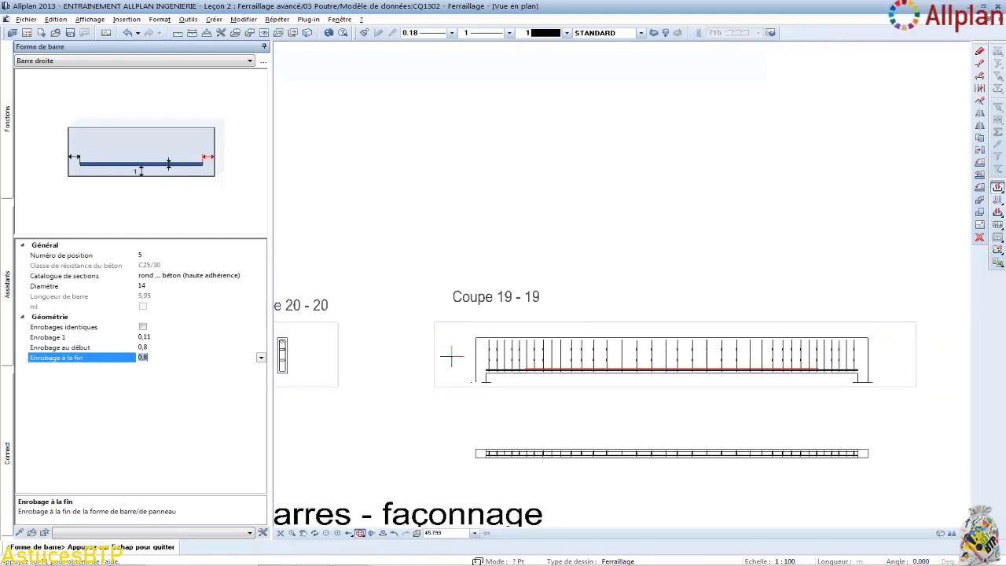
key(Escape)
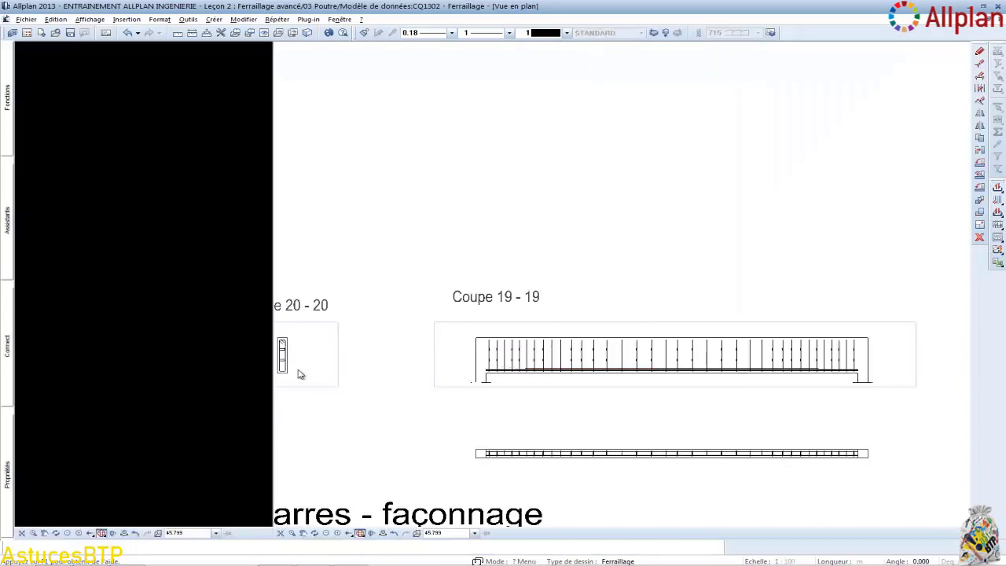
Step: Distribute two of the shortened bars between the stirrup's legs in Coupe 20 - 20 as a third layer, without annotation
scroll(280, 371, up, 3)
scroll(280, 371, up, 3)
scroll(332, 423, up, 3)
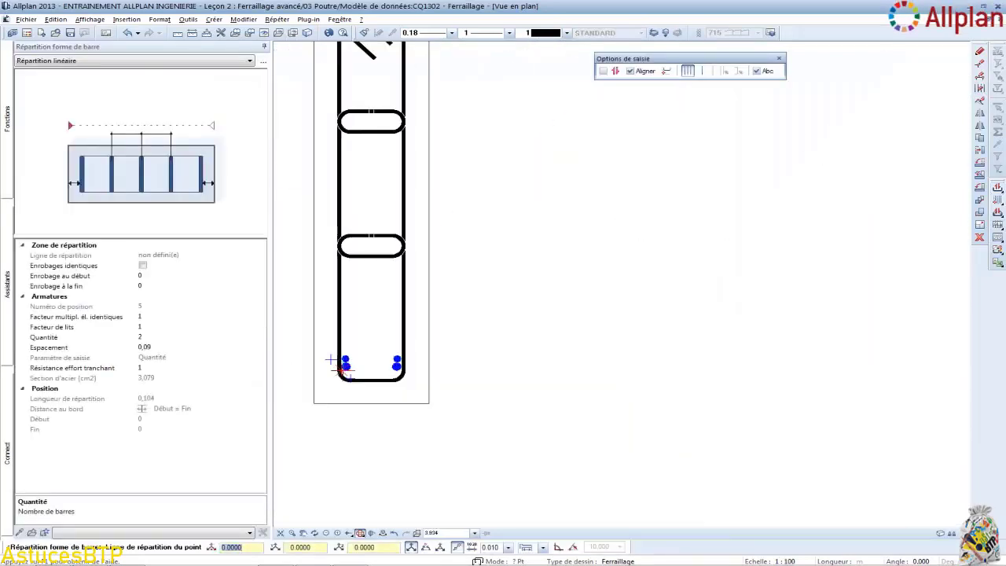
click(330, 363)
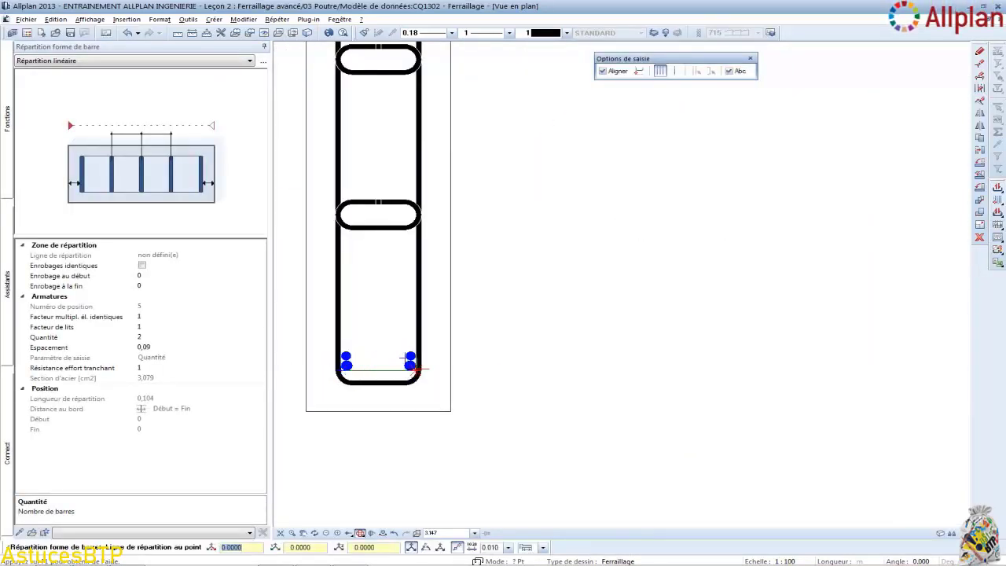
click(414, 365)
key(Escape)
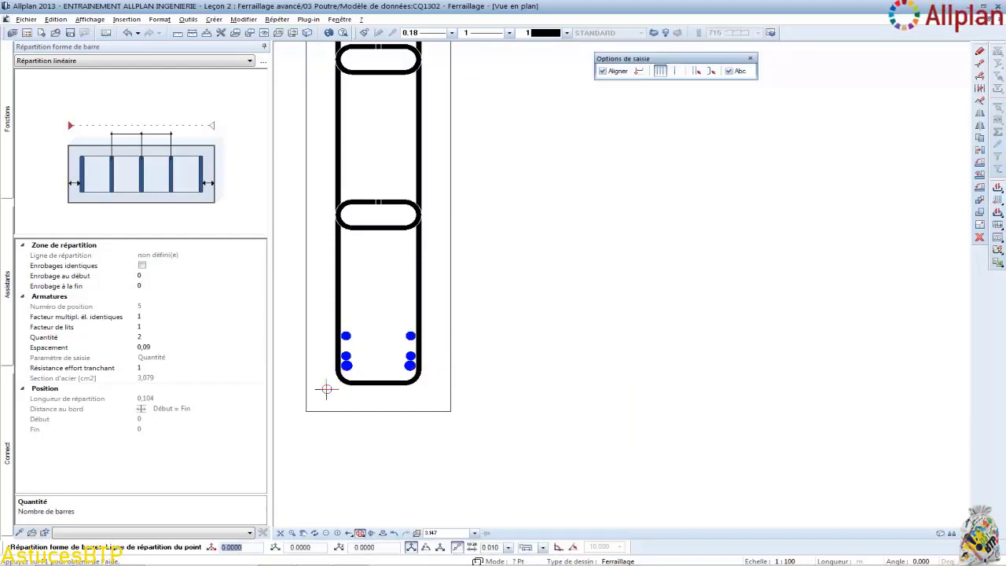
key(Escape)
key(Escape)
key(Escape)
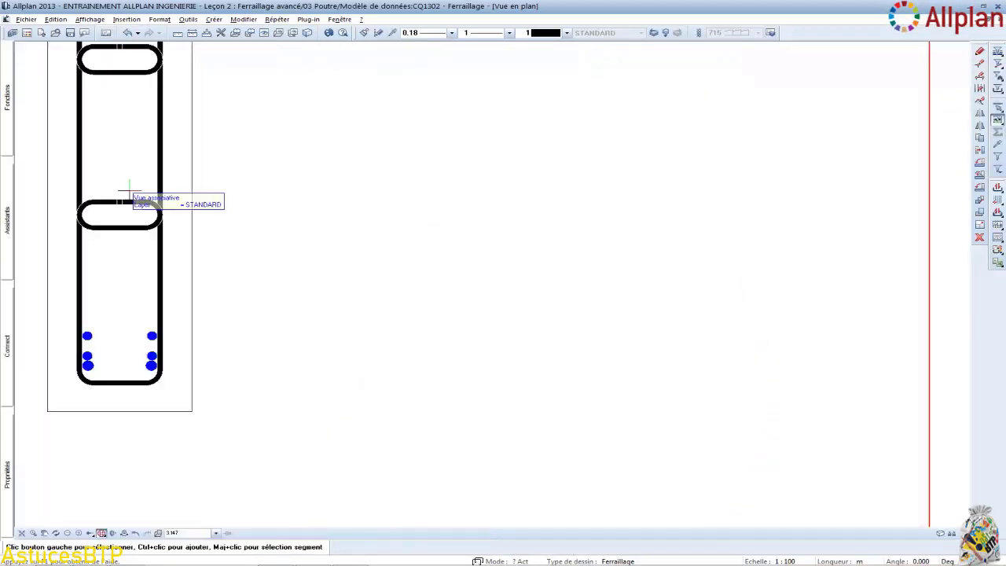
Step: Place a further 14 mm straight bar along the beam's lower edge in Coupe 19 - 19 and set its Enrobage 1 to 0,11+0,014
mouse_move(7, 98)
click(91, 96)
scroll(432, 330, down, 4)
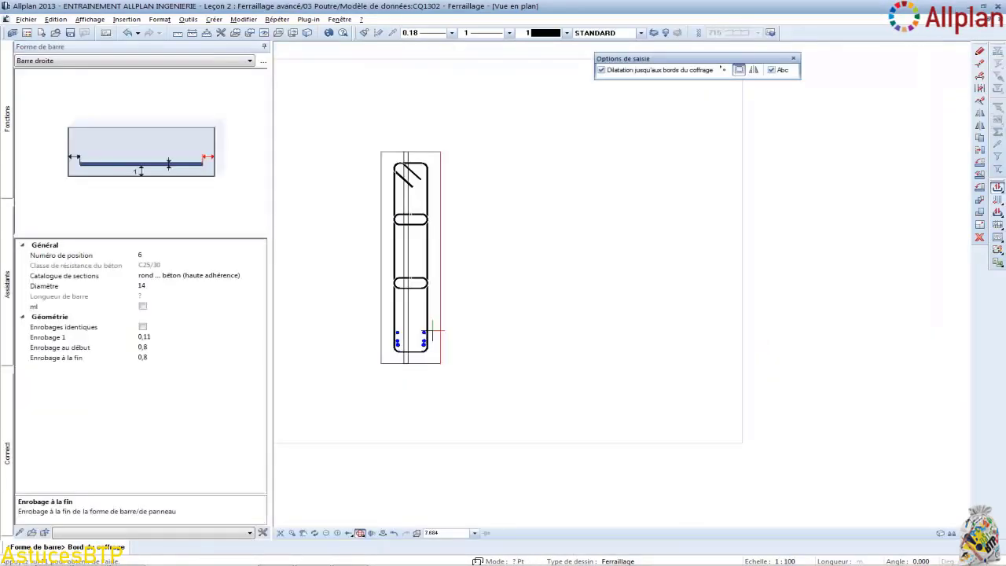
scroll(432, 330, down, 4)
middle_drag(803, 329, 448, 337)
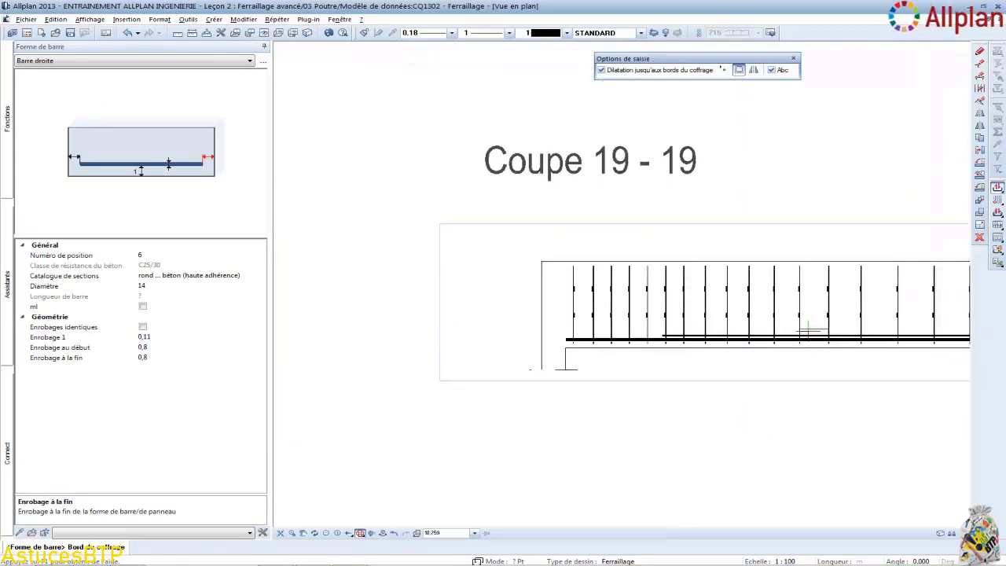
click(810, 330)
click(187, 336)
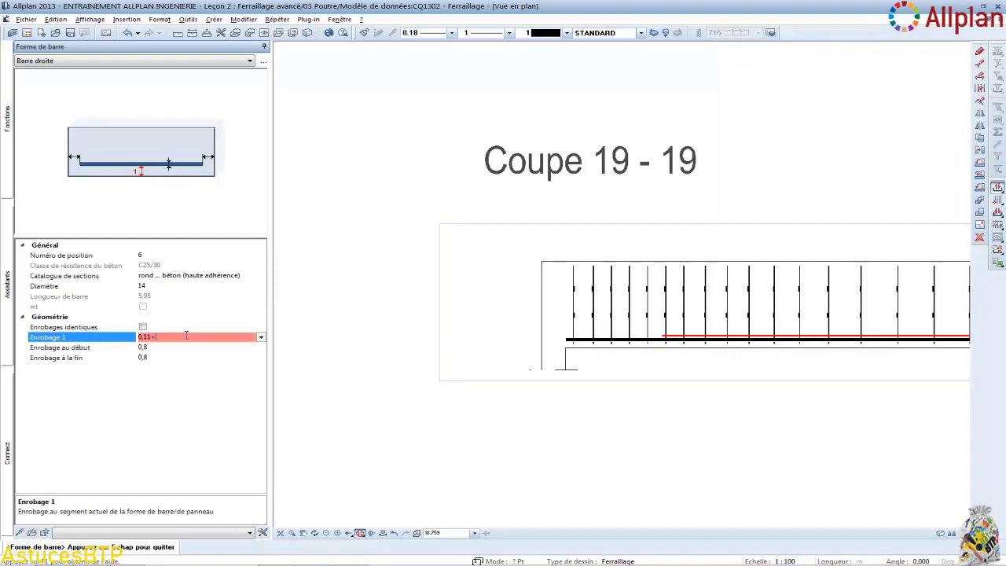
text(+0.014)
key(Return)
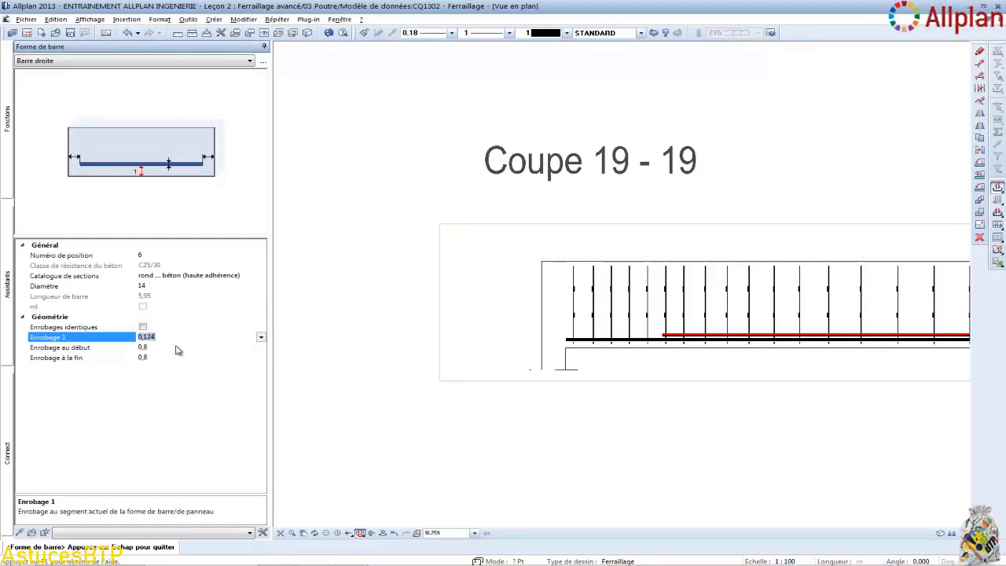
Step: Set the new straight bar's start and end covers to 1,6 and finish the bar shape
click(177, 347)
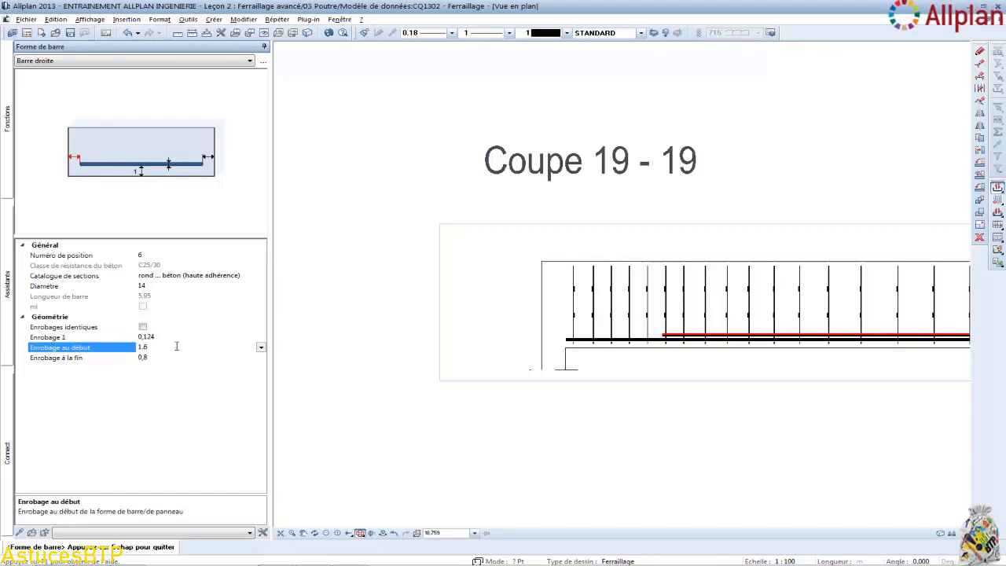
click(177, 357)
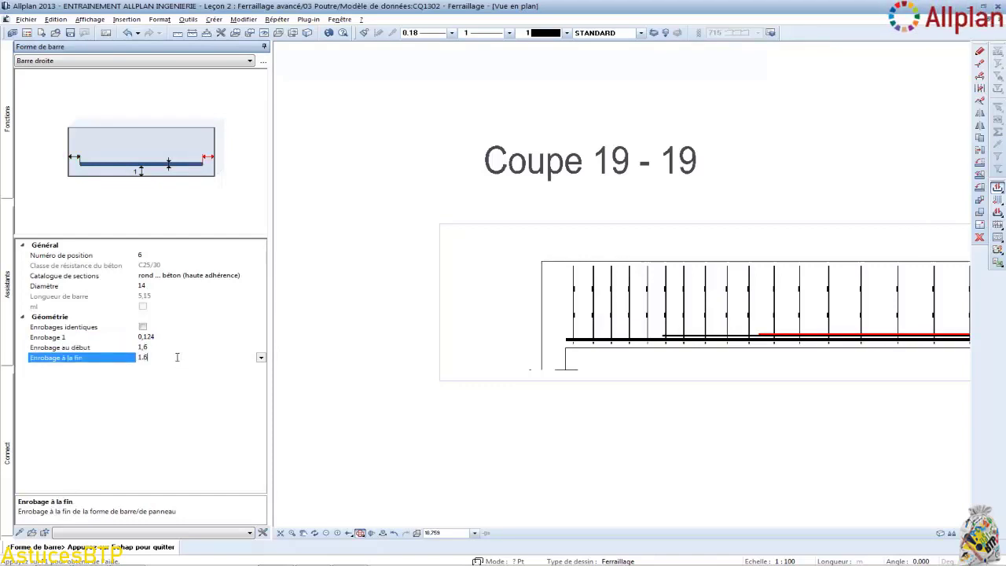
scroll(721, 316, down, 2)
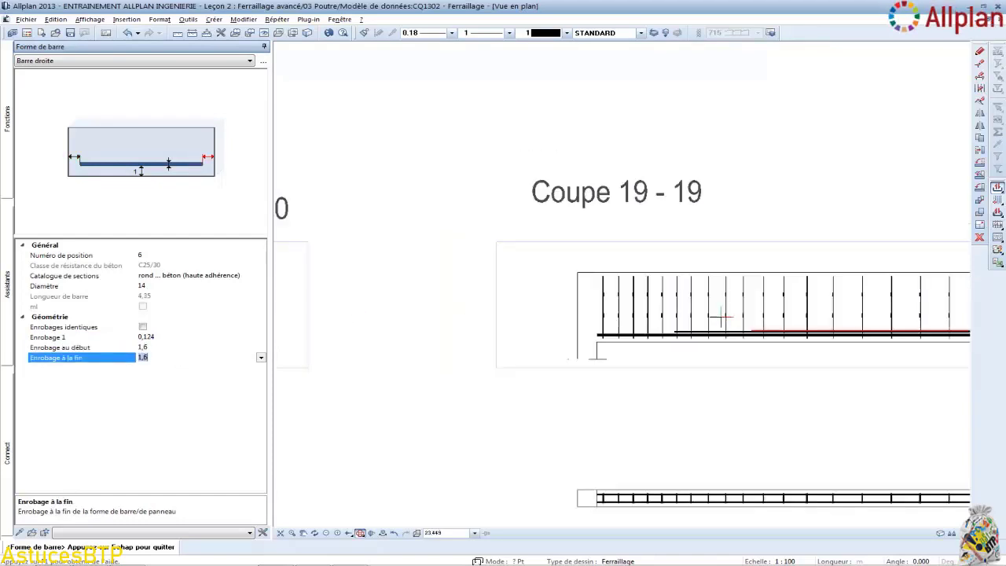
key(Escape)
key(Escape)
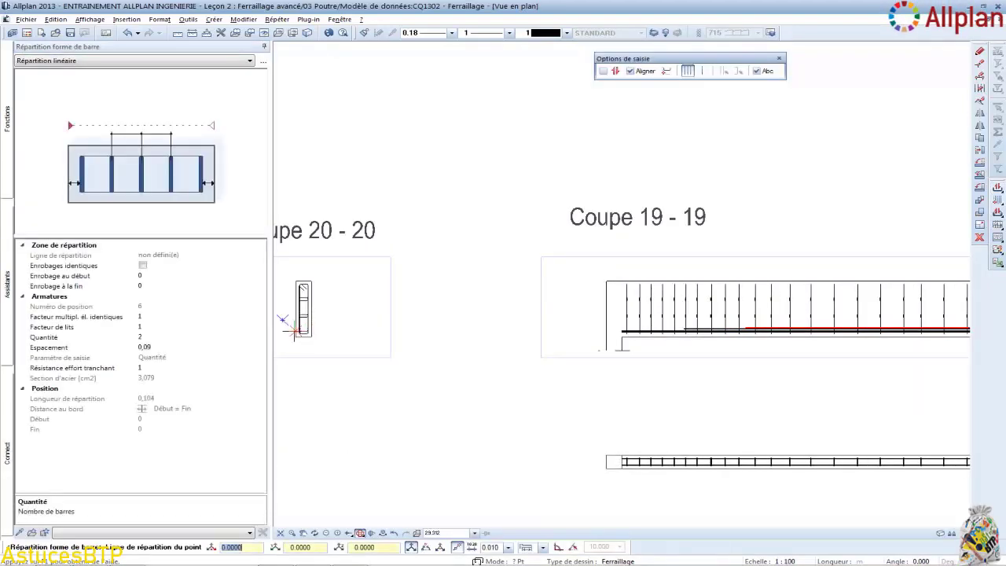
Step: Distribute two of these bars between the stirrup's legs in Coupe 20 - 20 as a fourth layer, skipping the annotation
scroll(291, 333, up, 5)
click(353, 348)
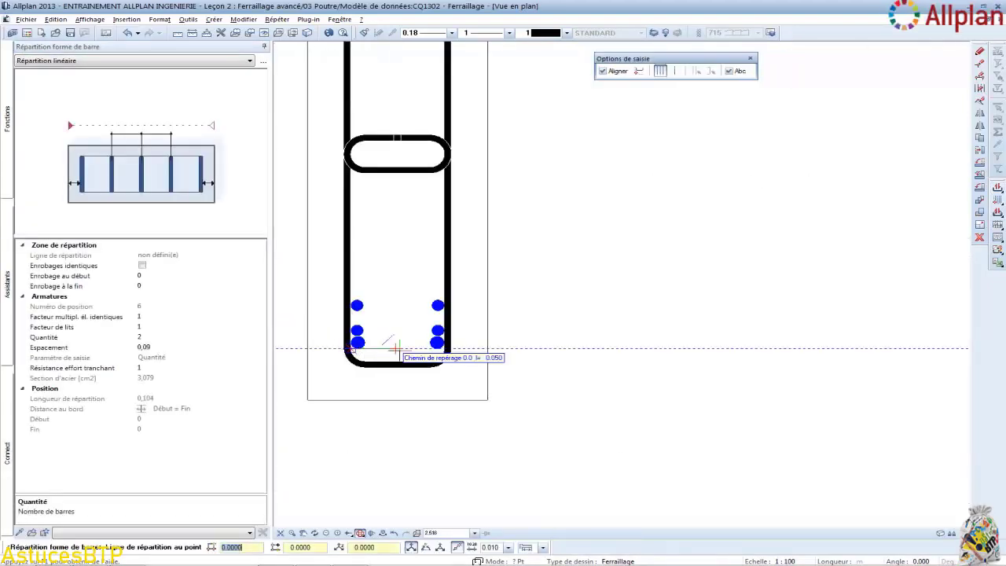
click(452, 348)
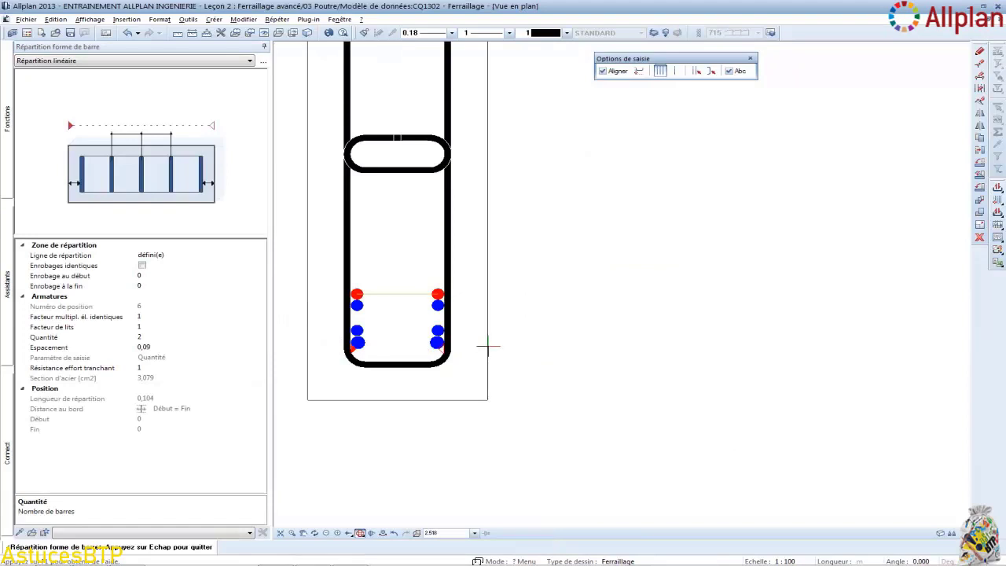
key(Escape)
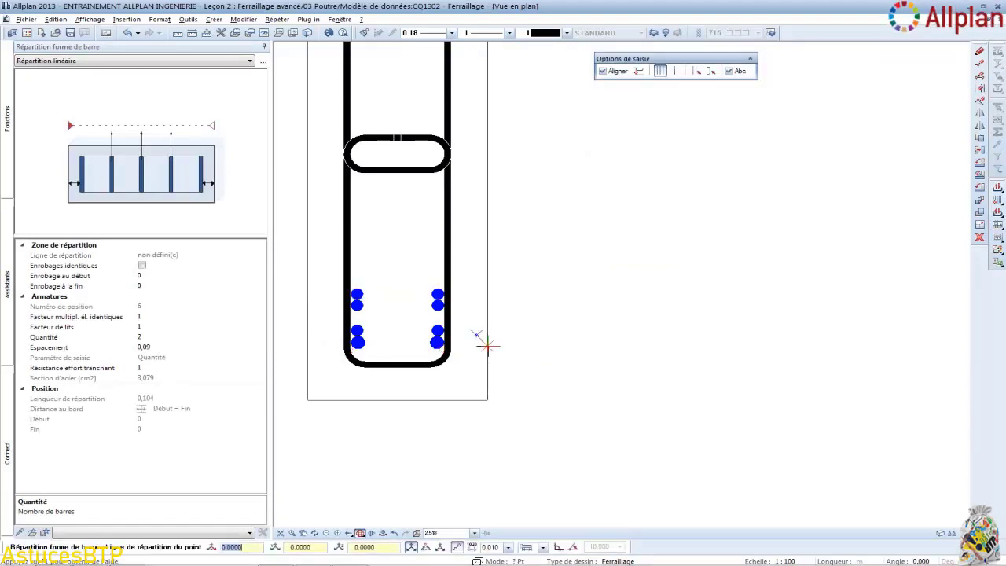
key(Escape)
key(Escape)
key(Escape)
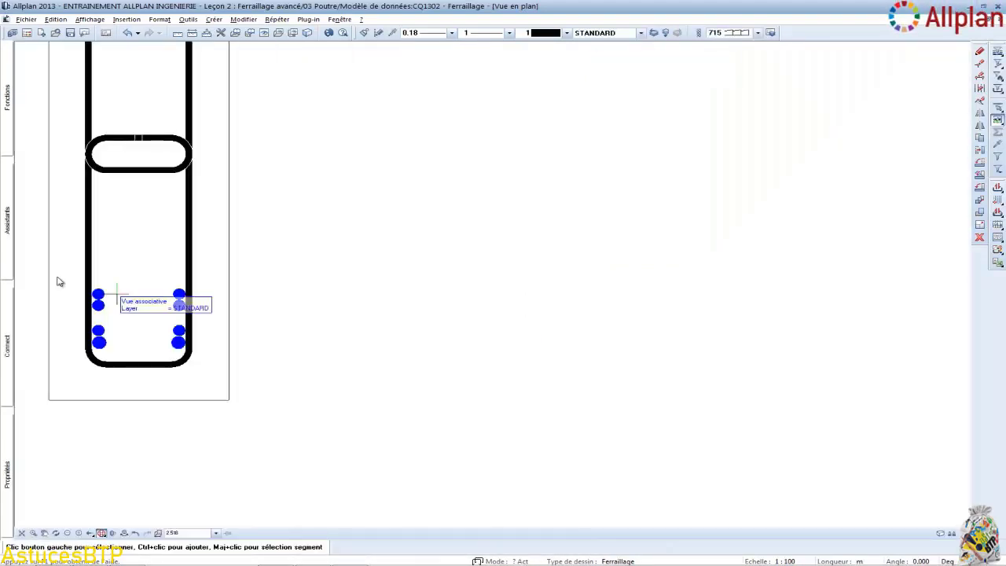
Step: Place another straight bar along the beam's upper edge in Coupe 19 - 19
mouse_move(7, 97)
click(86, 95)
scroll(407, 297, down, 1)
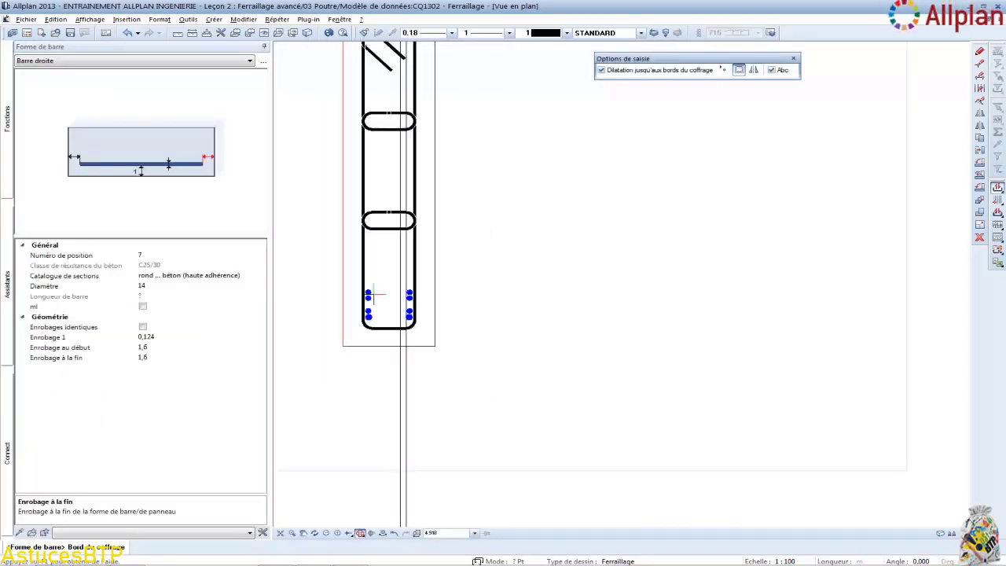
scroll(375, 295, down, 5)
middle_drag(690, 308, 394, 356)
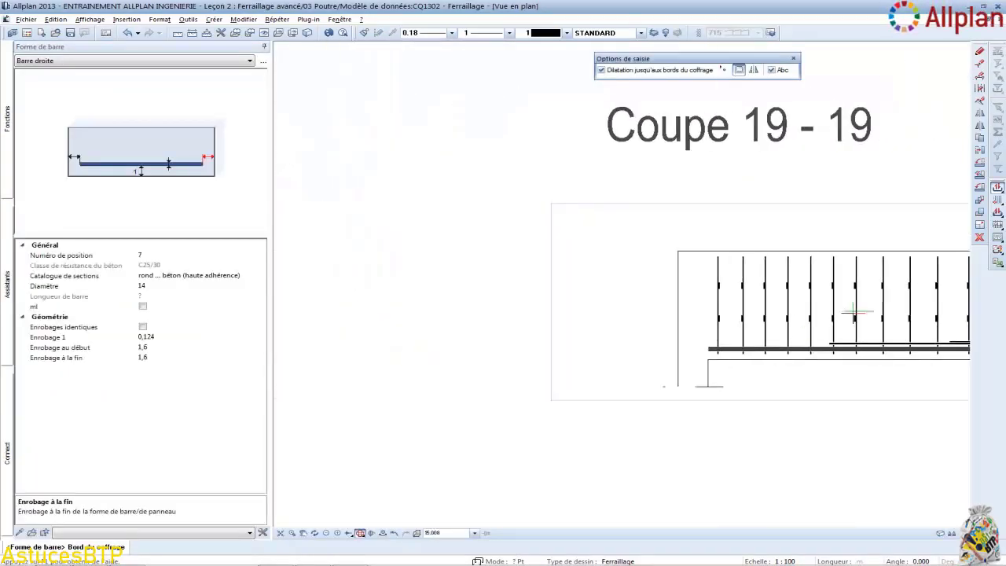
click(833, 262)
scroll(360, 344, down, 3)
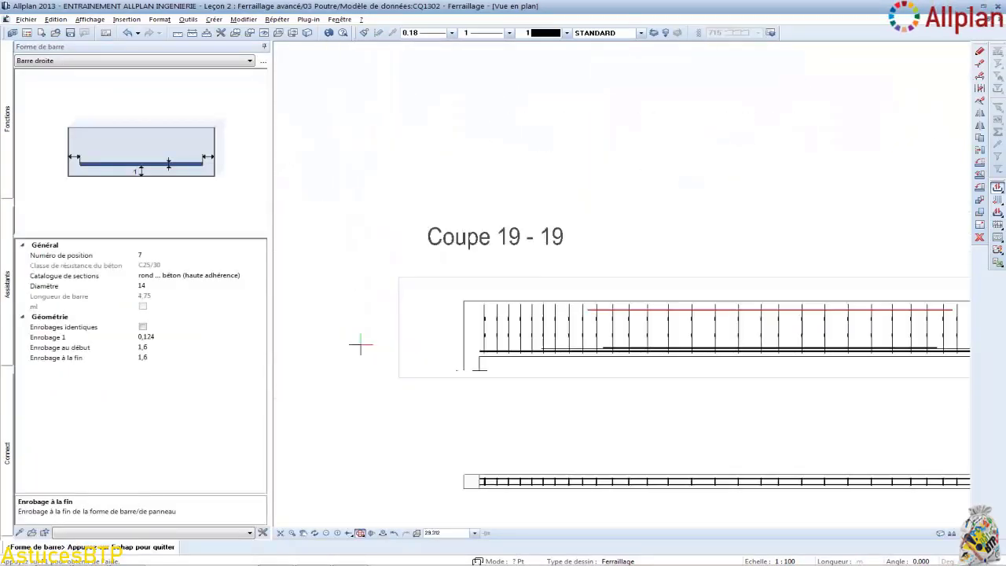
Step: Set the upper straight bar's start and end covers to 0,2 and its diameter to 8, and finish the bar shape
click(170, 347)
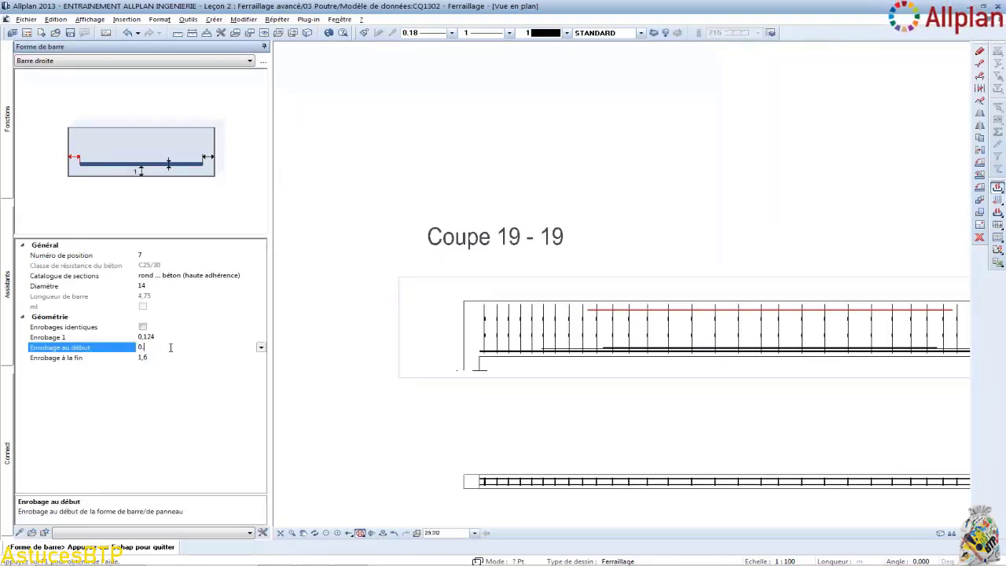
click(180, 357)
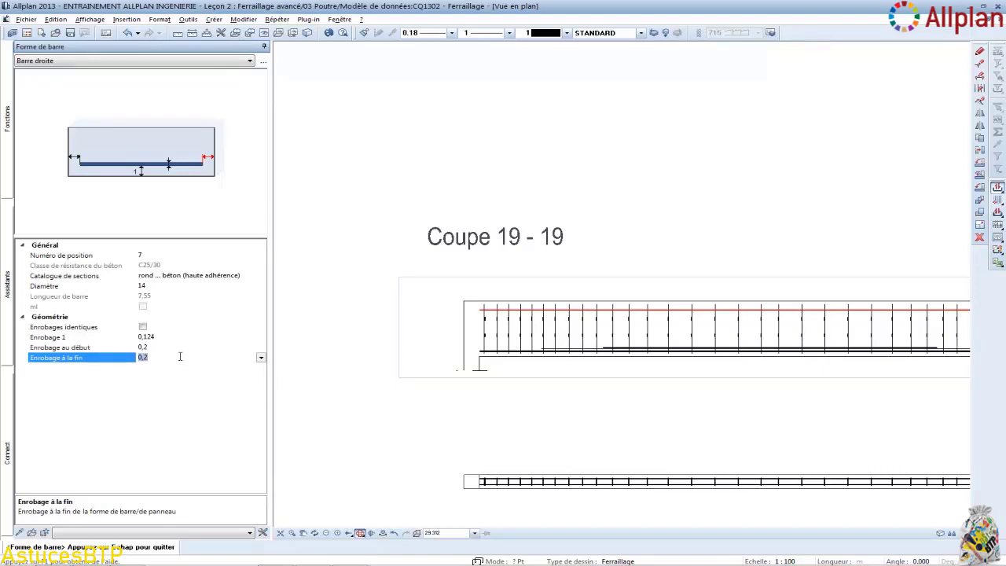
click(163, 286)
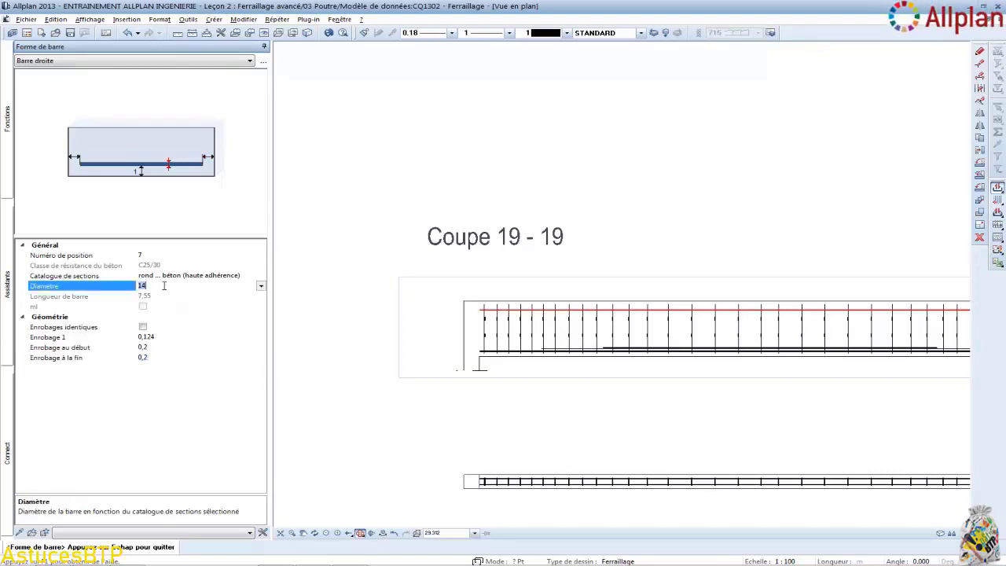
text(8)
key(Return)
key(Escape)
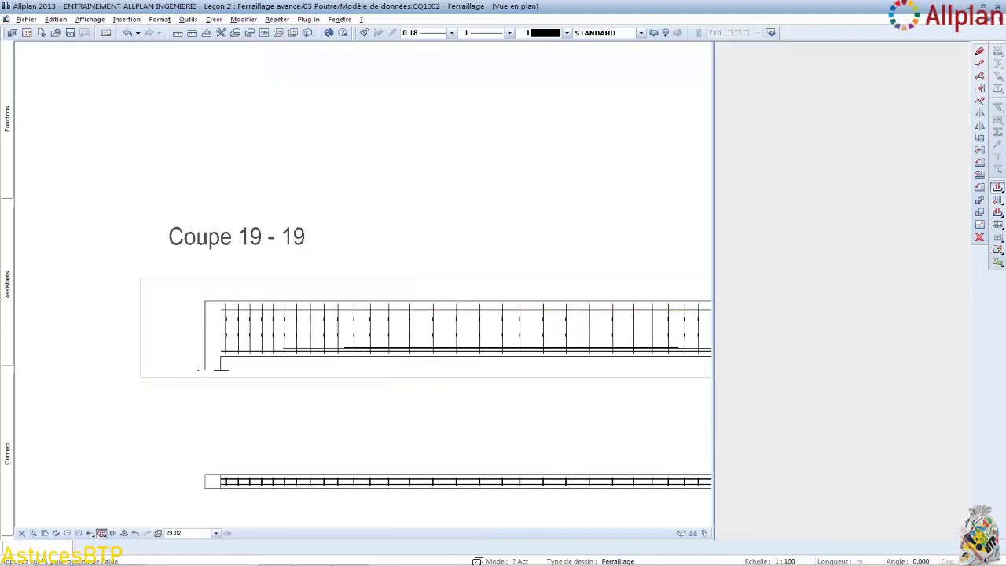
Step: Distribute two of these 8 mm bars along the stirrup's upper segment in Coupe 20 - 20, without annotation
click(621, 331)
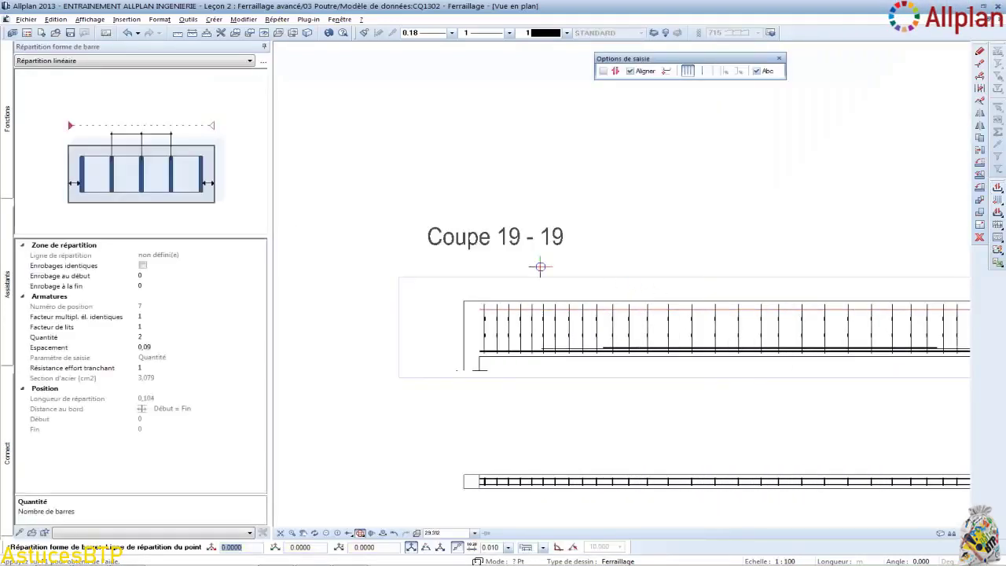
middle_drag(540, 265, 908, 288)
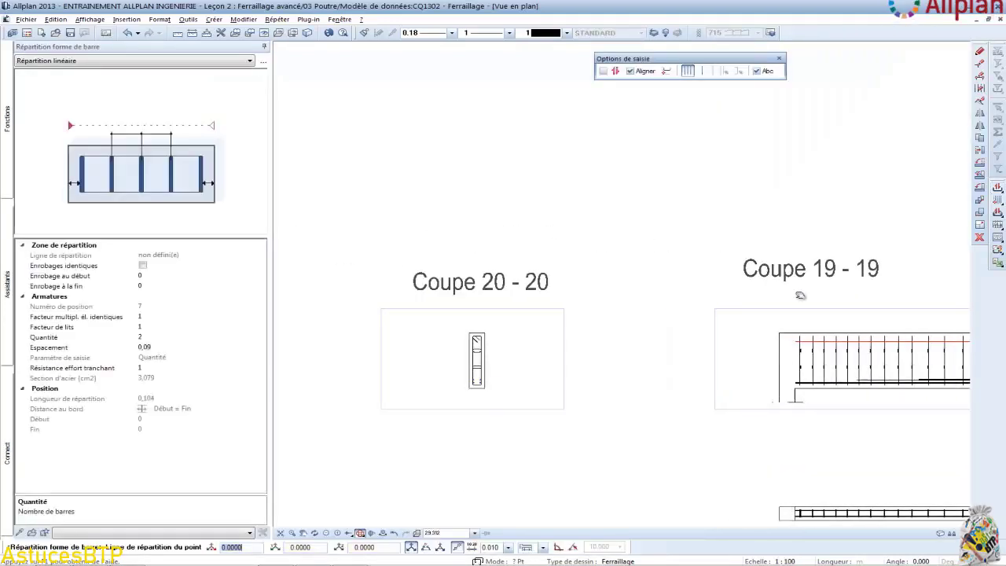
click(668, 72)
scroll(538, 316, up, 10)
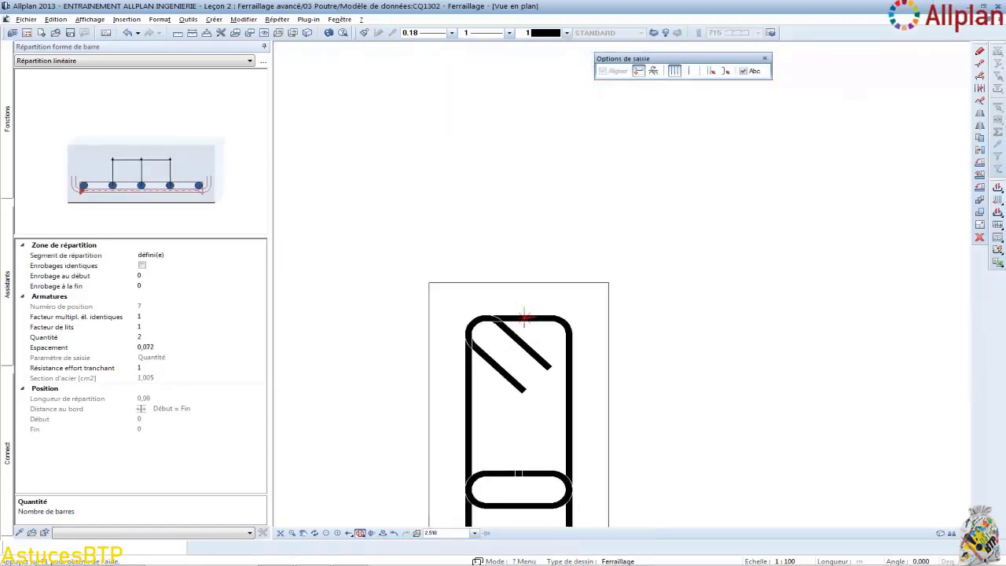
click(524, 317)
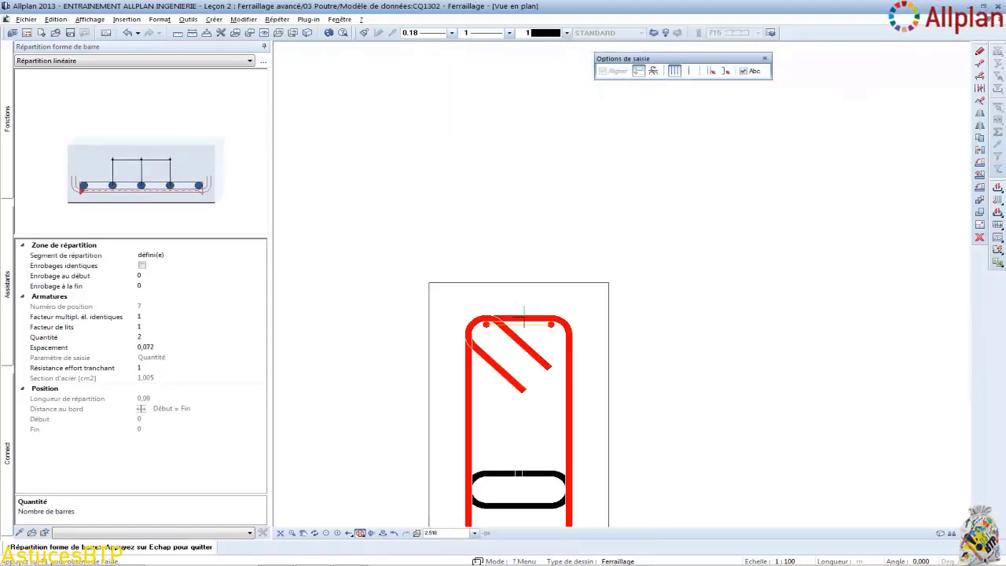
click(186, 338)
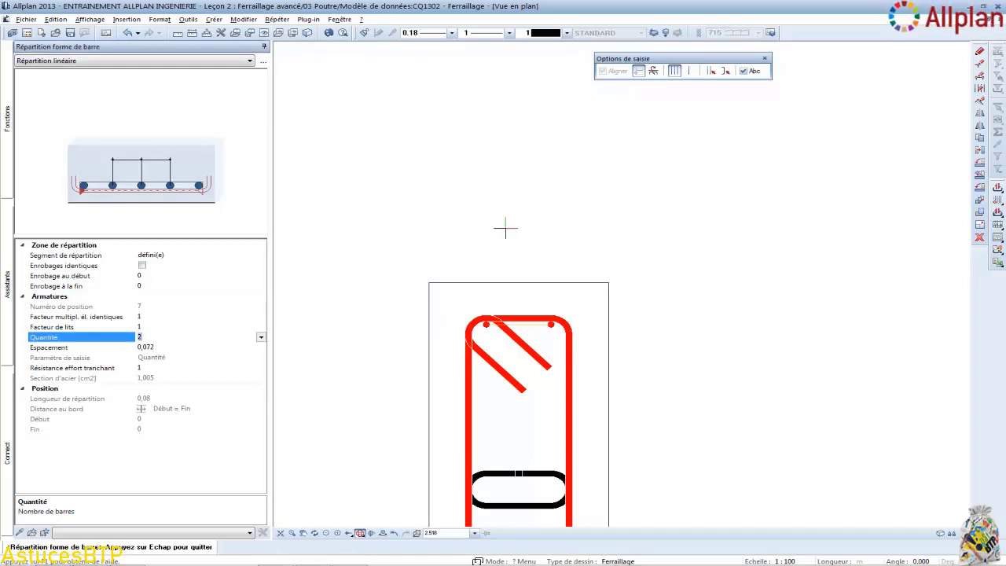
key(Return)
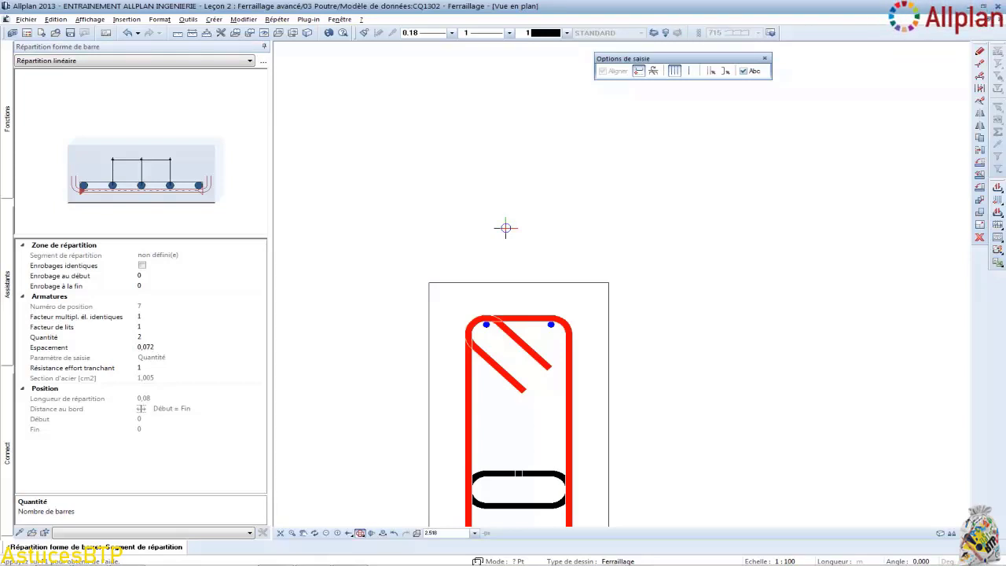
key(Escape)
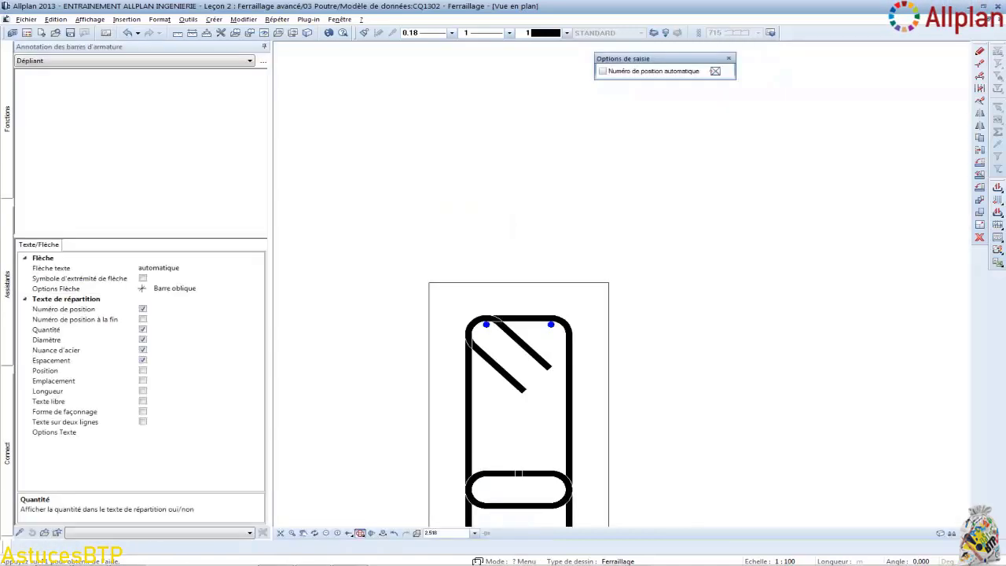
key(Escape)
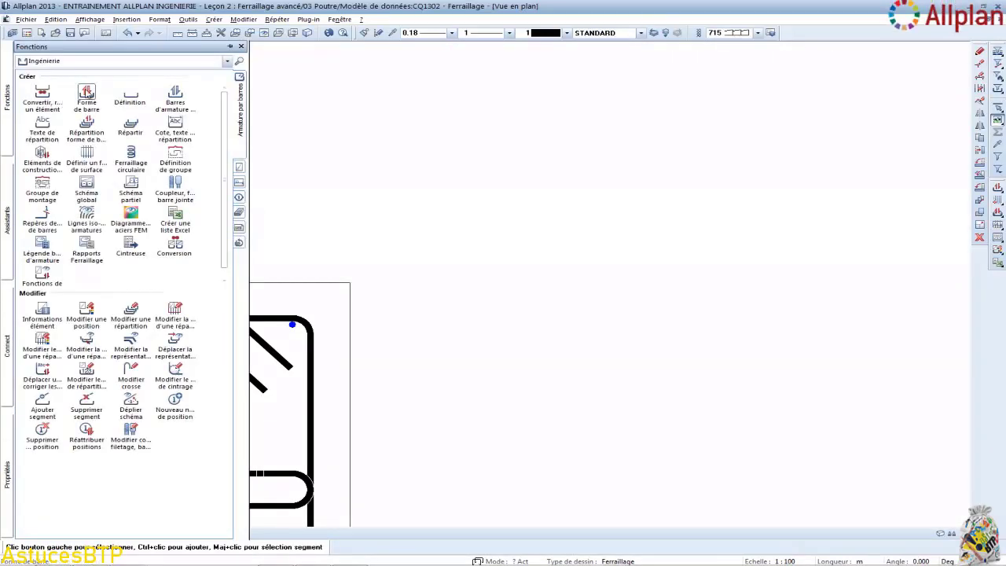
Step: Place a second 8 mm straight bar along the upper edge in Coupe 19 - 19 with start and end covers of 0,1
scroll(464, 330, down, 12)
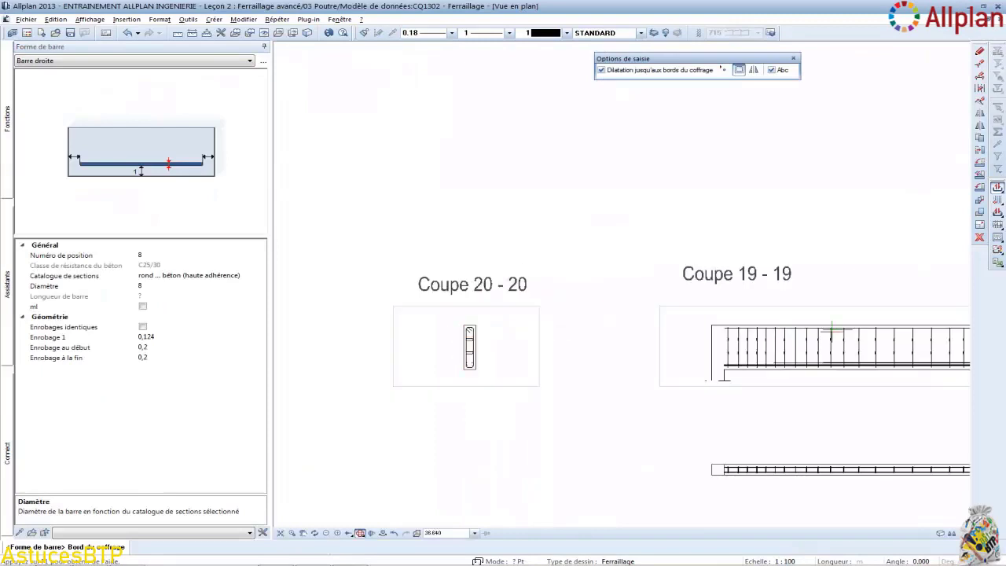
click(822, 334)
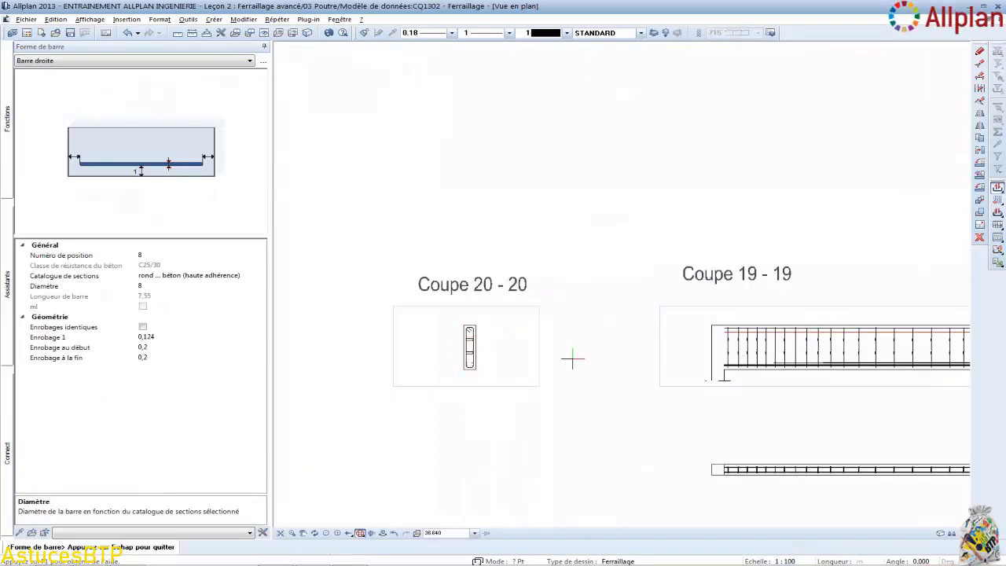
click(177, 347)
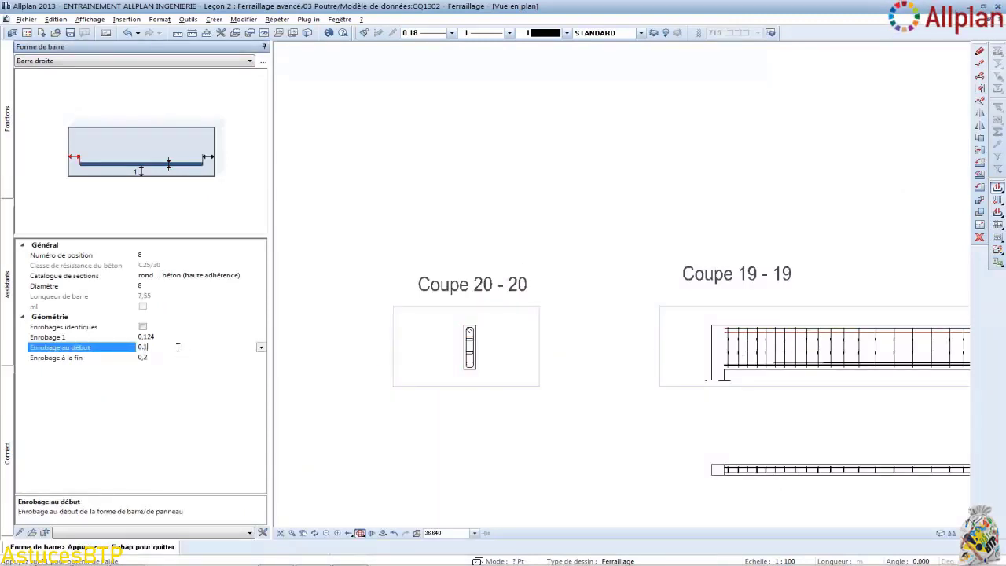
click(177, 357)
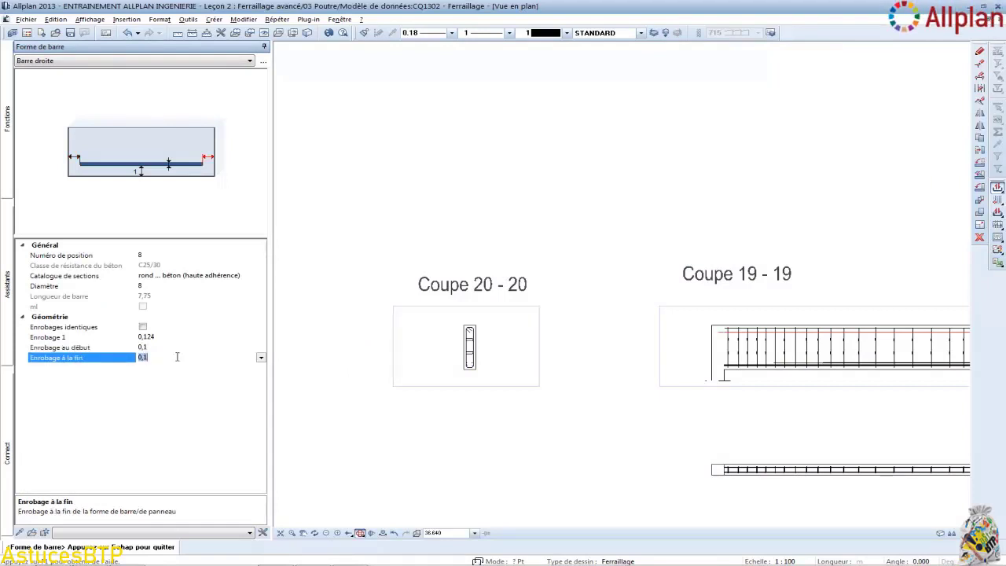
right_click(423, 344)
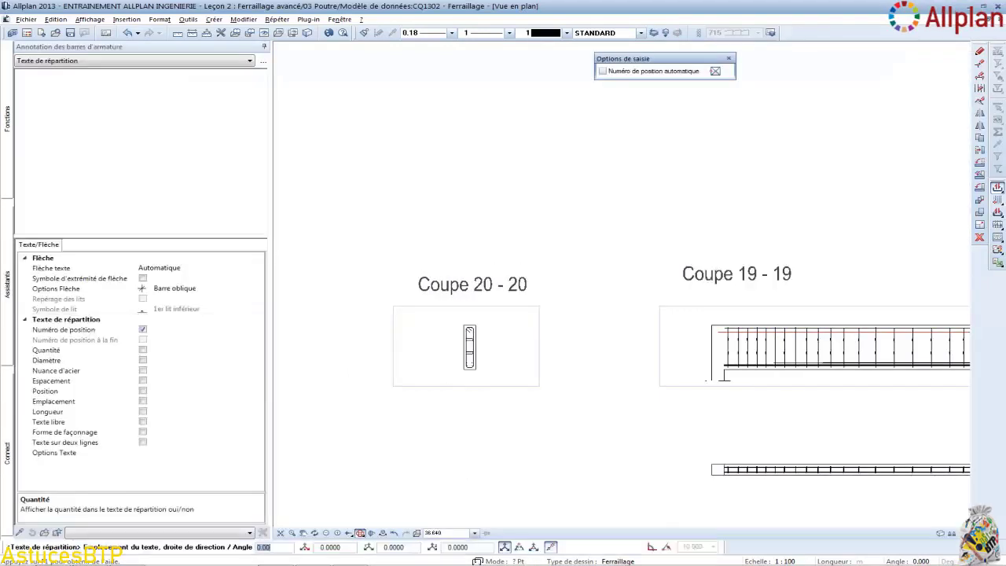
Step: Distribute two of these bars on the lower segment of the hooked bars at both mid-height levels in Coupe 20 - 20, skipping the annotation
click(512, 318)
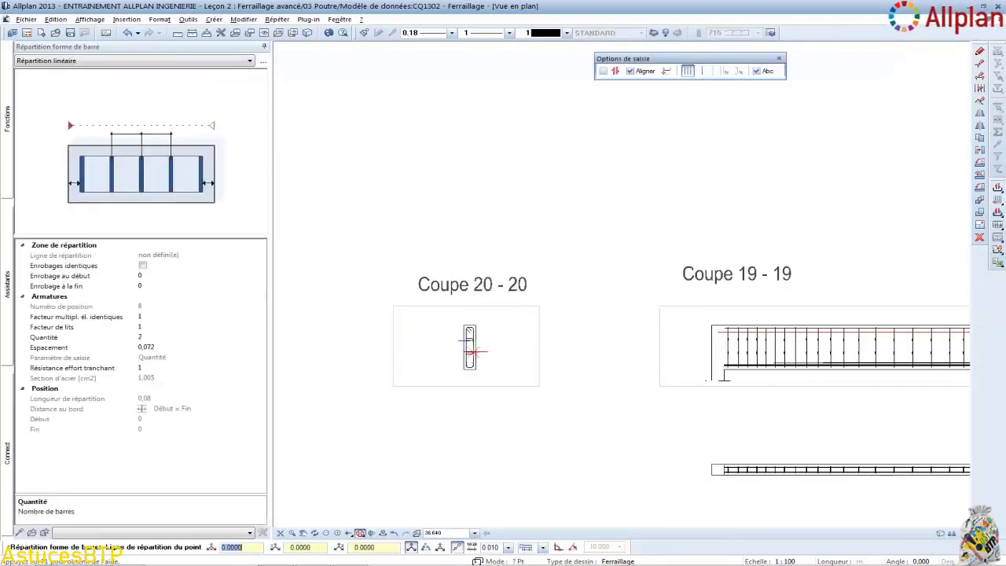
scroll(467, 352, up, 5)
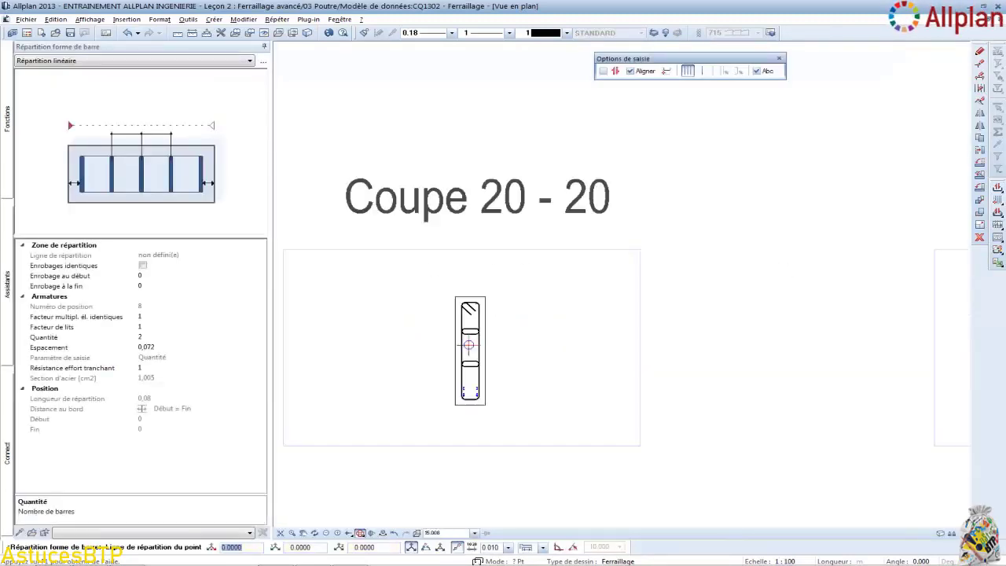
click(666, 70)
click(478, 294)
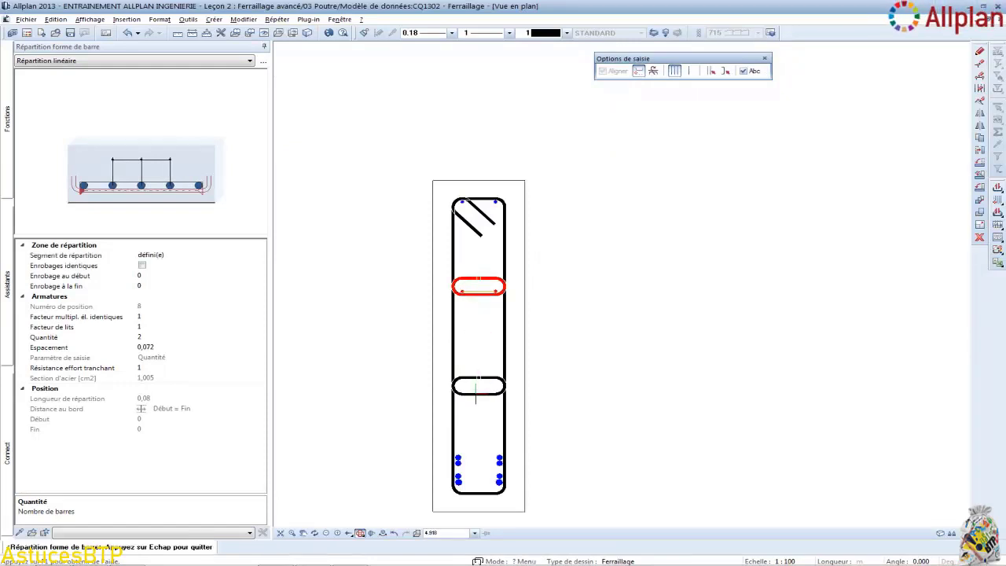
key(Escape)
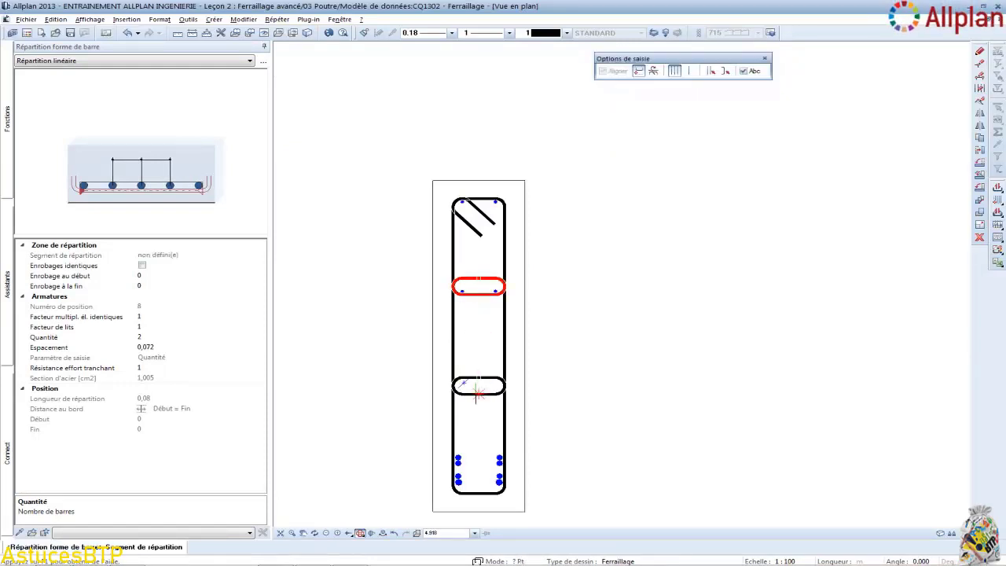
click(477, 387)
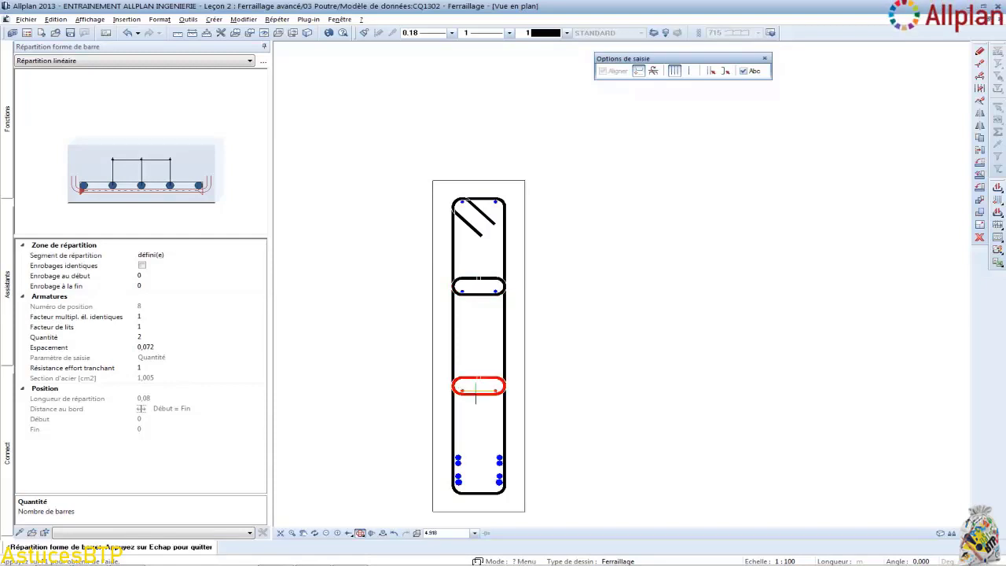
key(Escape)
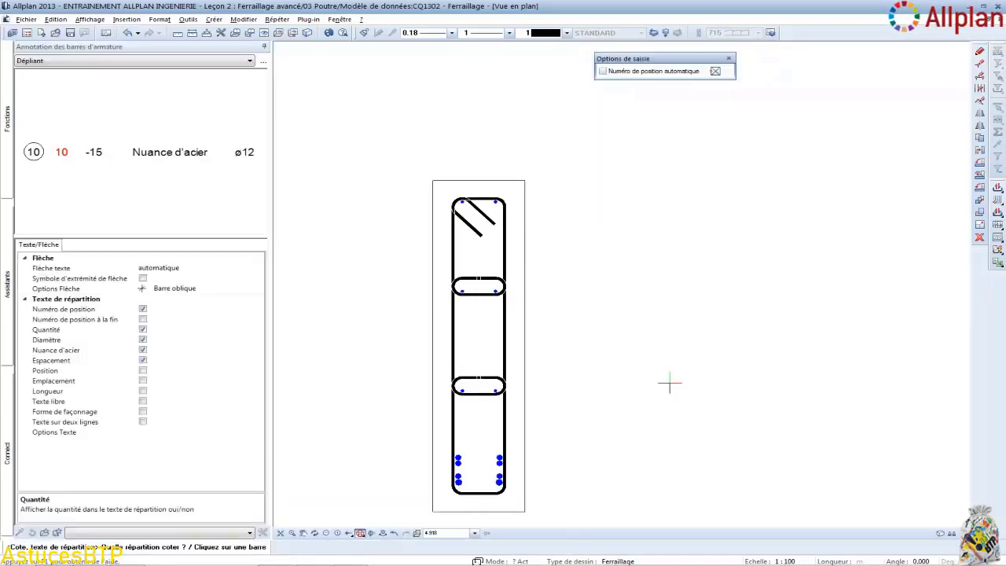
key(Escape)
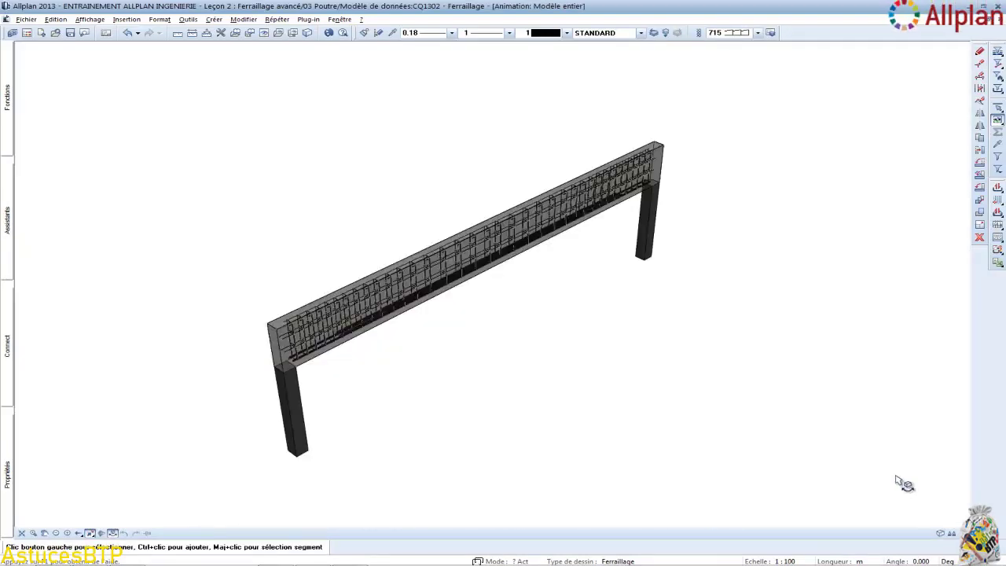
Step: Inspect the beam's complete reinforcement cage in the 3D animation view from several angles
drag(898, 483, 813, 454)
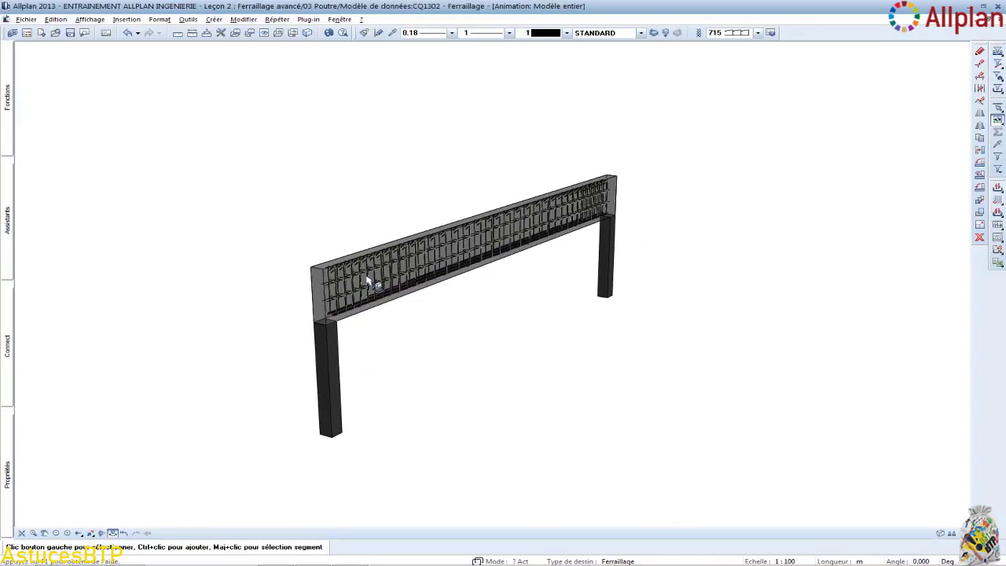
scroll(368, 281, up, 5)
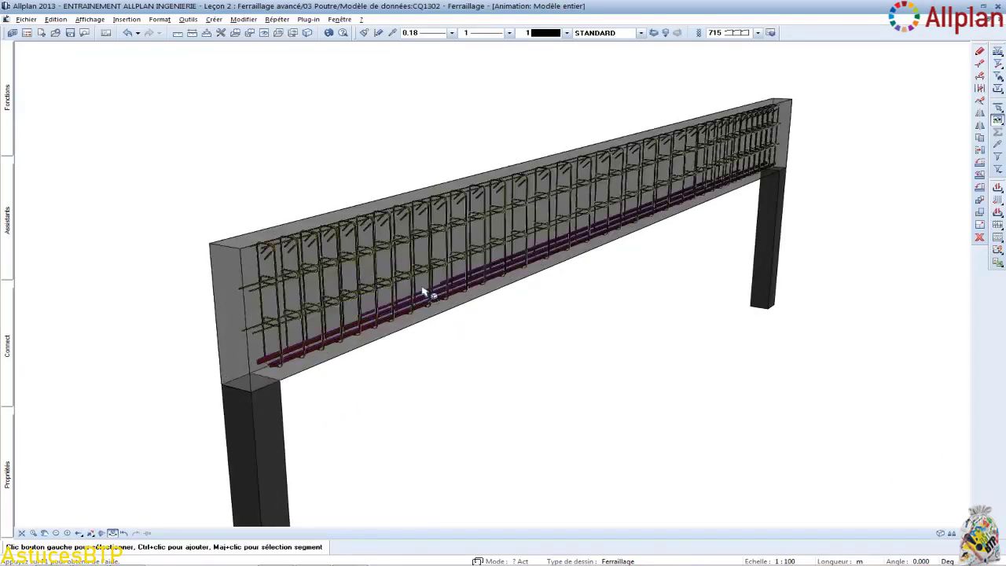
drag(474, 286, 665, 285)
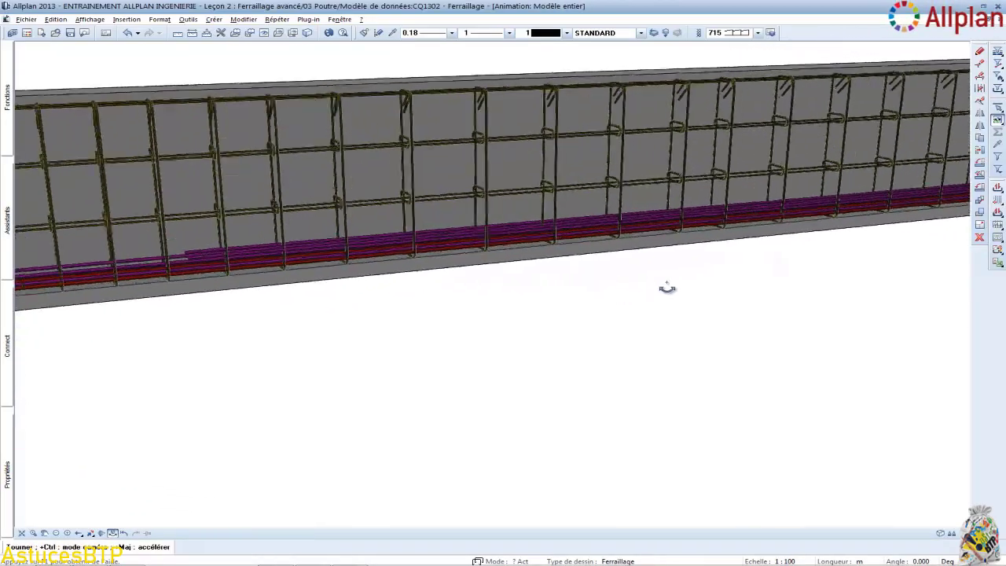
drag(573, 285, 668, 278)
drag(380, 256, 555, 262)
scroll(535, 259, down, 3)
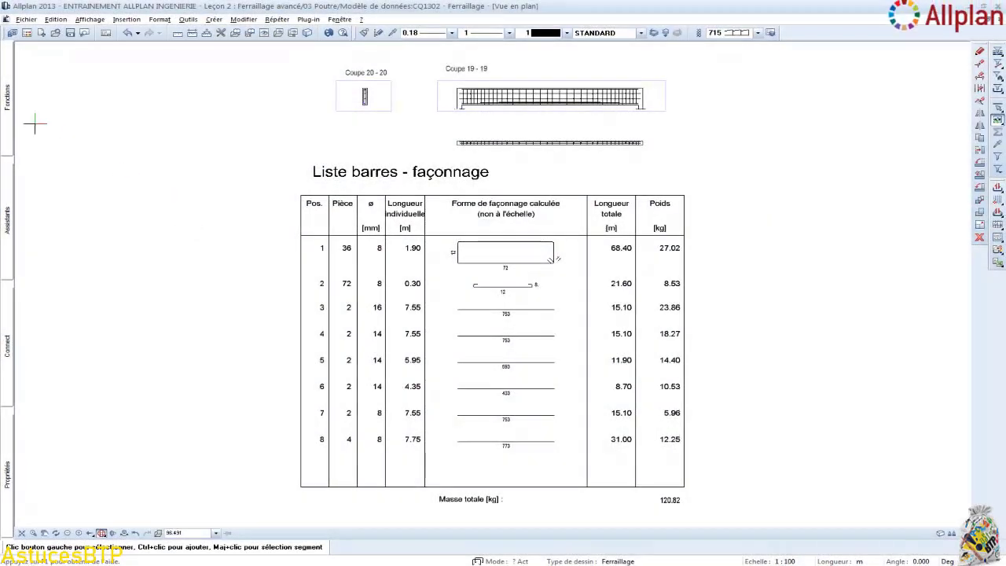
Step: Place a Cornière bar shape at the outer upper corner of the beam's left end in Coupe 19 - 19
mouse_move(4, 112)
click(86, 96)
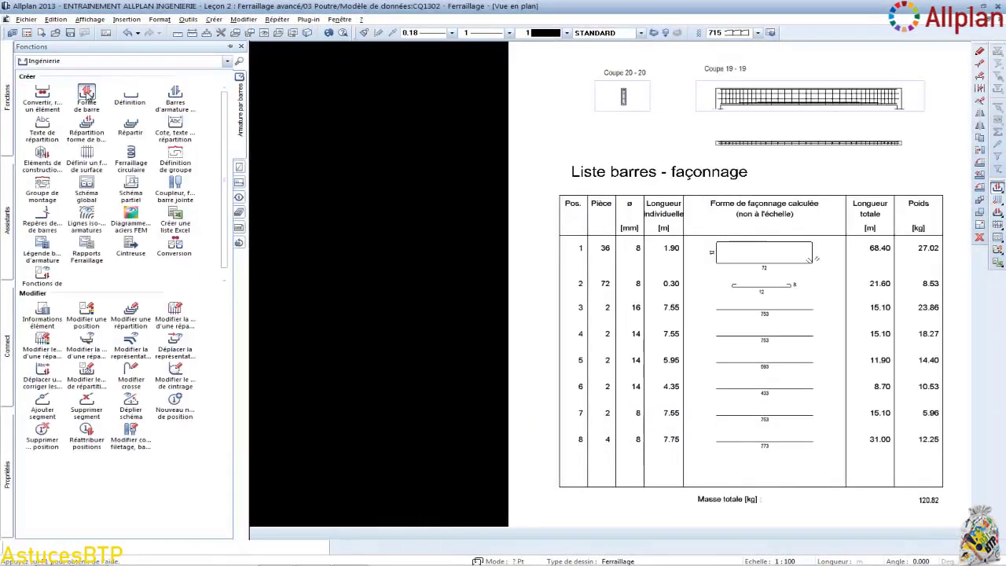
click(86, 61)
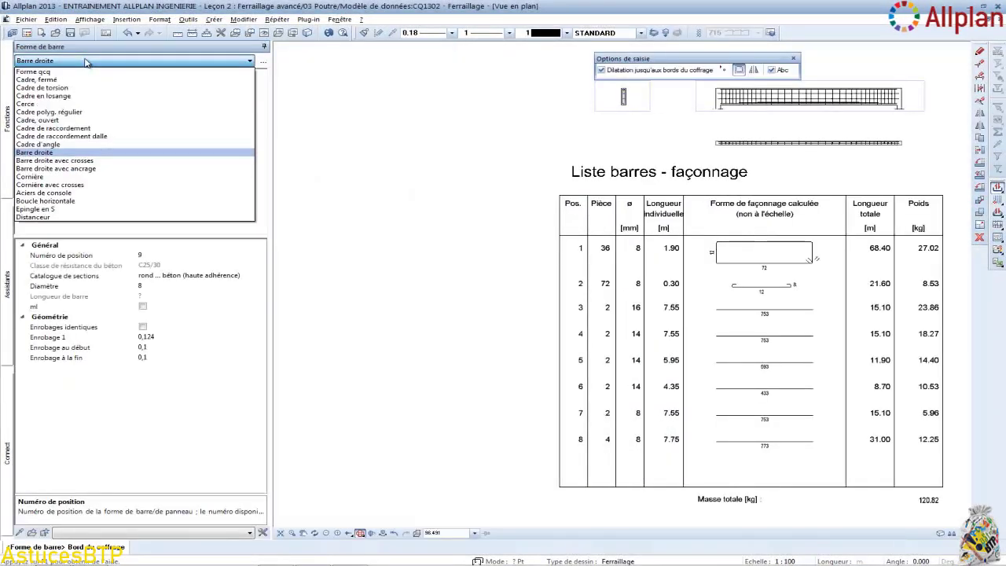
click(91, 178)
scroll(754, 156, up, 4)
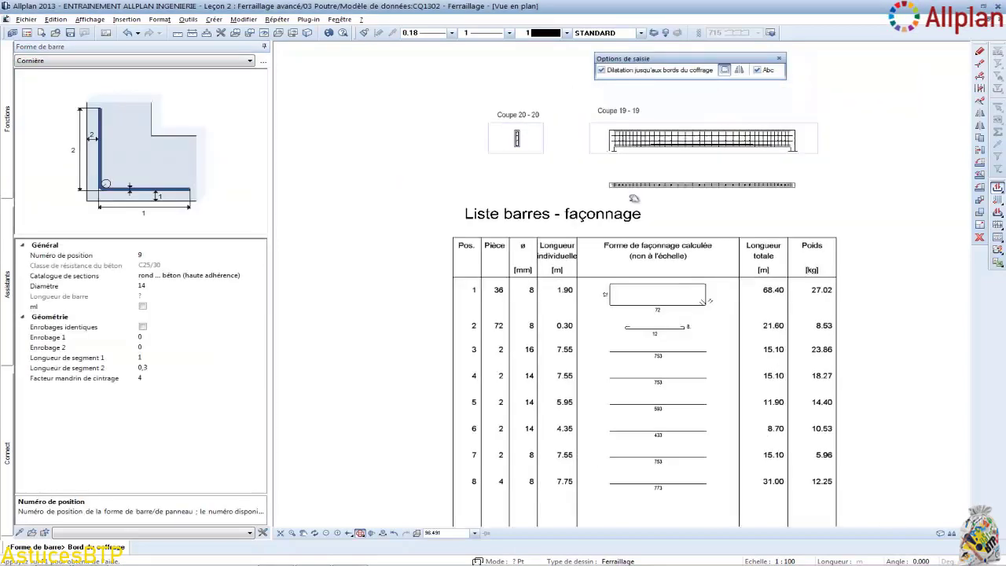
scroll(513, 132, up, 4)
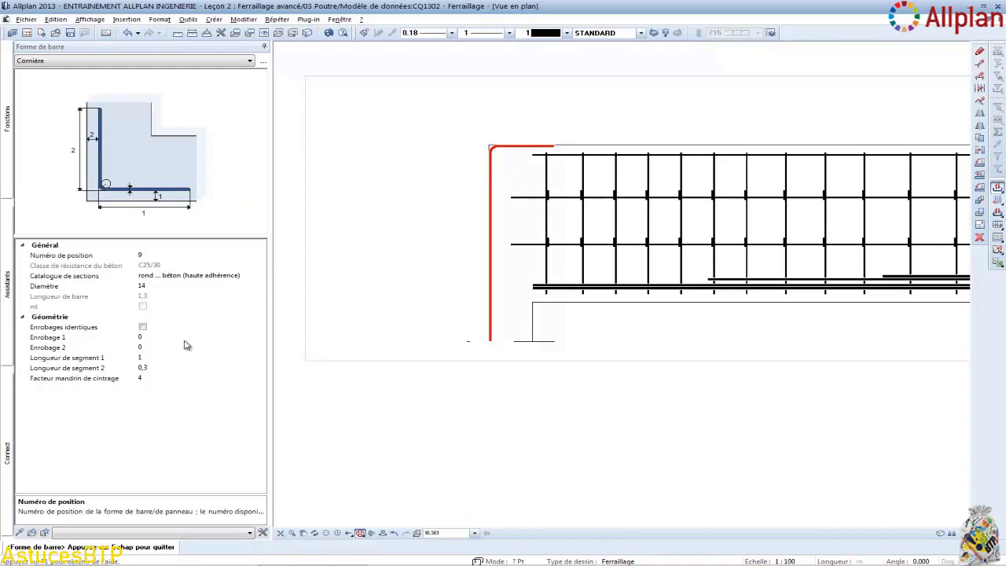
Step: Set the Cornière bar's diameter to 12 and Enrobage 1 to 0,1-0,012
click(179, 285)
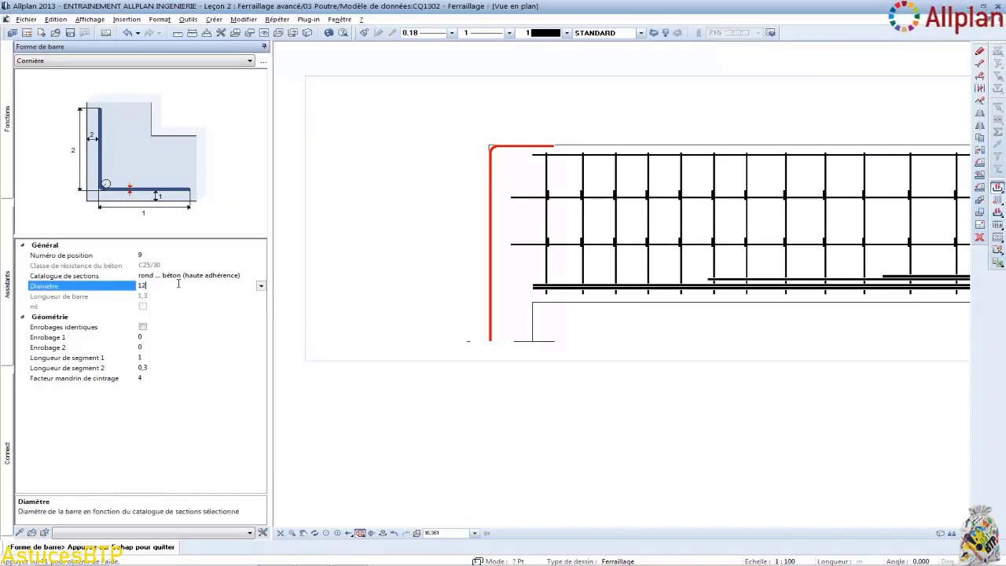
text(12)
click(166, 338)
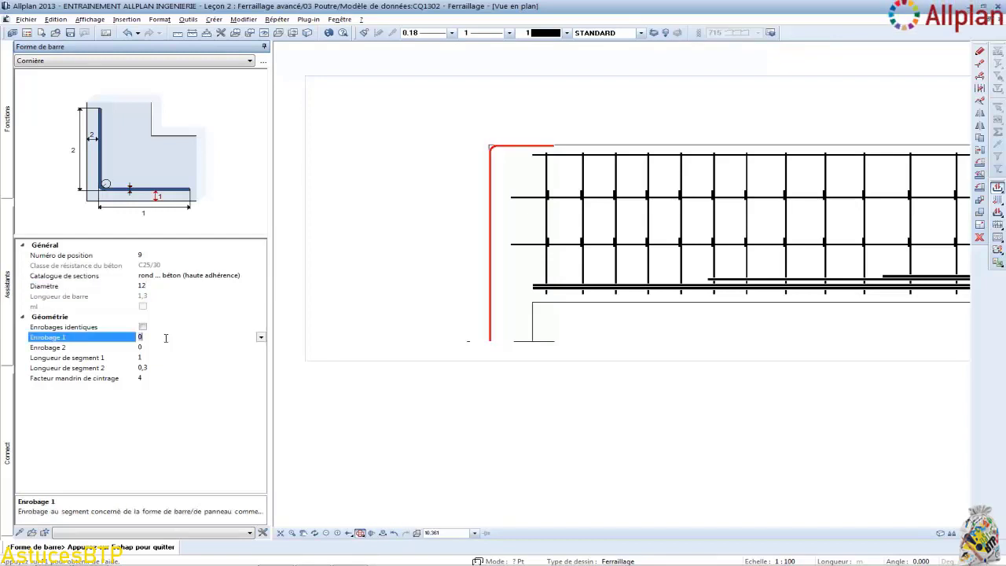
text(0,)
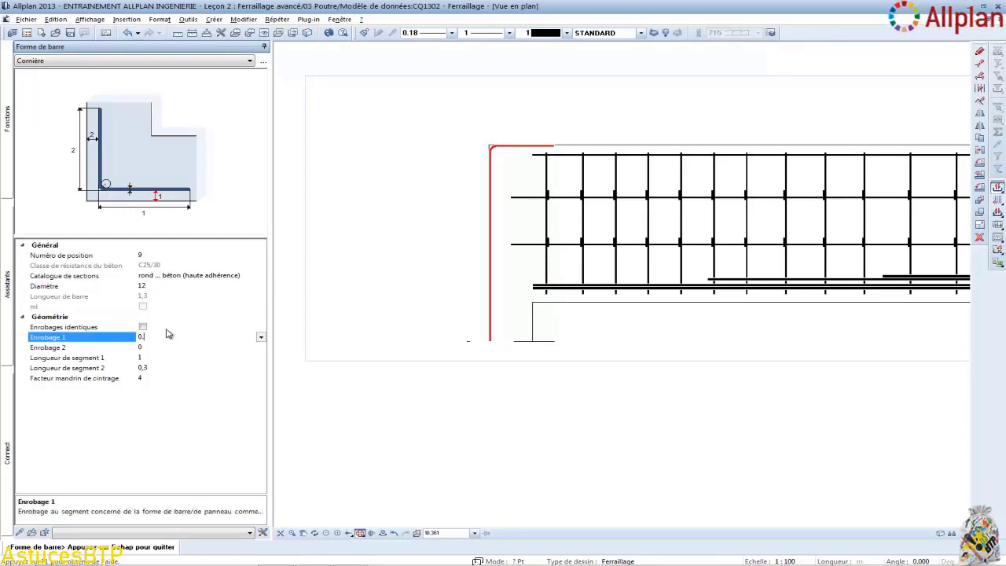
text(1-0,012)
key(Return)
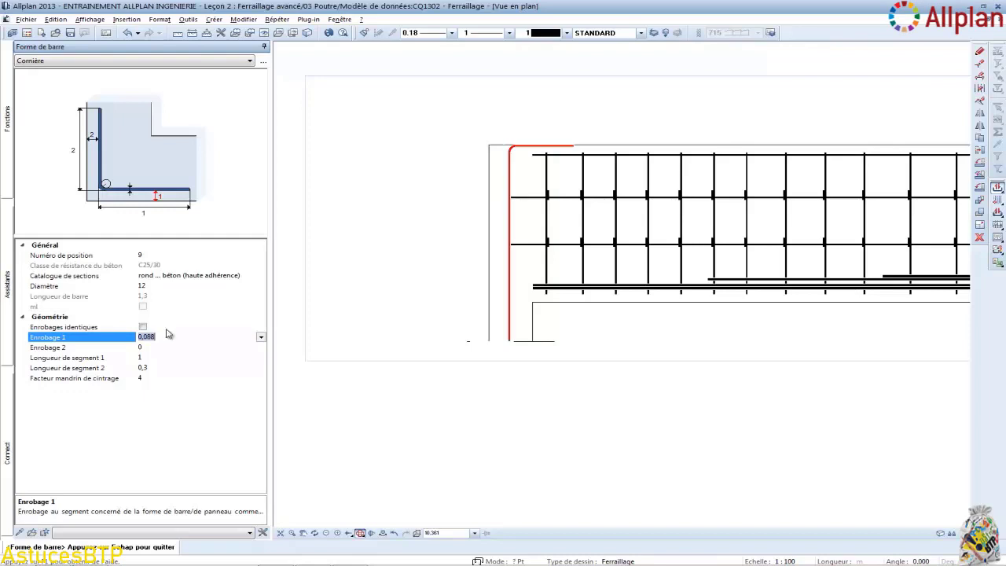
Step: Measure from the upper straight bar's underside to the beam's top edge and set the corner bar's Enrobage 2 to 0,056
click(192, 32)
scroll(550, 141, up, 5)
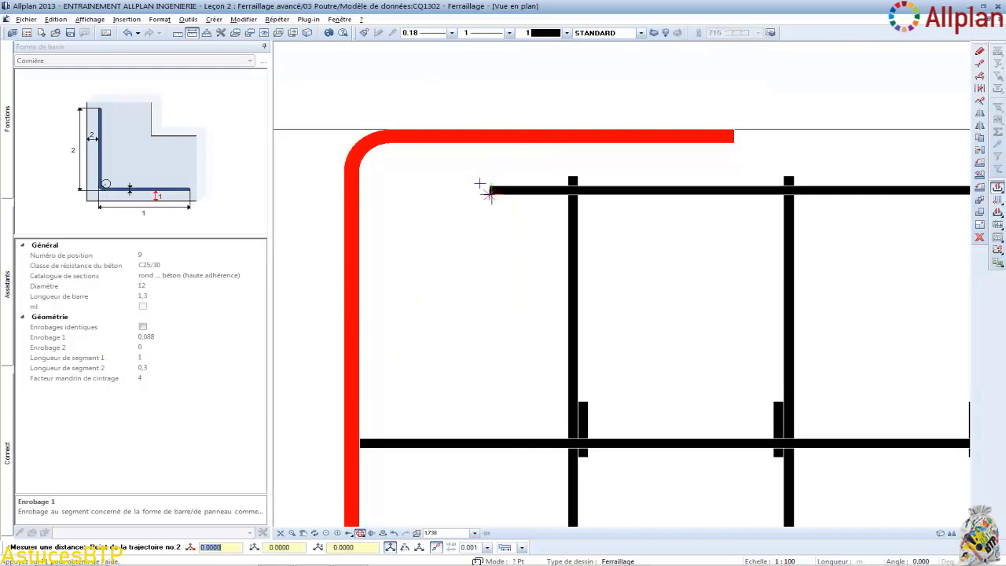
click(489, 191)
click(488, 135)
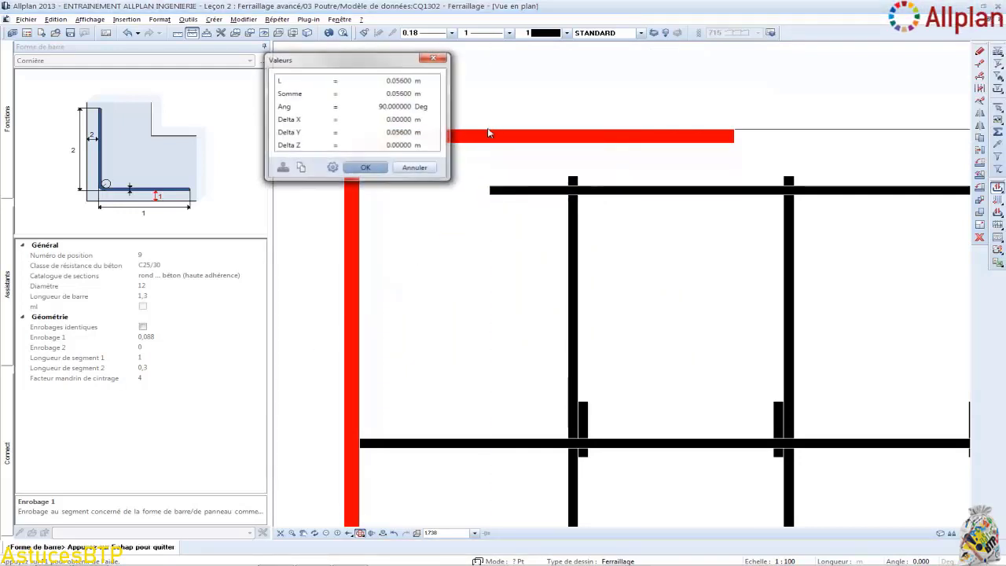
click(364, 167)
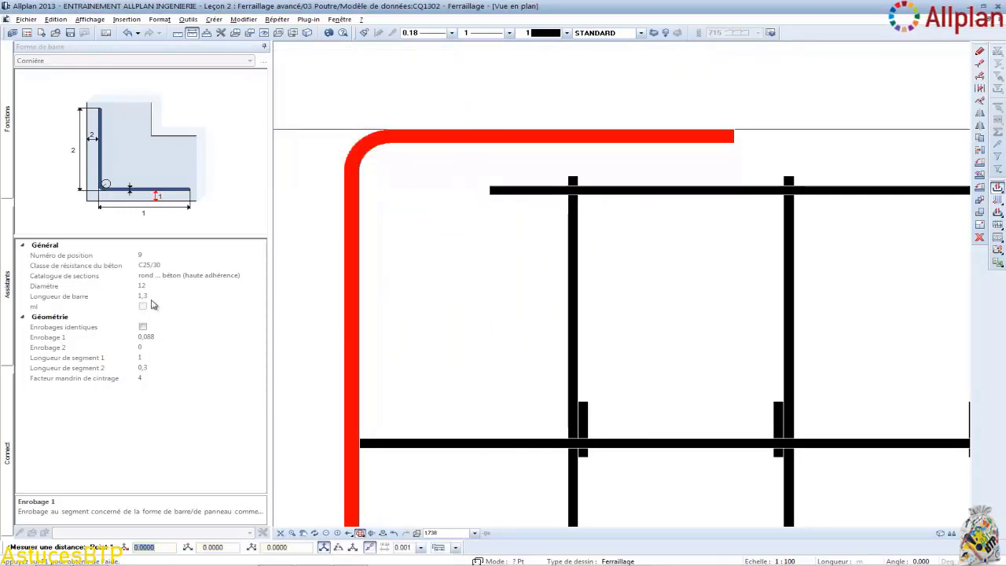
key(Escape)
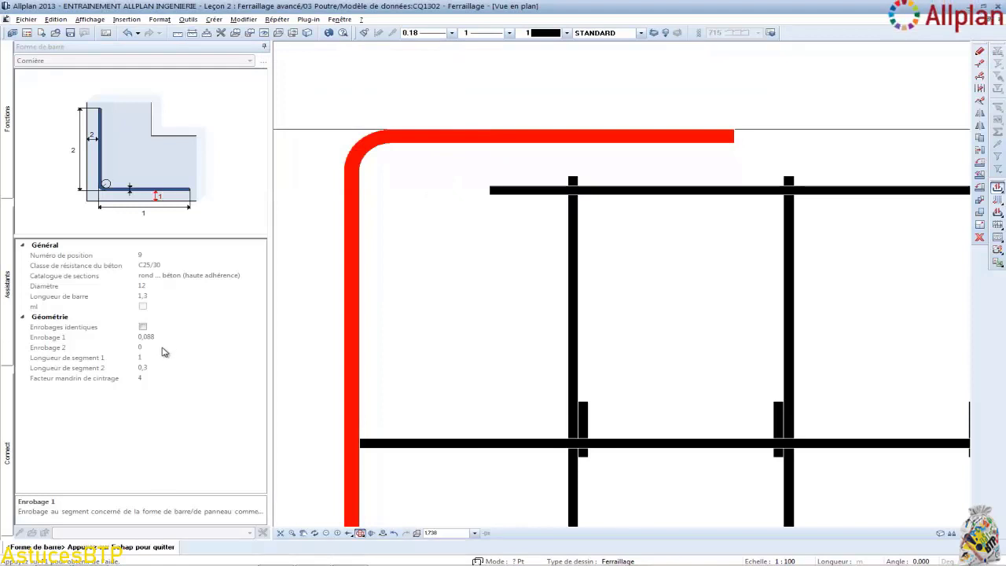
click(163, 347)
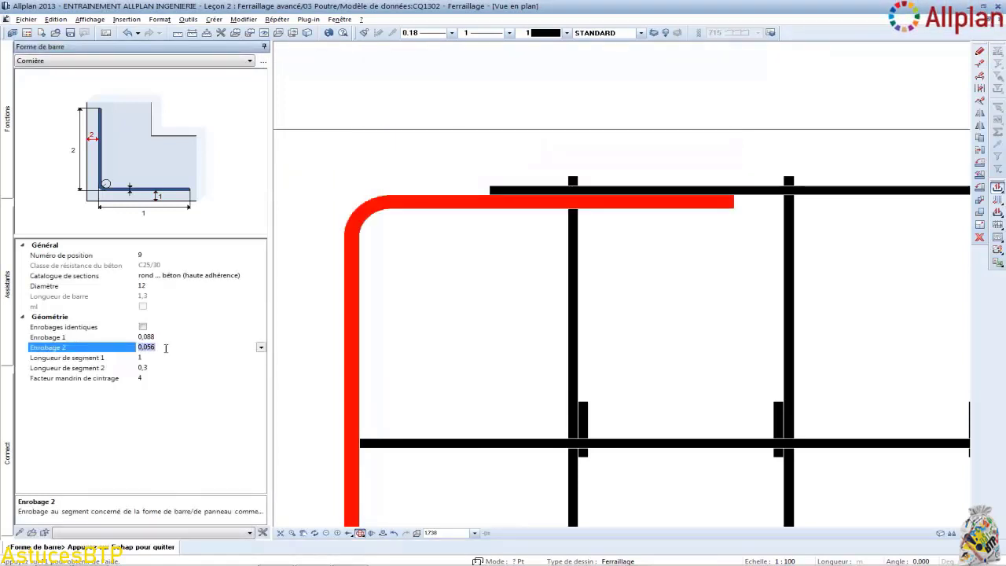
scroll(462, 407, down, 5)
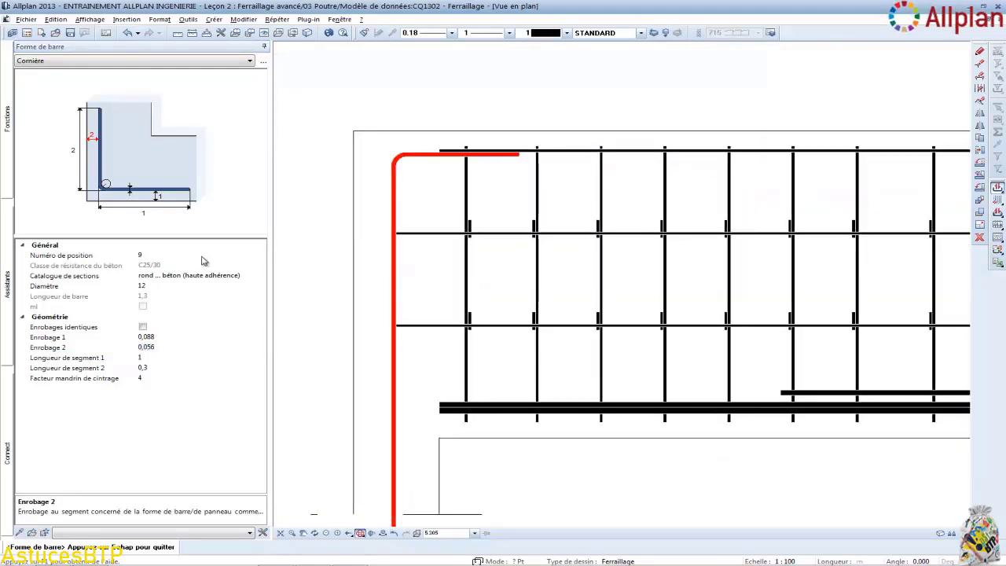
Step: Set the corner bar's segment 1 length to 0,4 and segment 2 length to 1,25, and finish it without an annotation
click(164, 357)
text(0.4)
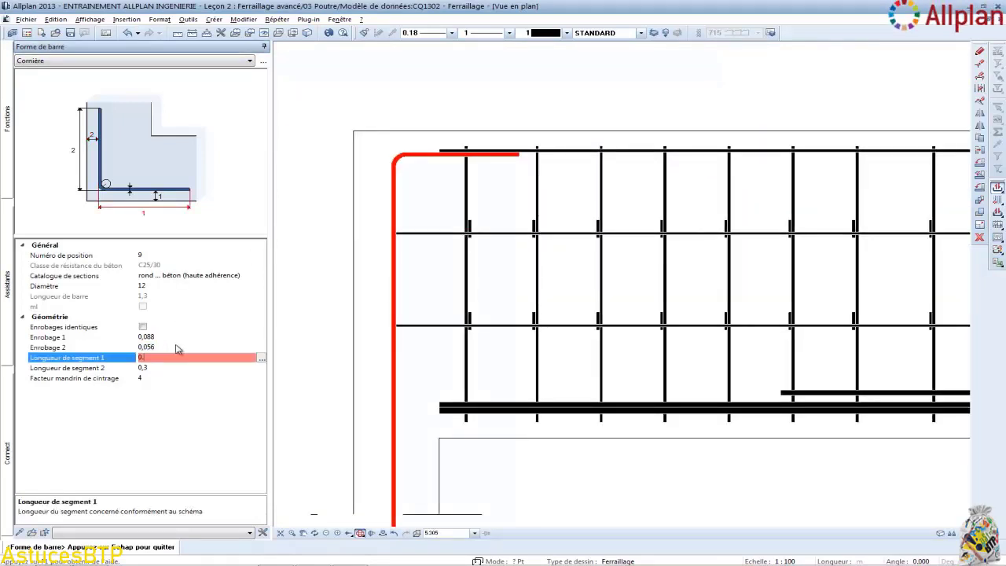
click(177, 367)
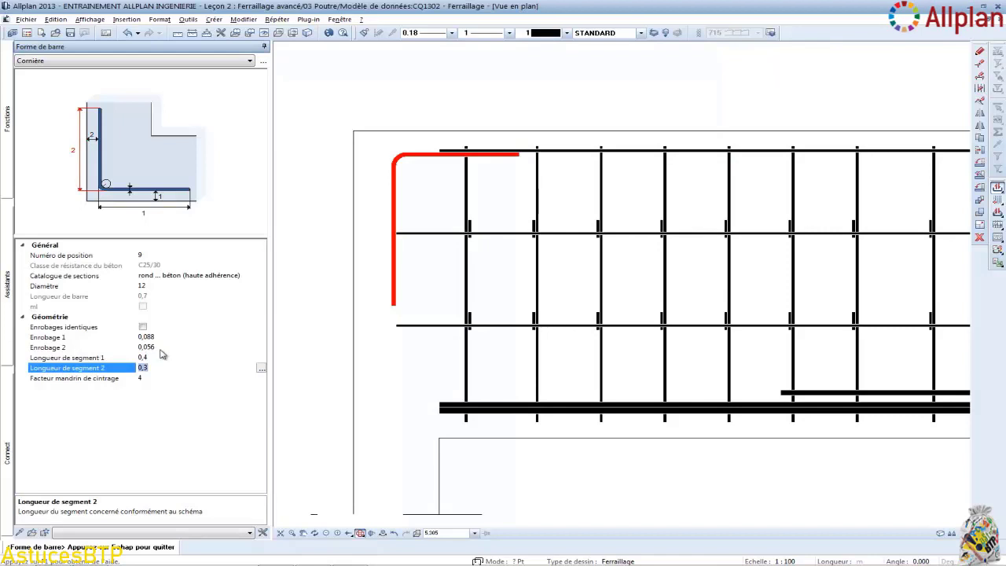
text(1.25)
key(Return)
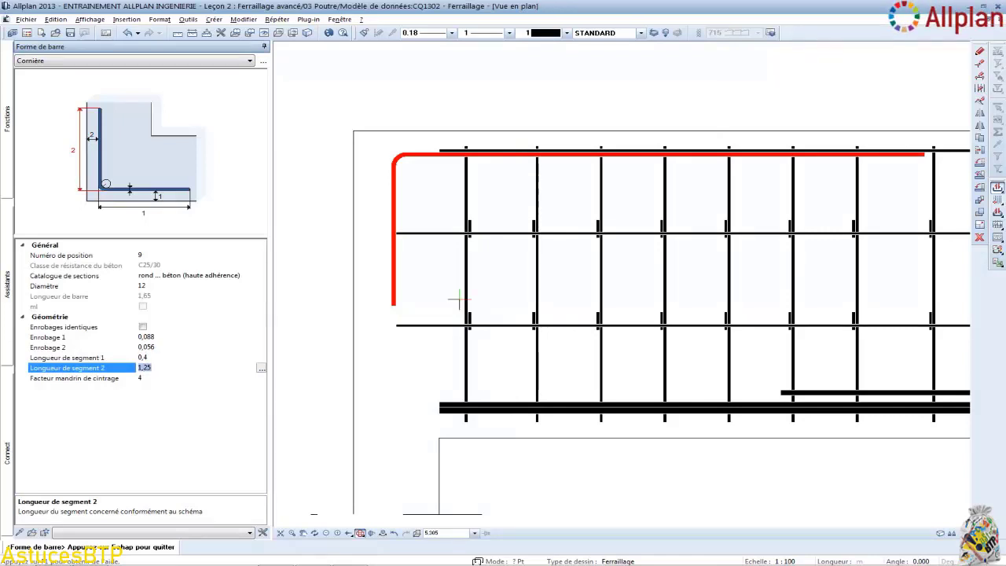
scroll(459, 299, down, 3)
key(Escape)
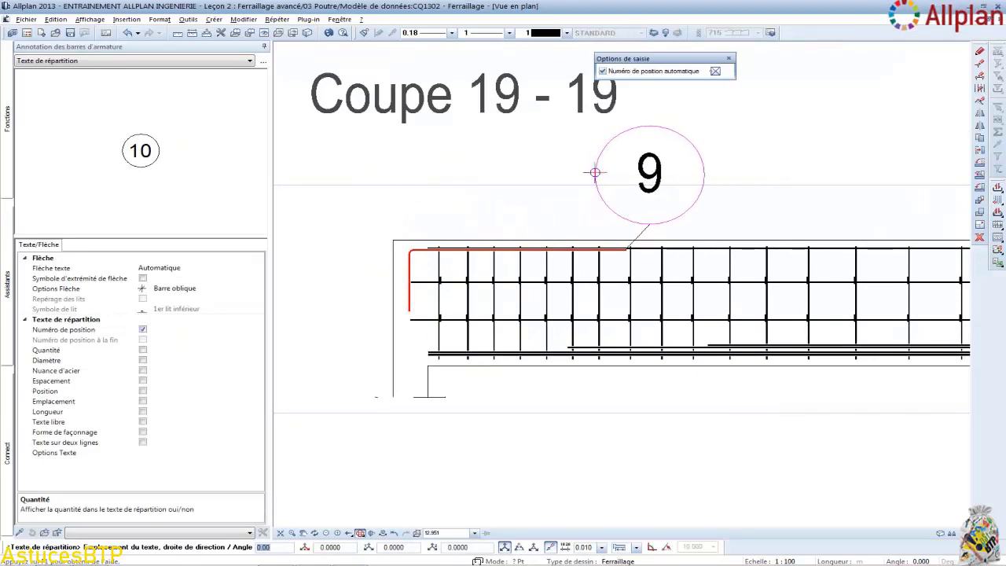
key(Escape)
Step: Distribute two of these corner bars between the stirrup legs near the top of Coupe 20 - 20, without an annotation
middle_drag(525, 222, 901, 222)
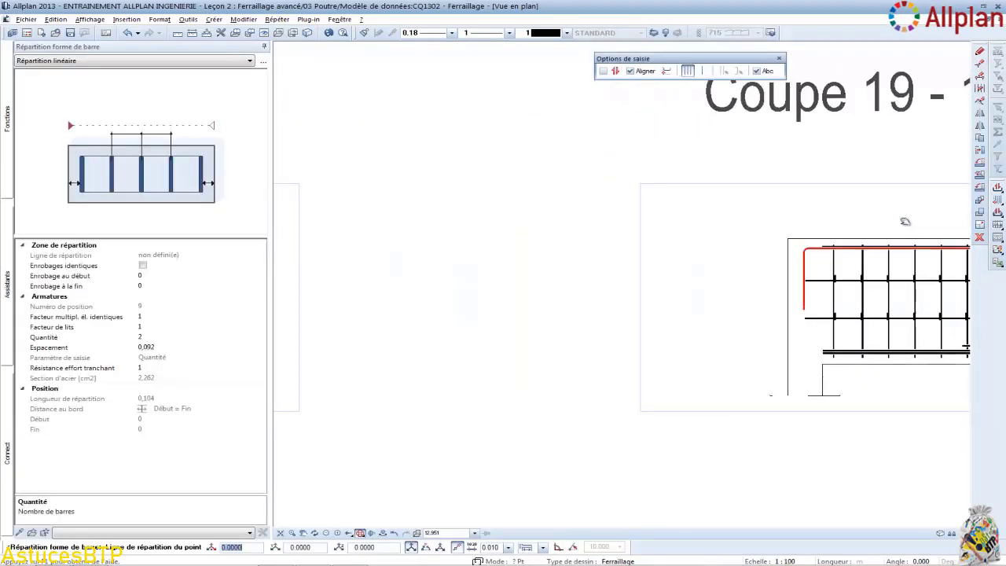
middle_drag(438, 240, 651, 240)
scroll(303, 257, up, 6)
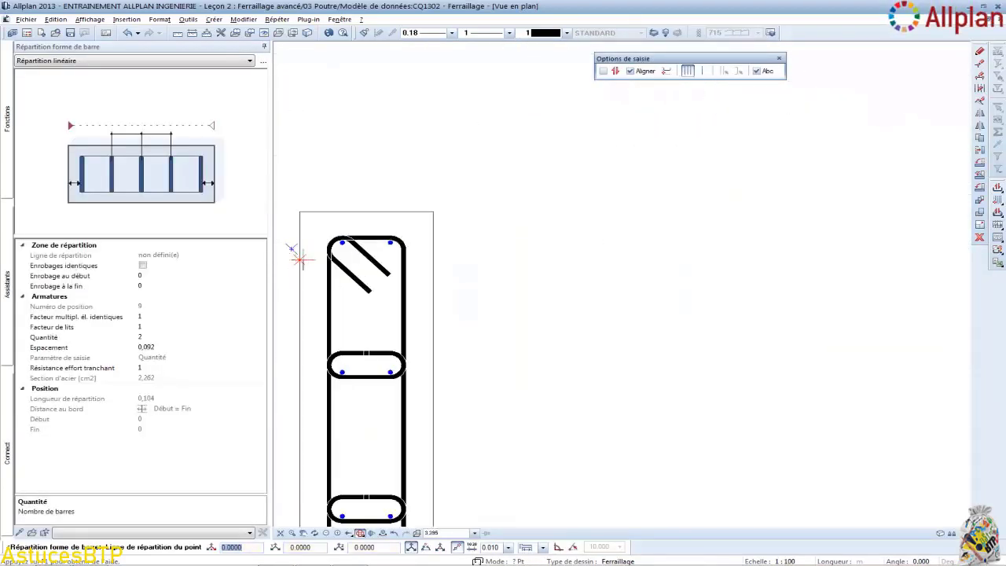
click(333, 248)
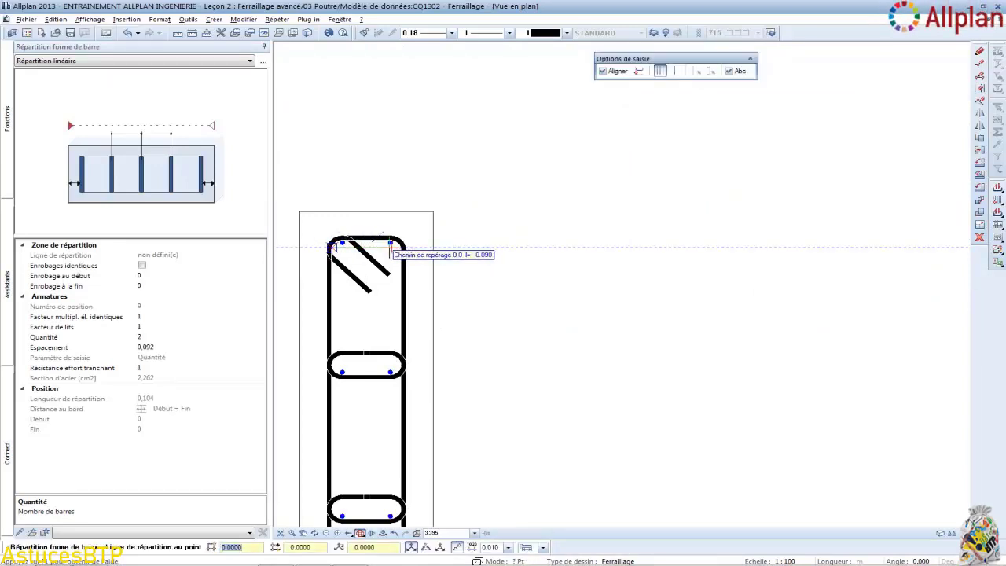
click(400, 247)
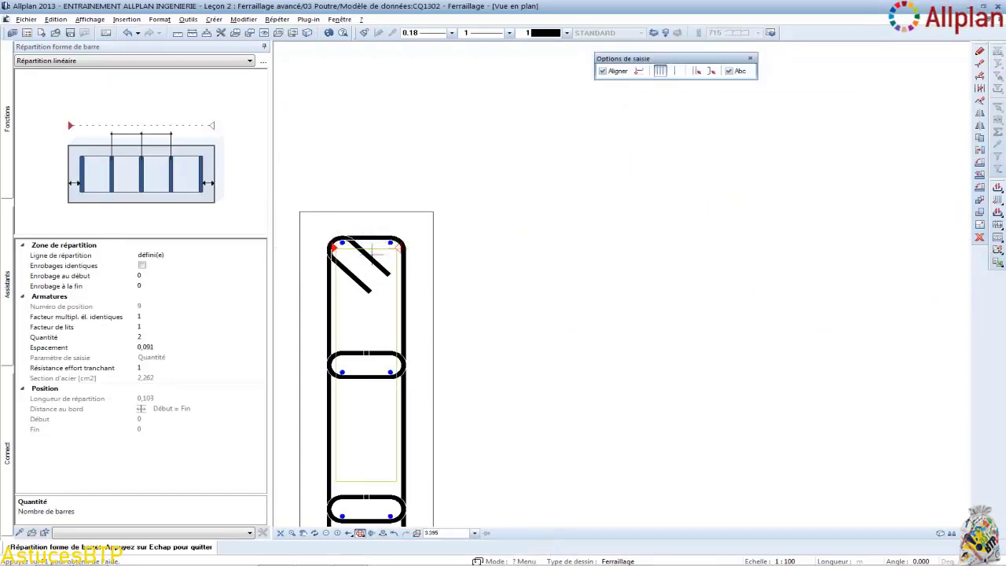
click(159, 337)
key(Escape)
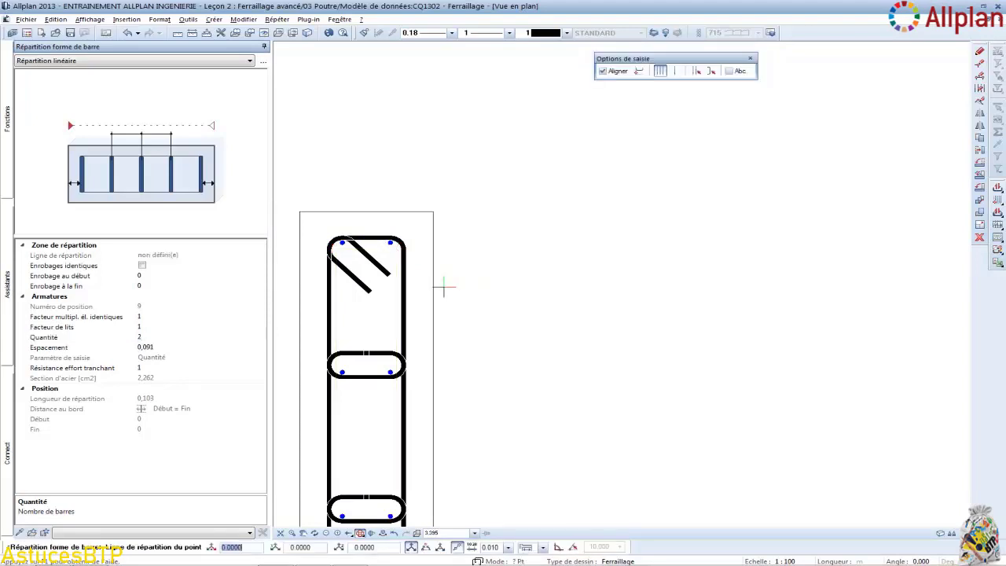
key(Escape)
key(Escape)
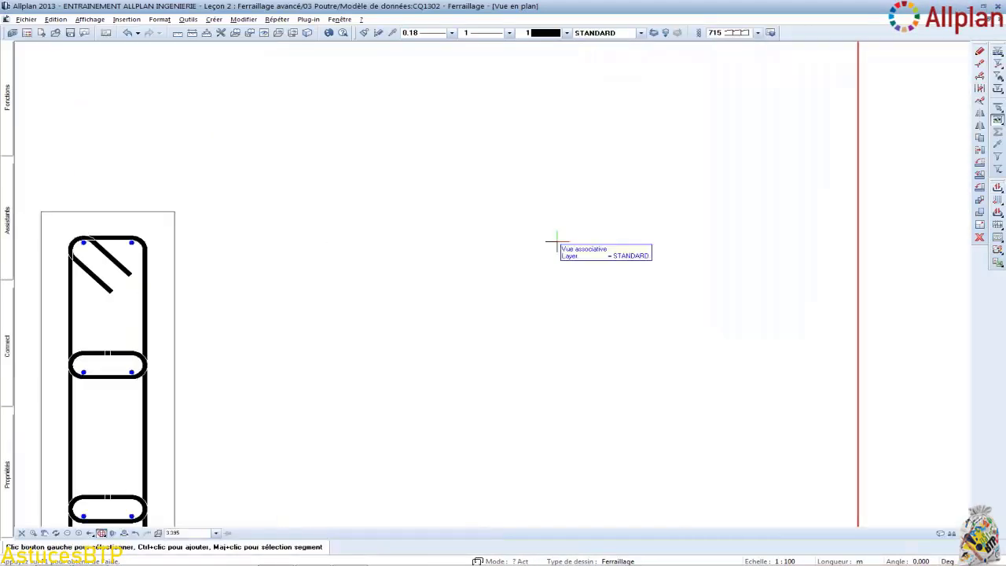
Step: Place another Cornière bar shape at the lower corner of the beam's left end in Coupe 19 - 19
scroll(508, 256, down, 9)
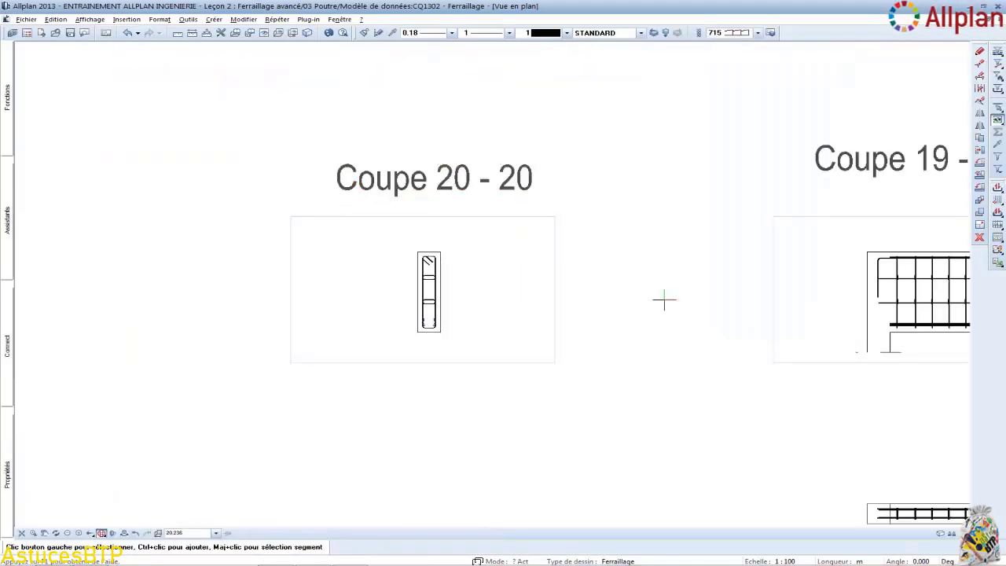
middle_drag(663, 299, 261, 277)
mouse_move(2, 148)
click(74, 100)
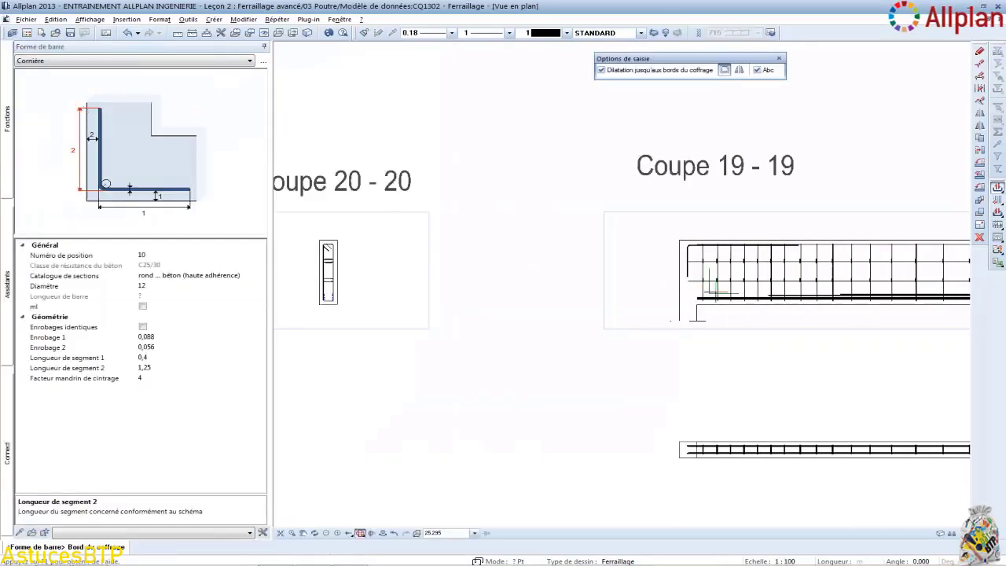
scroll(717, 289, up, 3)
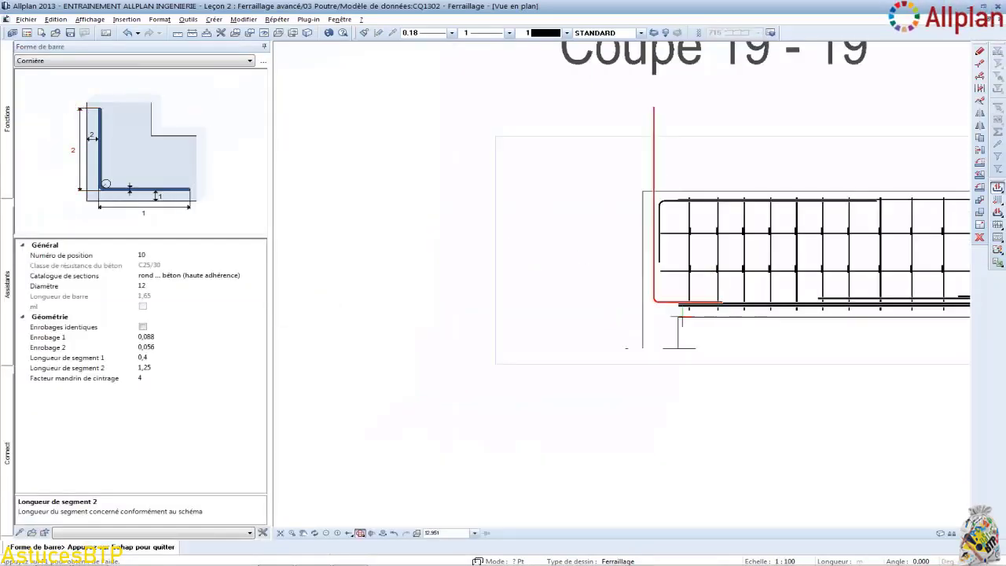
Step: Set the lower corner bar's segment 1 length to 1,25, segment 2 length to 0,4 and Enrobage 2 to 0,088-0,012
click(174, 358)
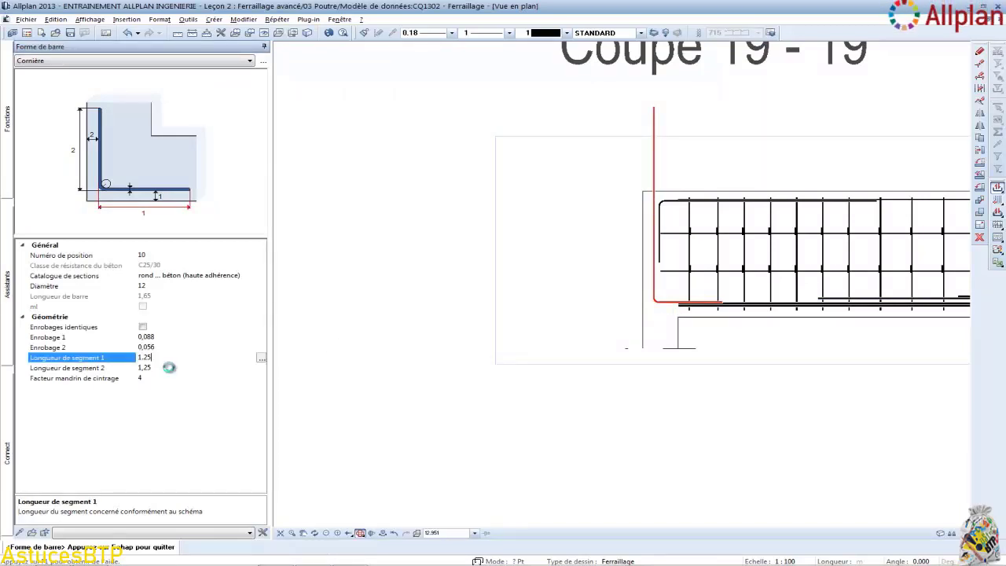
click(170, 367)
text(0,4)
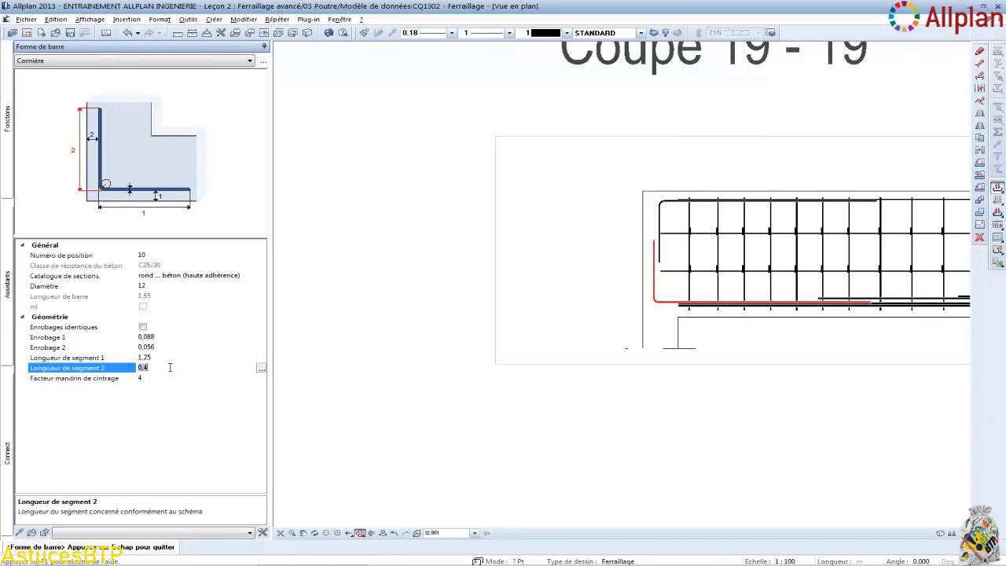
click(181, 348)
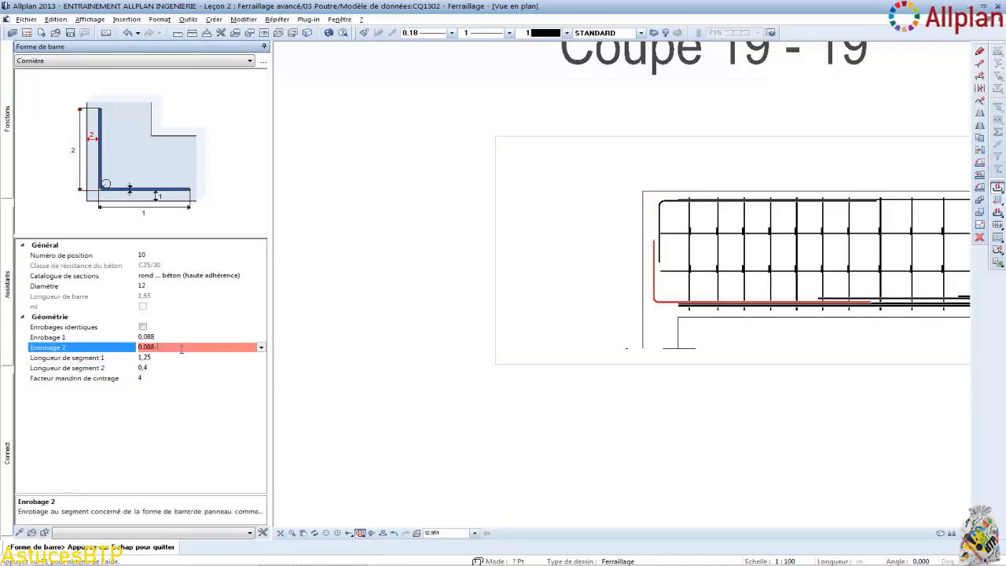
text(0.088-0.012)
key(Return)
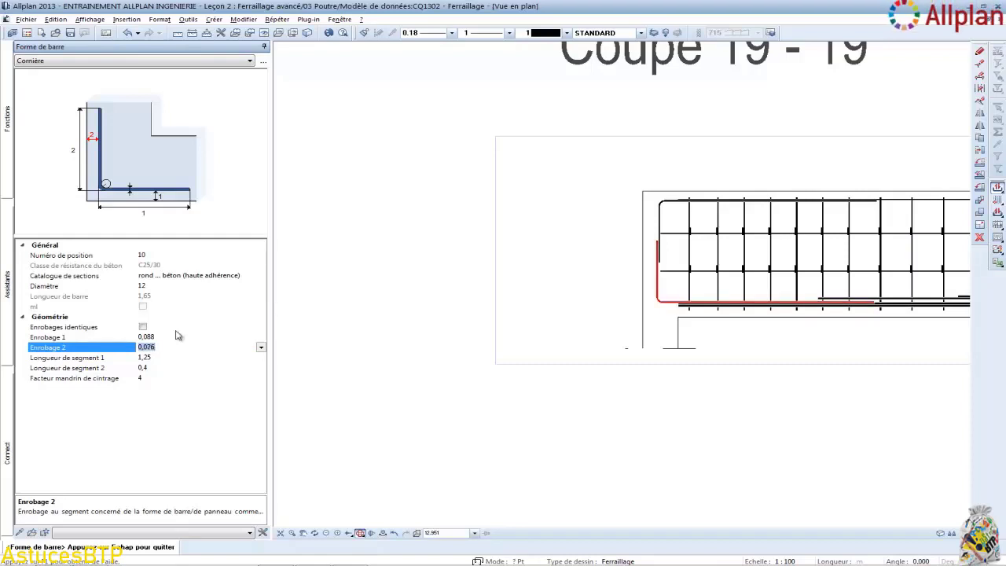
Step: Measure from the upper-layer bottom bar to the beam's bottom edge, set Enrobage 1 to 0,124 and finish the bar without an annotation
click(192, 32)
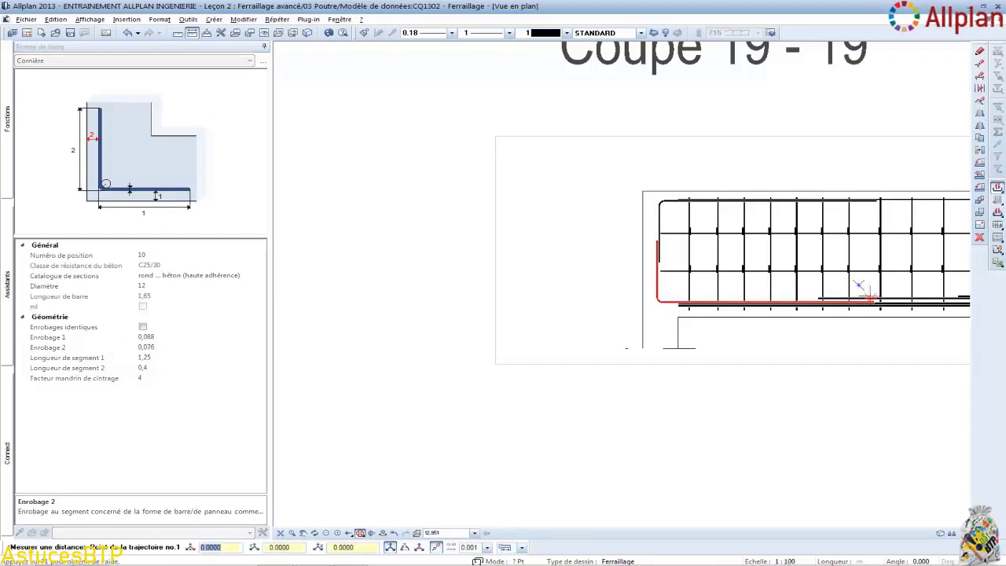
scroll(861, 291, up, 5)
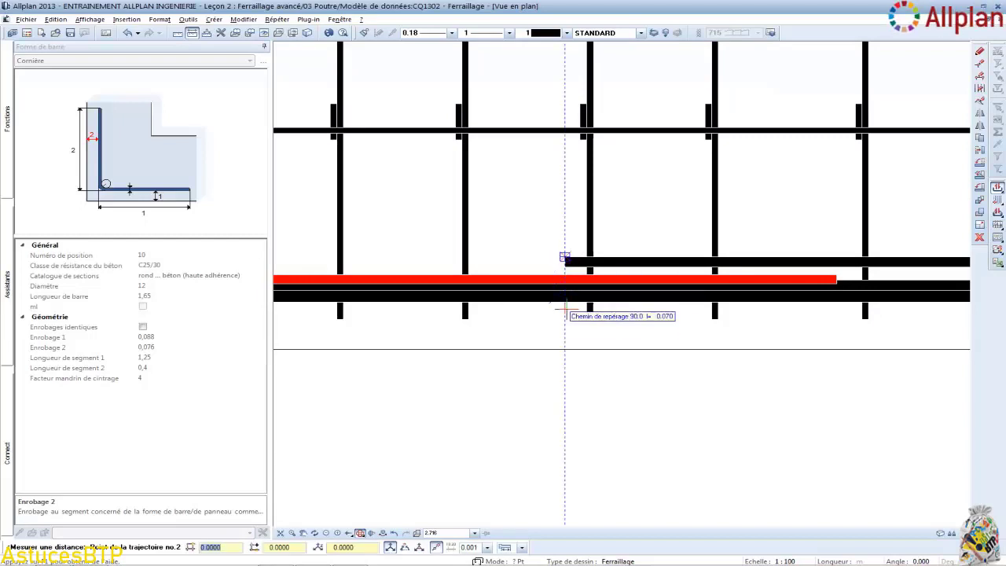
click(565, 348)
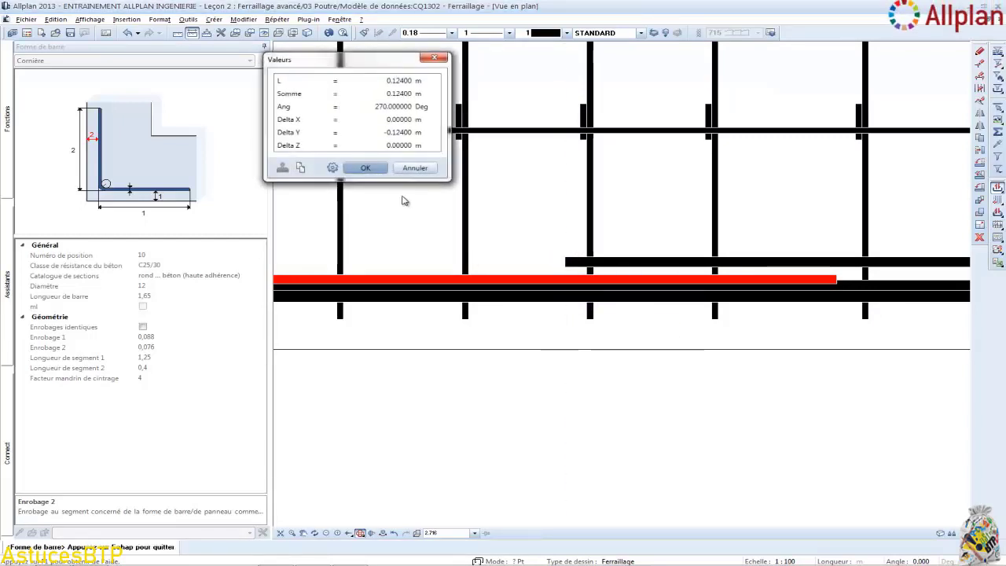
click(373, 172)
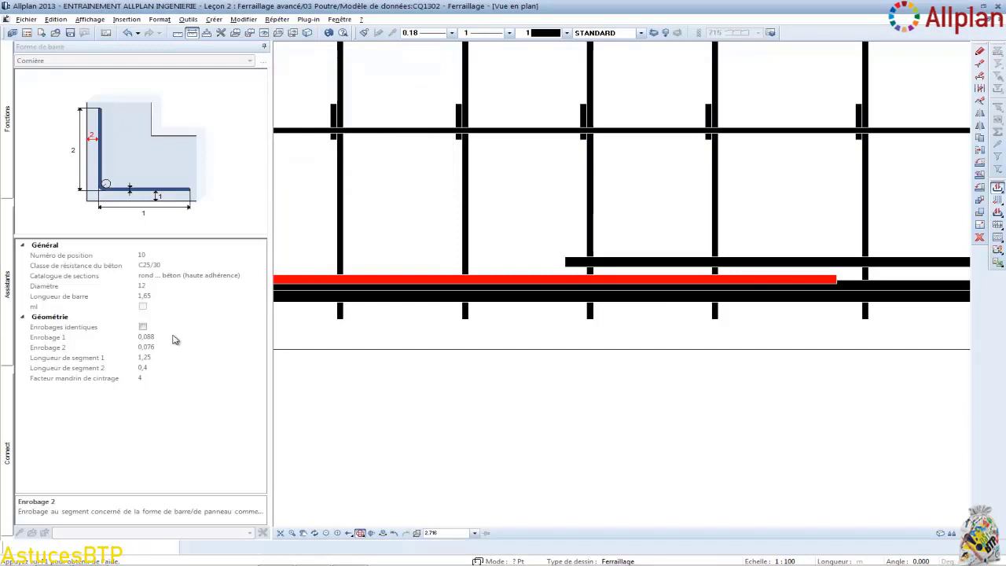
click(173, 337)
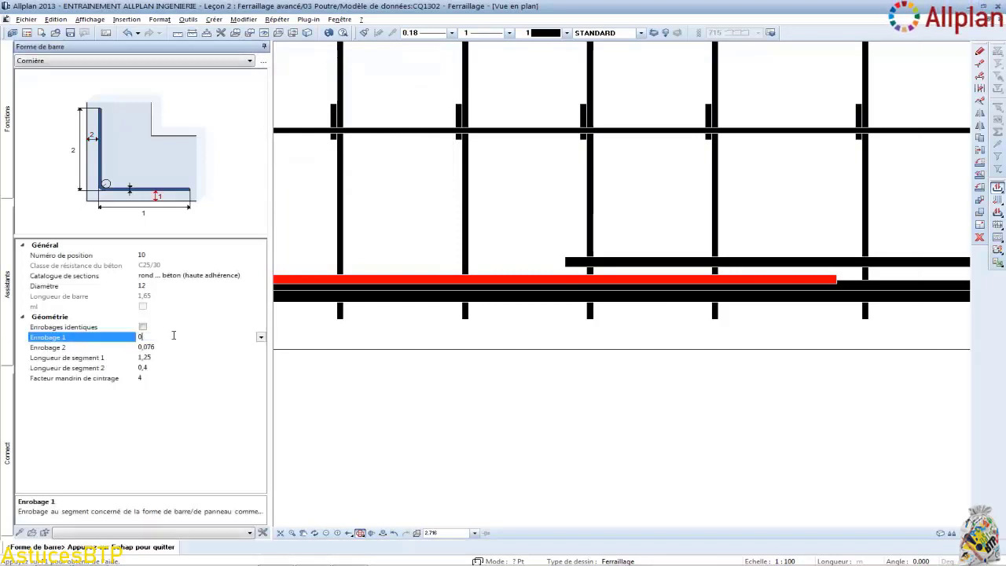
text(0.124)
key(Return)
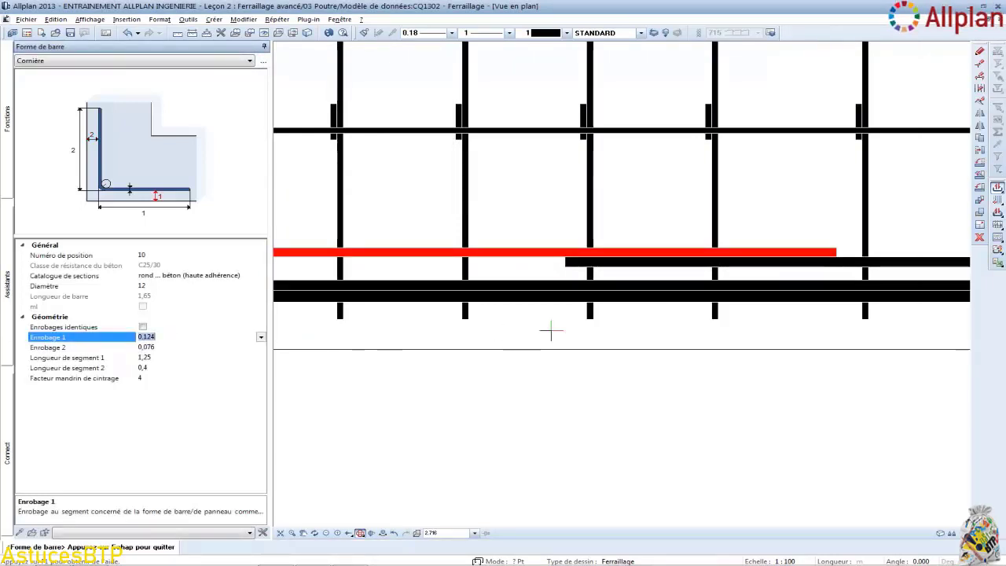
scroll(633, 333, down, 6)
key(Escape)
key(Escape)
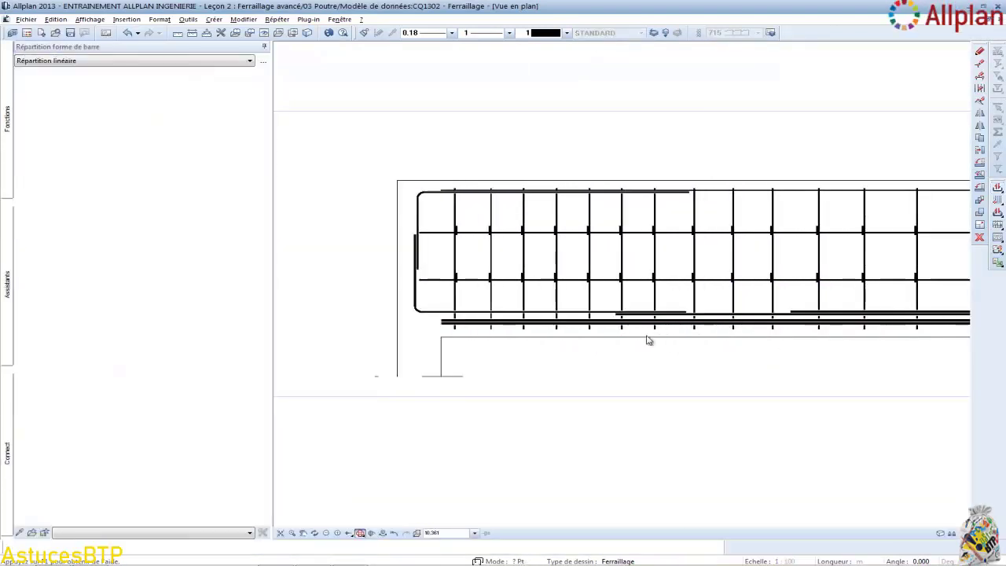
Step: Distribute two of the lower corner bars between the stirrup legs near the bottom of Coupe 20 - 20, without an annotation
middle_drag(493, 331, 854, 322)
middle_drag(379, 323, 875, 324)
scroll(351, 322, up, 5)
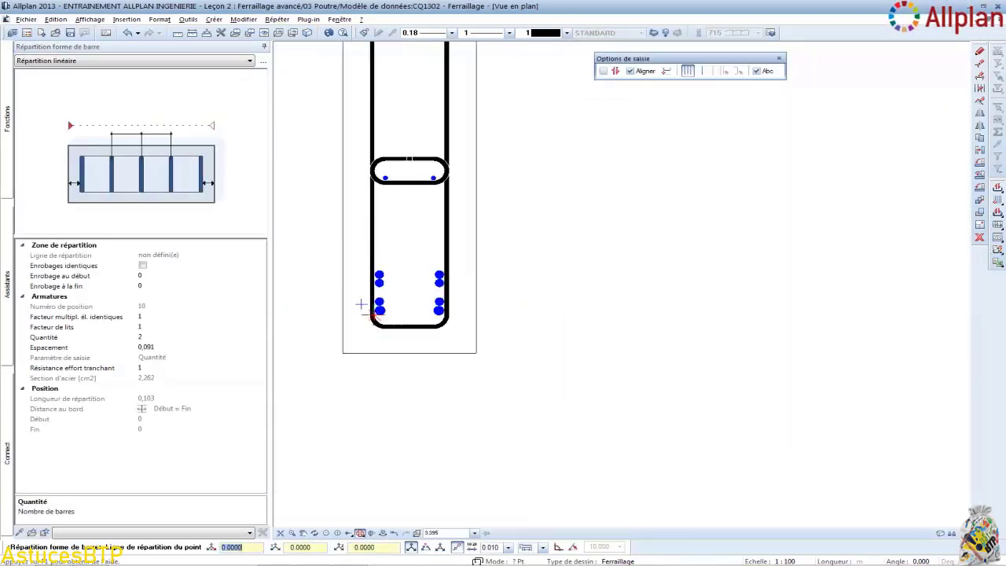
click(361, 305)
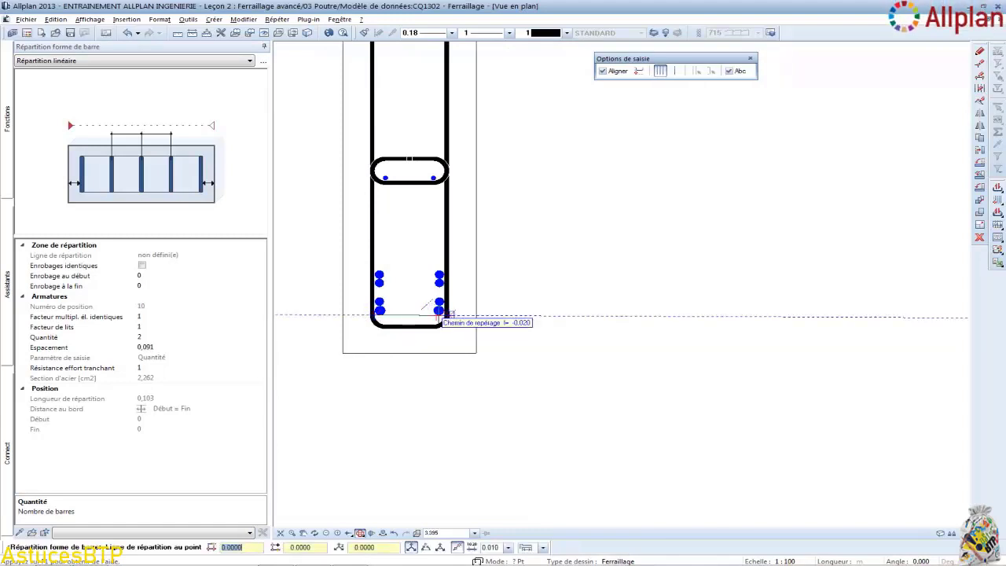
click(442, 315)
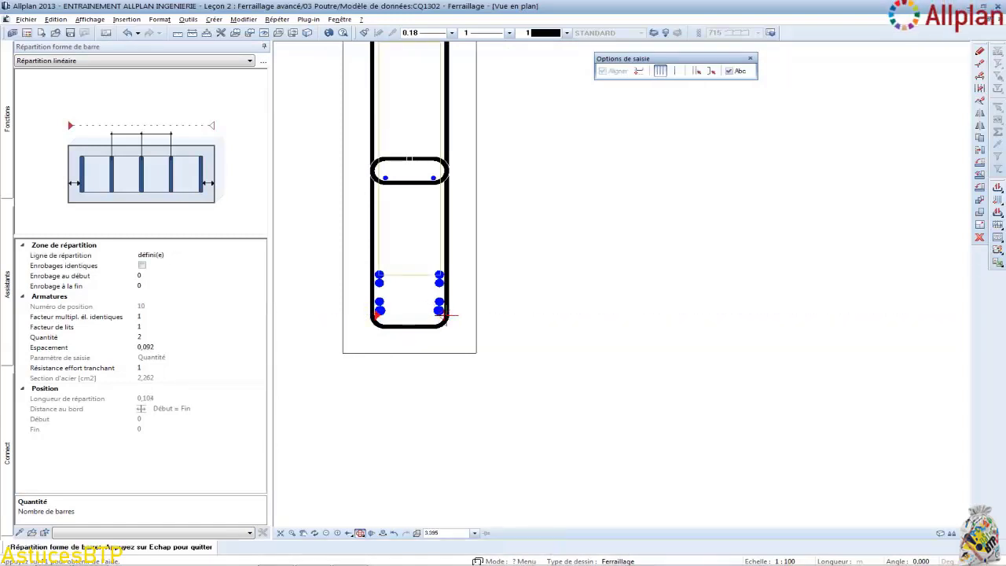
click(228, 336)
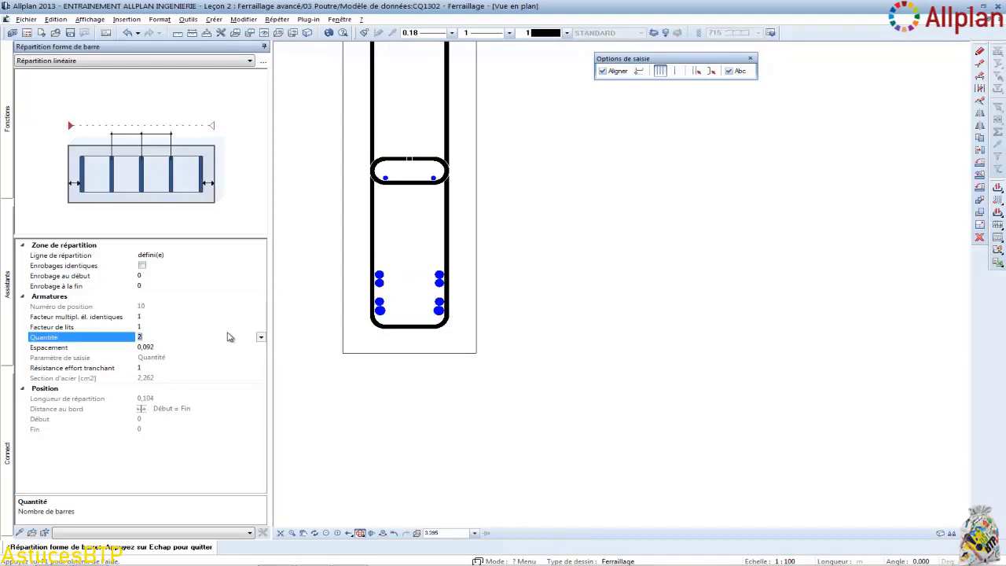
key(Escape)
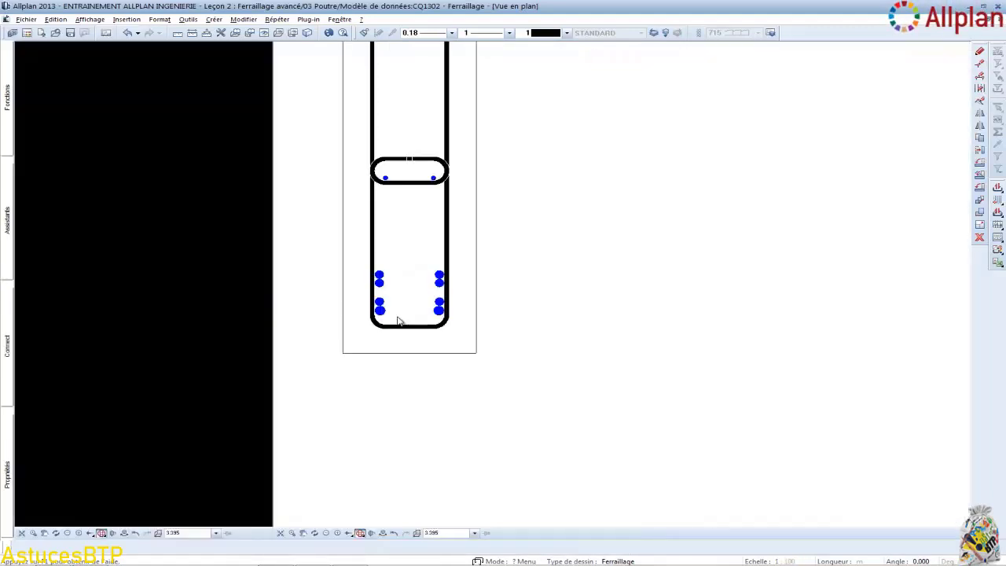
key(Escape)
Step: Review the bar bending list, and examine the corner bars at the beam's left end in a 3D view of the whole model
scroll(344, 336, down, 3)
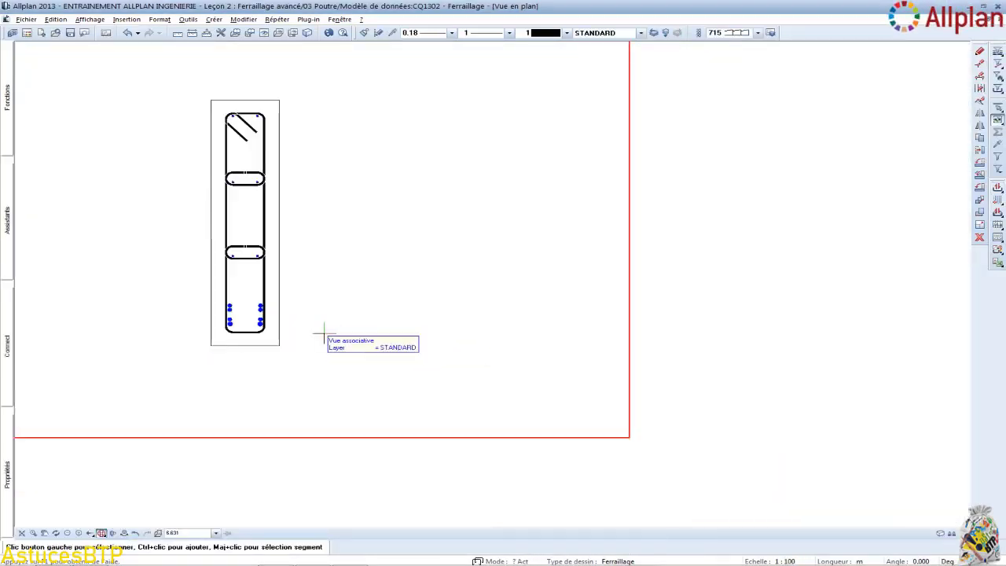
scroll(324, 334, down, 3)
scroll(531, 334, down, 10)
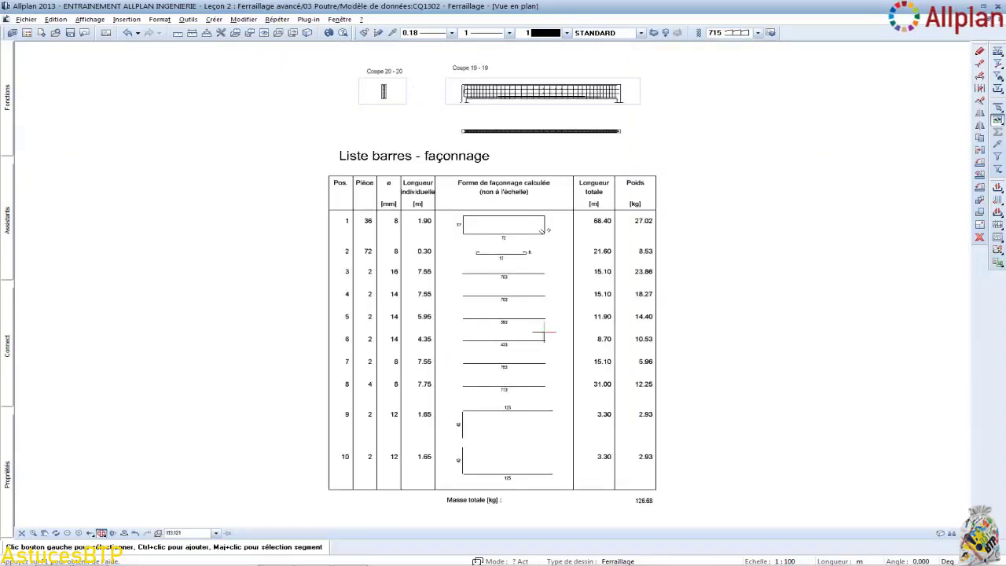
key(F4)
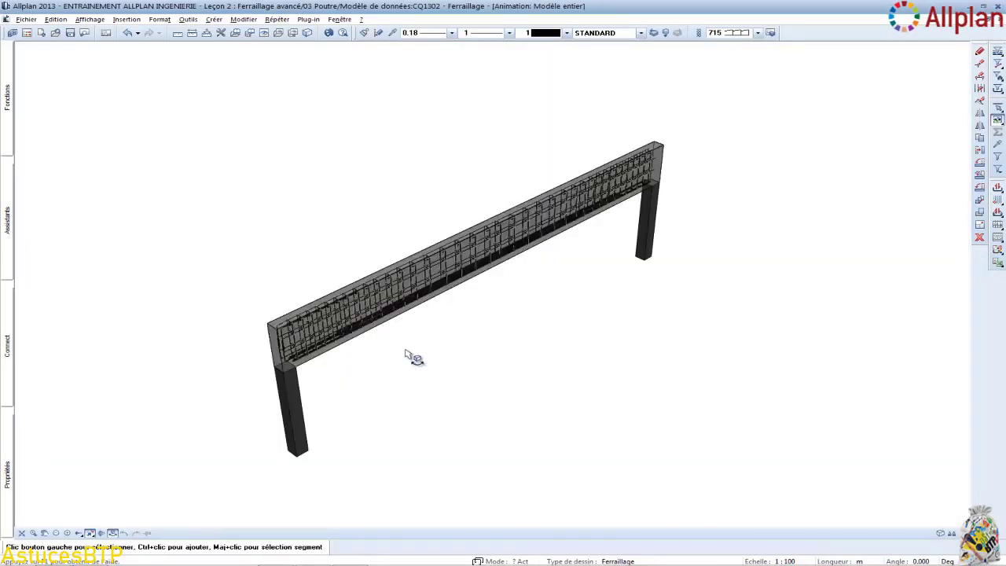
scroll(244, 350, up, 5)
scroll(728, 136, up, 2)
drag(724, 156, 740, 195)
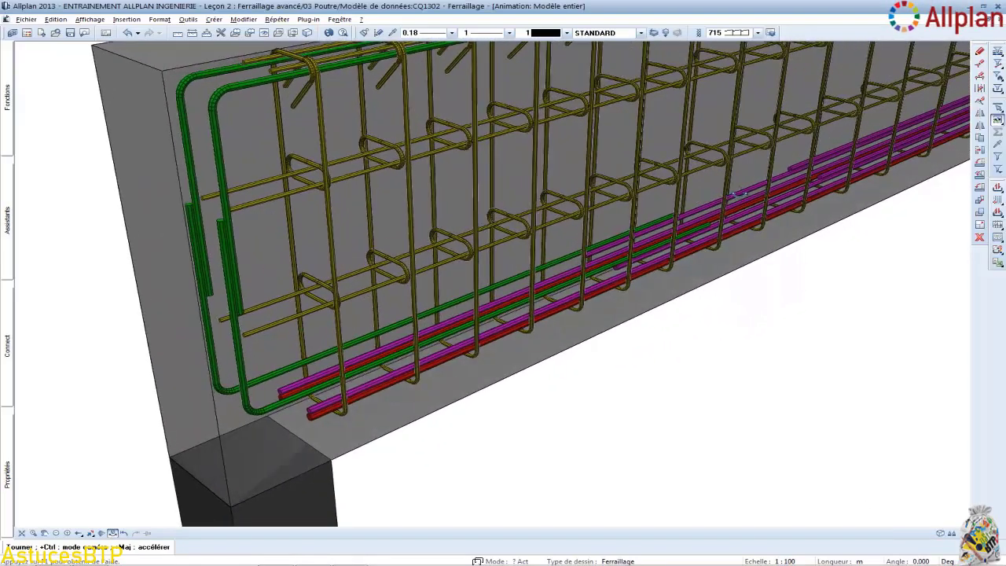
click(999, 19)
Step: Mirror-copy the upper and lower corner bars in Coupe 19 - 19 to the beam's right end about the vertical axis at mid-length
scroll(528, 73, up, 3)
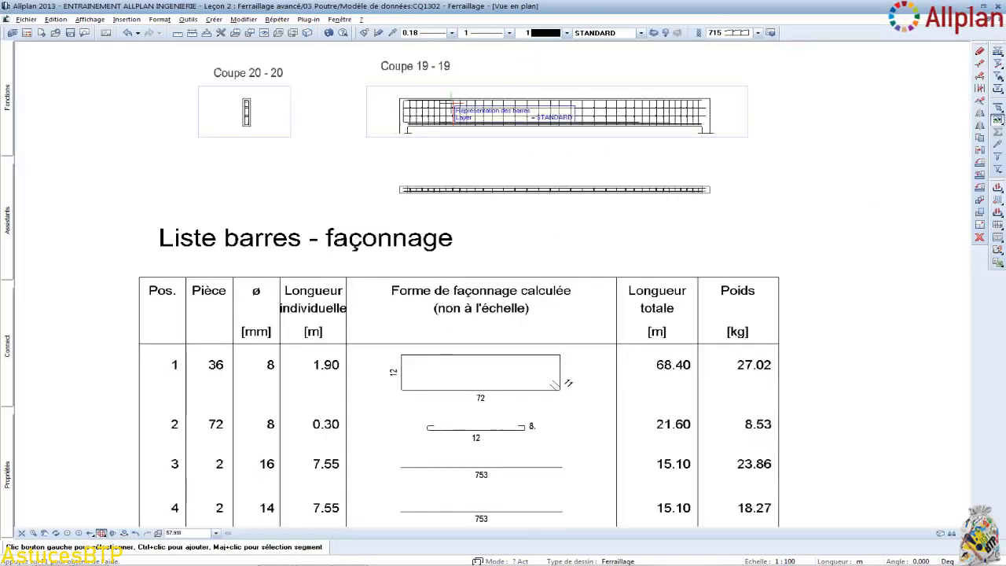
scroll(452, 98, up, 5)
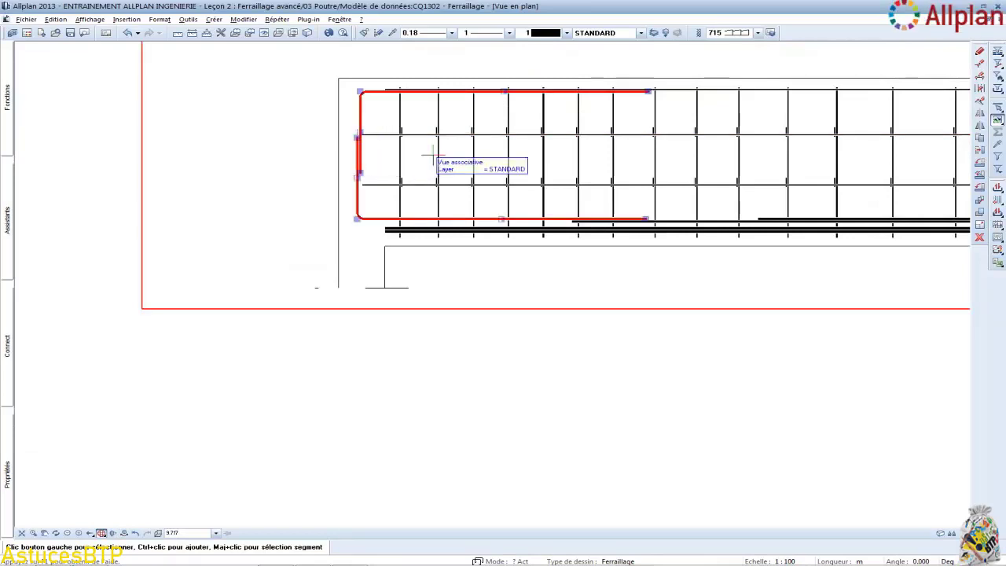
click(980, 125)
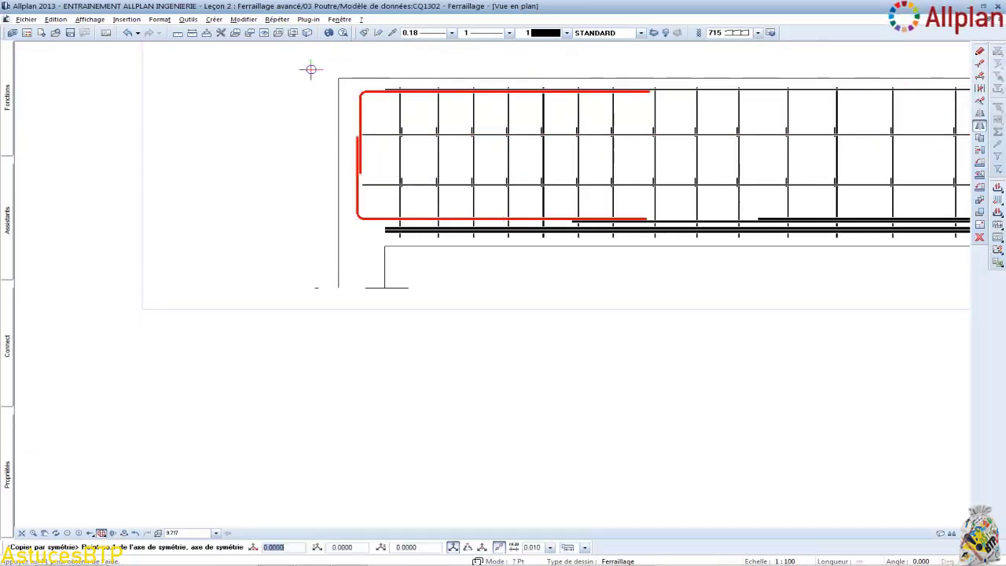
right_click(339, 77)
click(428, 165)
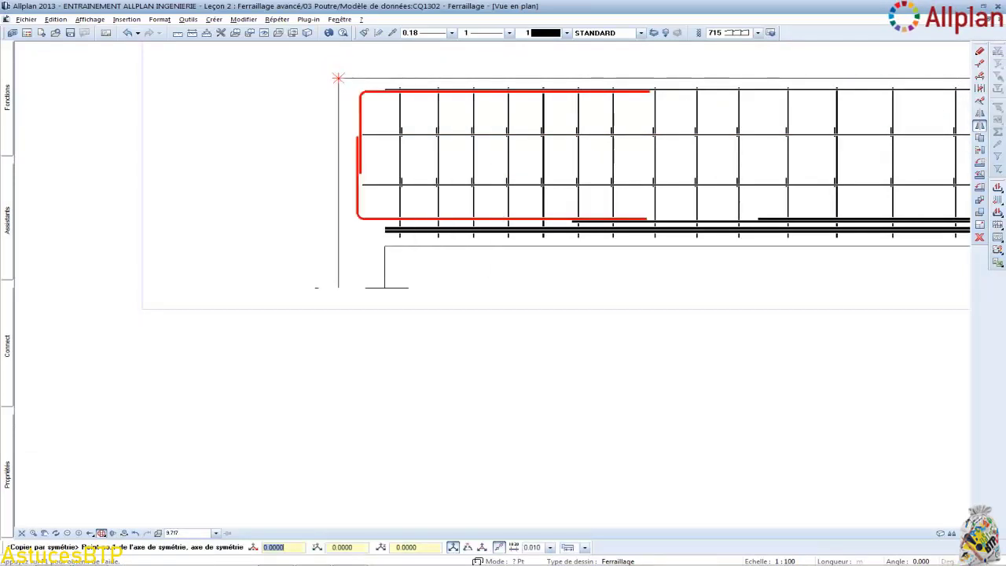
middle_drag(738, 183, 9, 204)
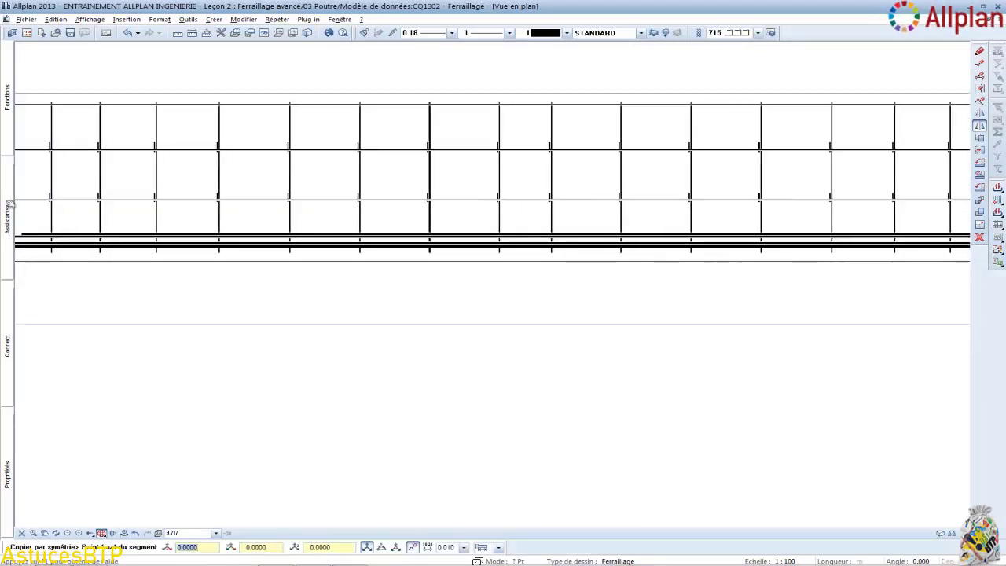
scroll(11, 203, down, 3)
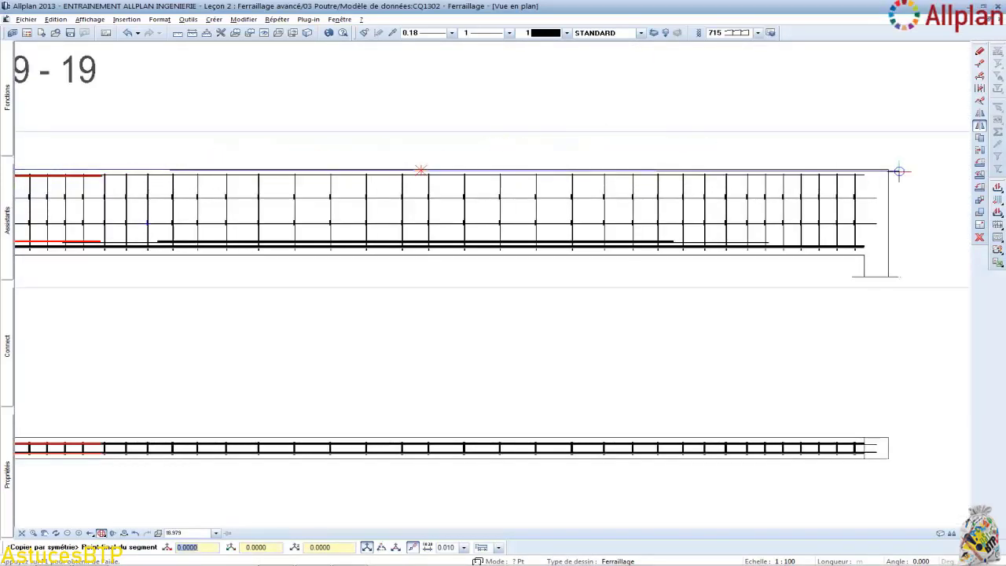
click(415, 367)
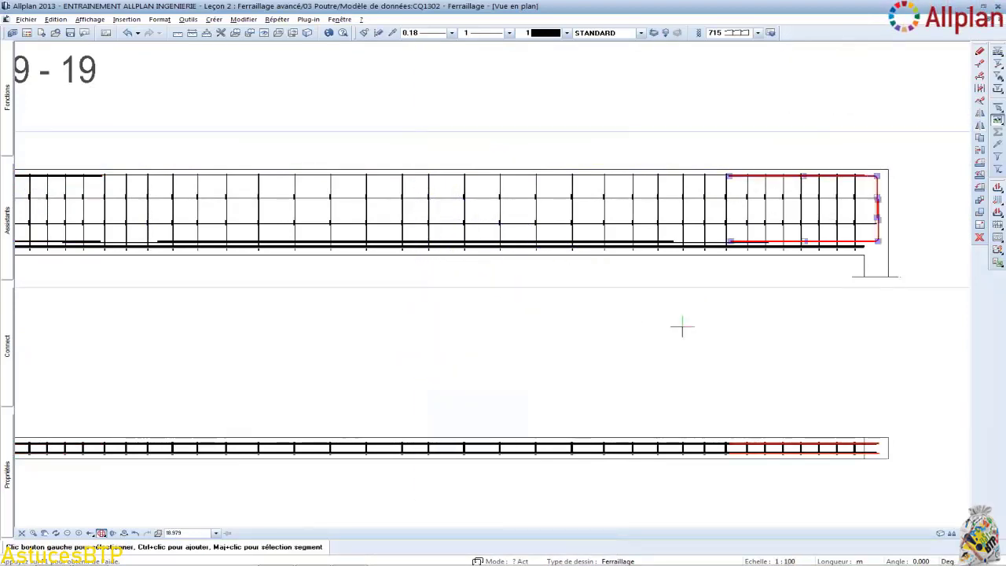
Step: Examine the mirrored corner bars at the beam's right end in a 3D view of the whole model
scroll(681, 322, down, 3)
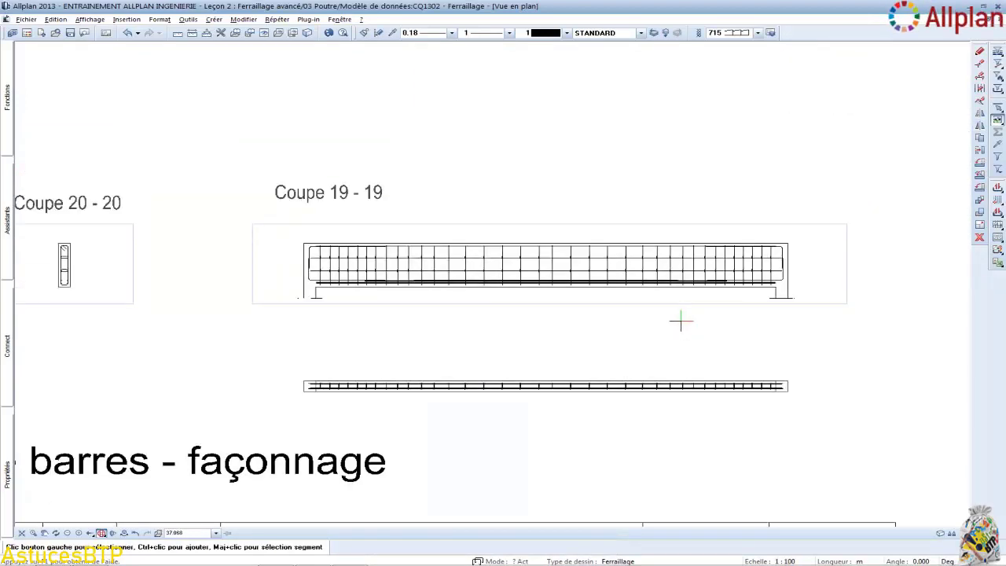
middle_click(681, 321)
middle_click(681, 320)
key(F4)
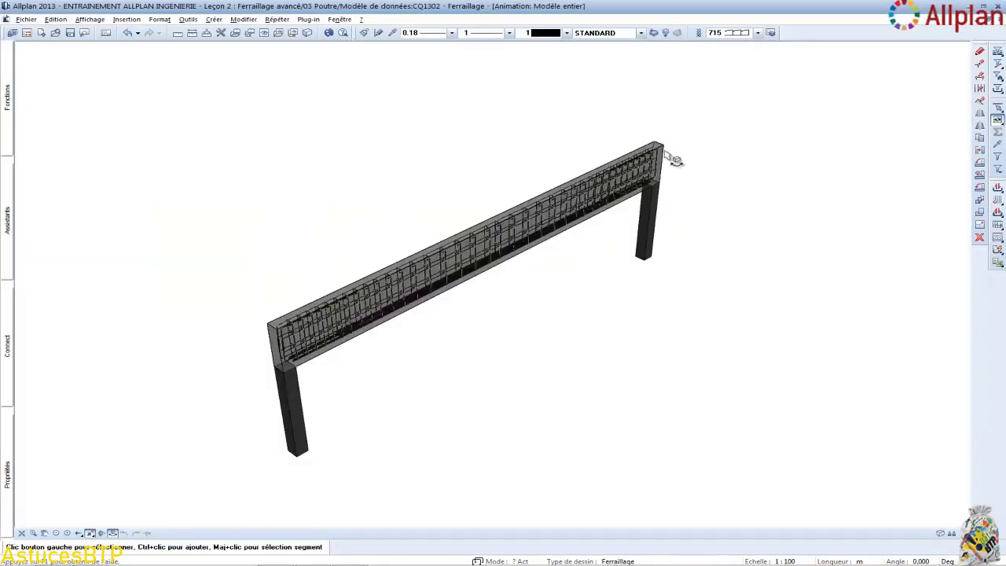
scroll(674, 158, up, 3)
drag(645, 168, 705, 211)
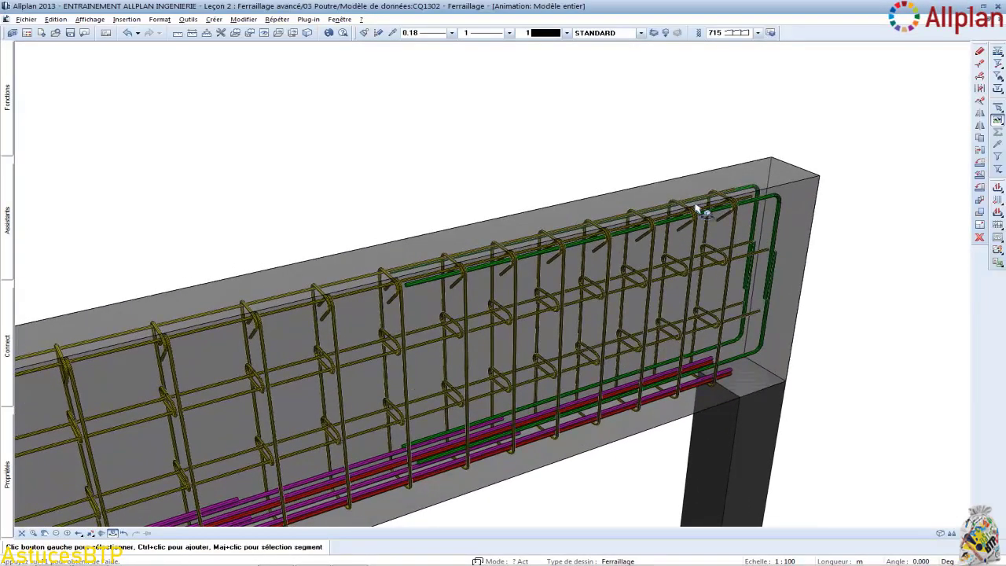